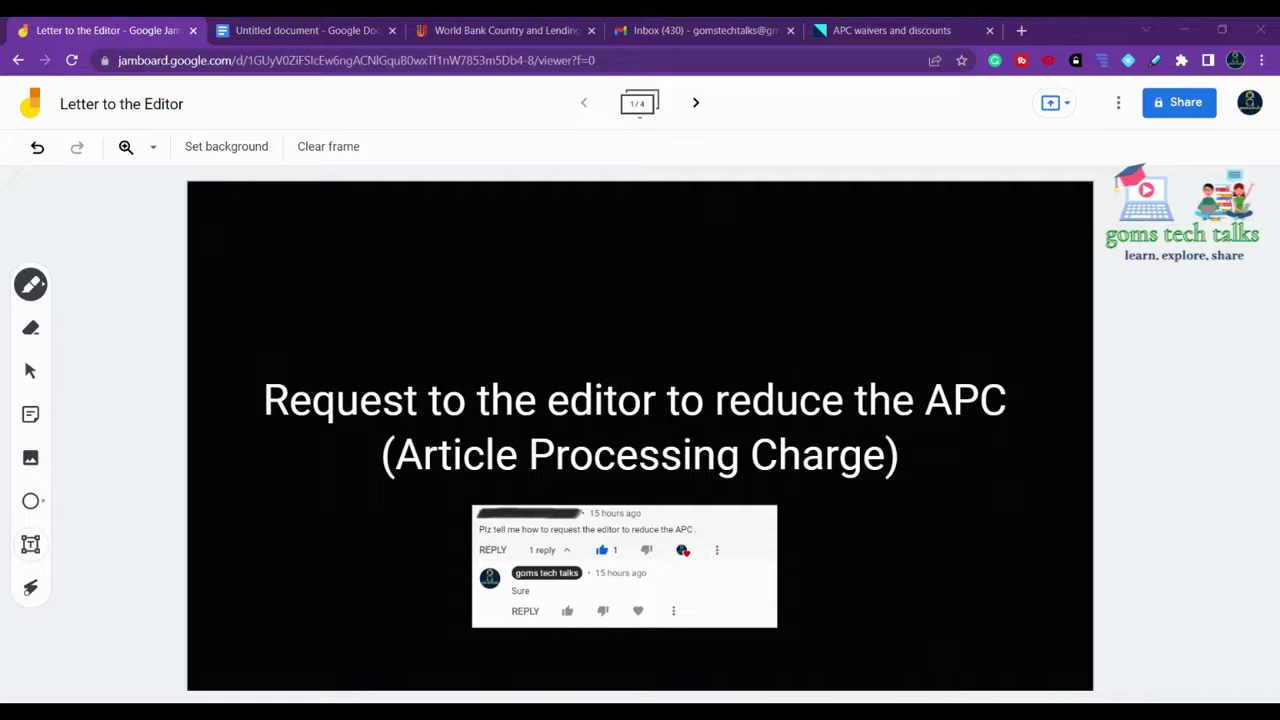
# Step: Show the Letter/Email to the editor frame and circle the Clear message, Purposeful, Relevant, Simple & Short and Proofread notes with the laser
pyautogui.click(696, 103)
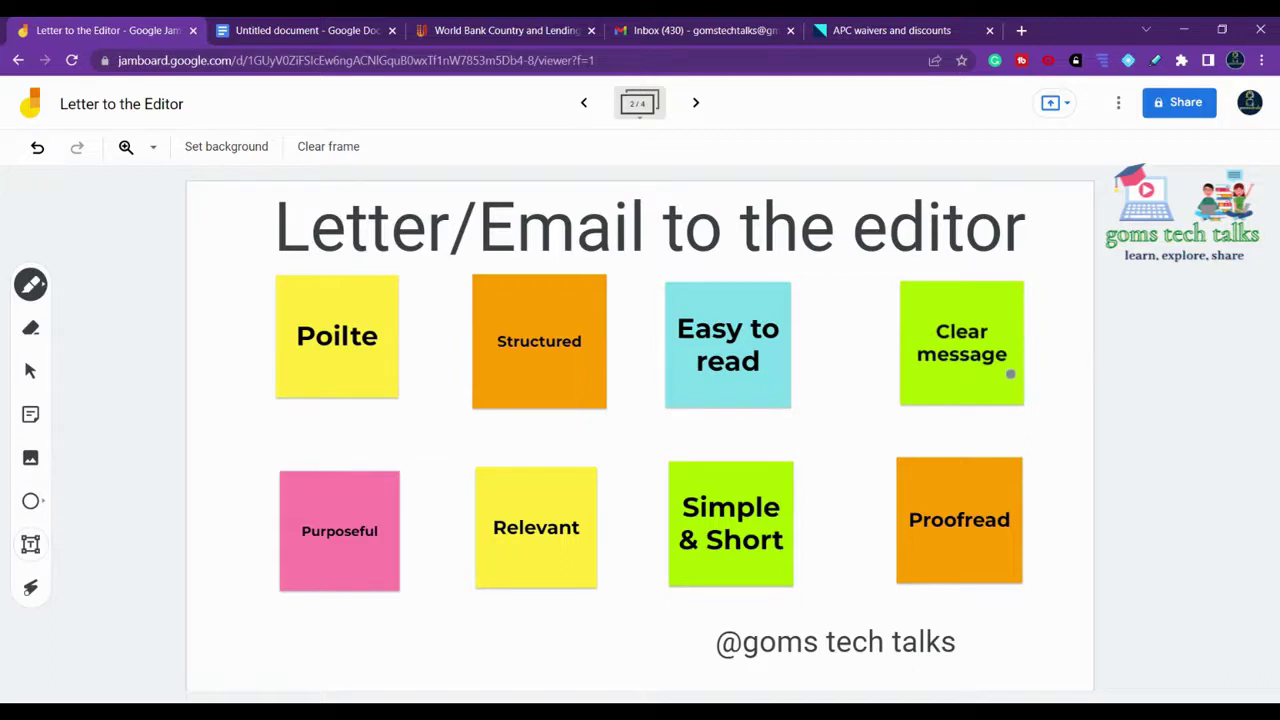
pyautogui.click(30, 588)
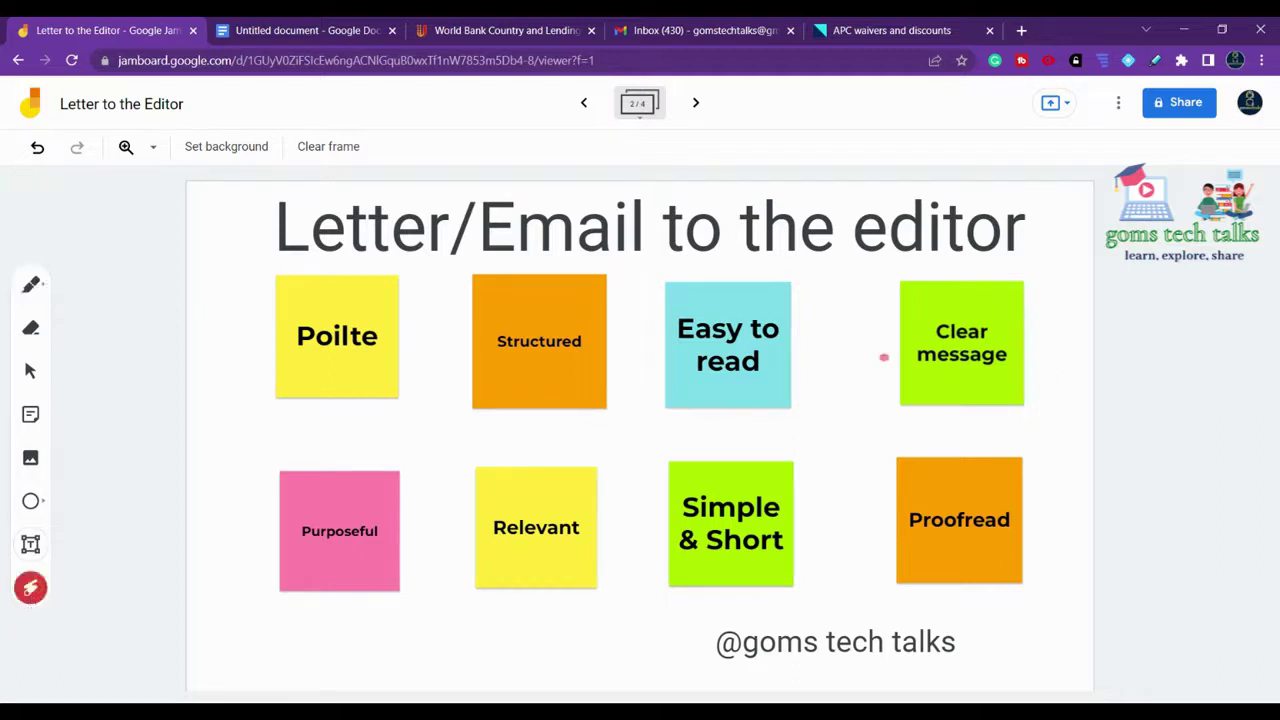
pyautogui.moveTo(951, 391); pyautogui.dragTo(900, 372)
pyautogui.moveTo(318, 563)
pyautogui.mouseDown()
pyautogui.moveTo(455, 543)
pyautogui.moveTo(233, 562)
pyautogui.mouseUp()
pyautogui.moveTo(536, 569); pyautogui.dragTo(614, 540)
pyautogui.moveTo(752, 577); pyautogui.dragTo(806, 565)
pyautogui.moveTo(976, 556); pyautogui.dragTo(1082, 510)
# Step: Show the Dont's frame and circle its four sticky notes with the laser
pyautogui.click(698, 103)
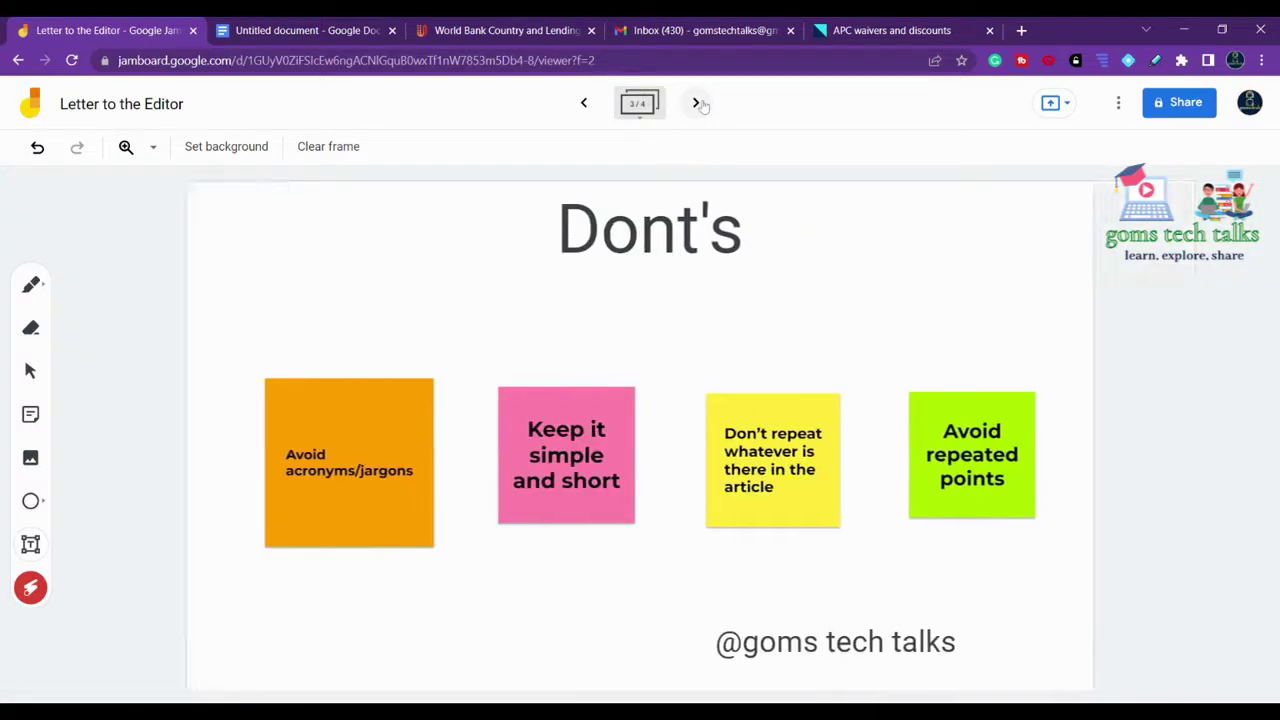
pyautogui.moveTo(290, 482)
pyautogui.mouseDown()
pyautogui.moveTo(450, 492)
pyautogui.moveTo(195, 455)
pyautogui.moveTo(345, 515)
pyautogui.mouseUp()
pyautogui.moveTo(556, 522); pyautogui.dragTo(665, 482)
pyautogui.moveTo(784, 518); pyautogui.dragTo(843, 489)
pyautogui.moveTo(988, 496); pyautogui.dragTo(1018, 410)
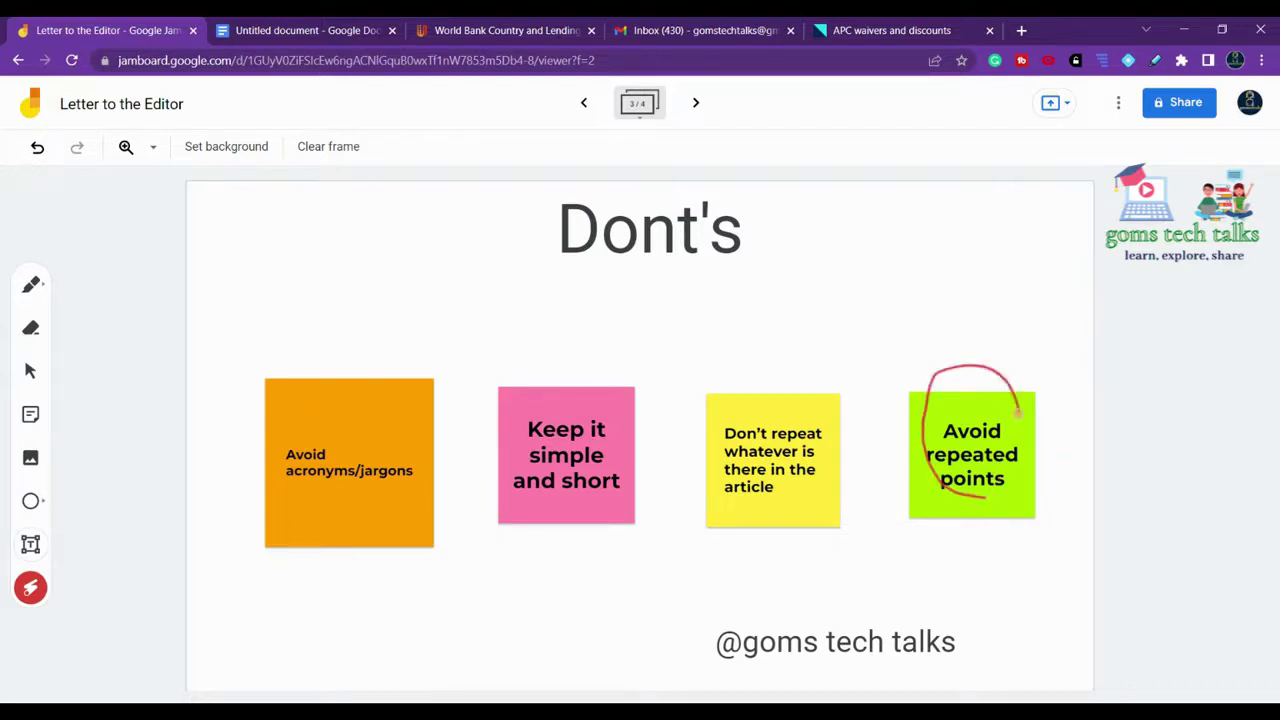
pyautogui.moveTo(812, 489)
pyautogui.mouseDown()
pyautogui.moveTo(871, 475)
pyautogui.moveTo(956, 483)
pyautogui.moveTo(806, 500)
pyautogui.mouseUp()
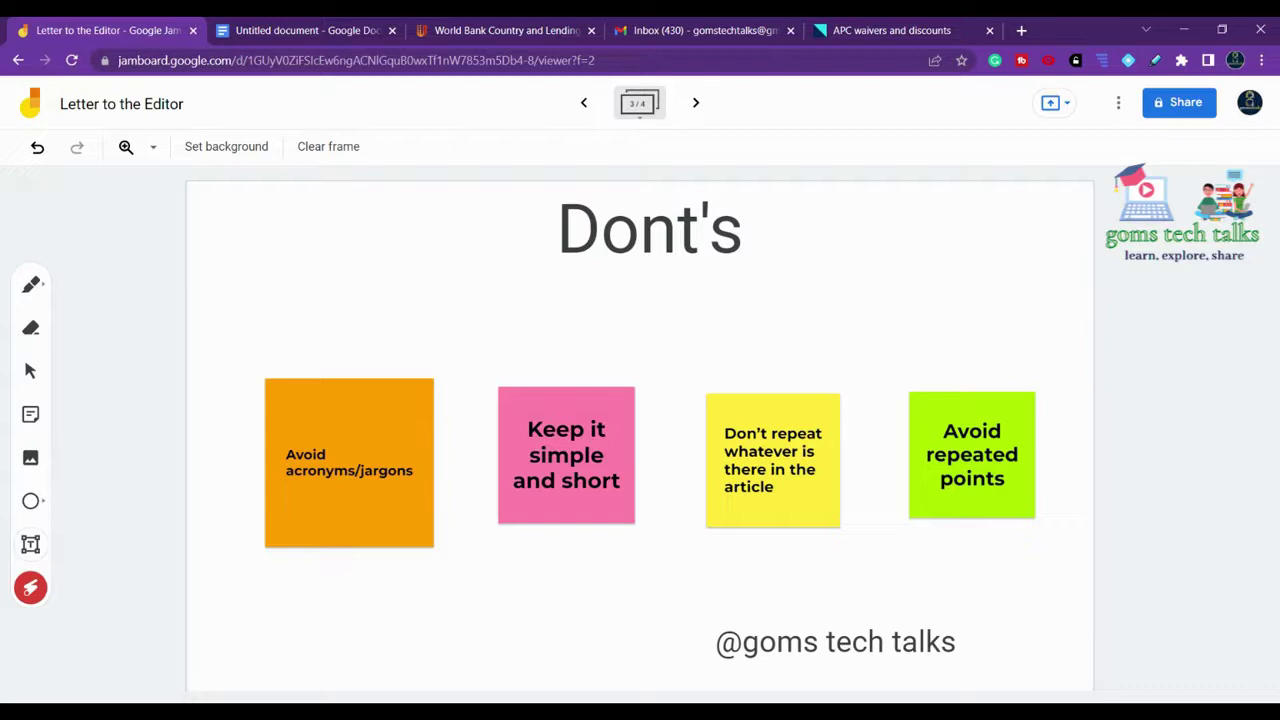
# Step: Switch to the World Bank Country and Lending Groups page and highlight its title and the East Asia and Pacific countries
pyautogui.click(446, 22)
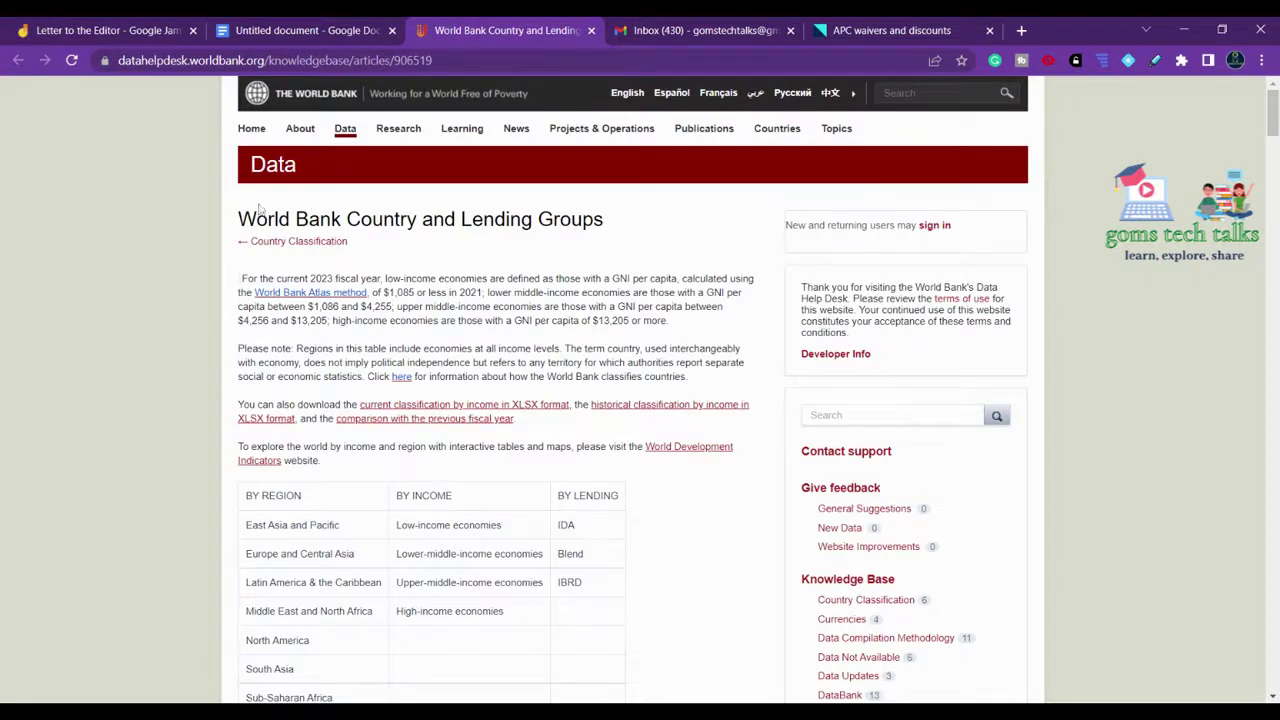
pyautogui.moveTo(268, 219); pyautogui.dragTo(565, 243)
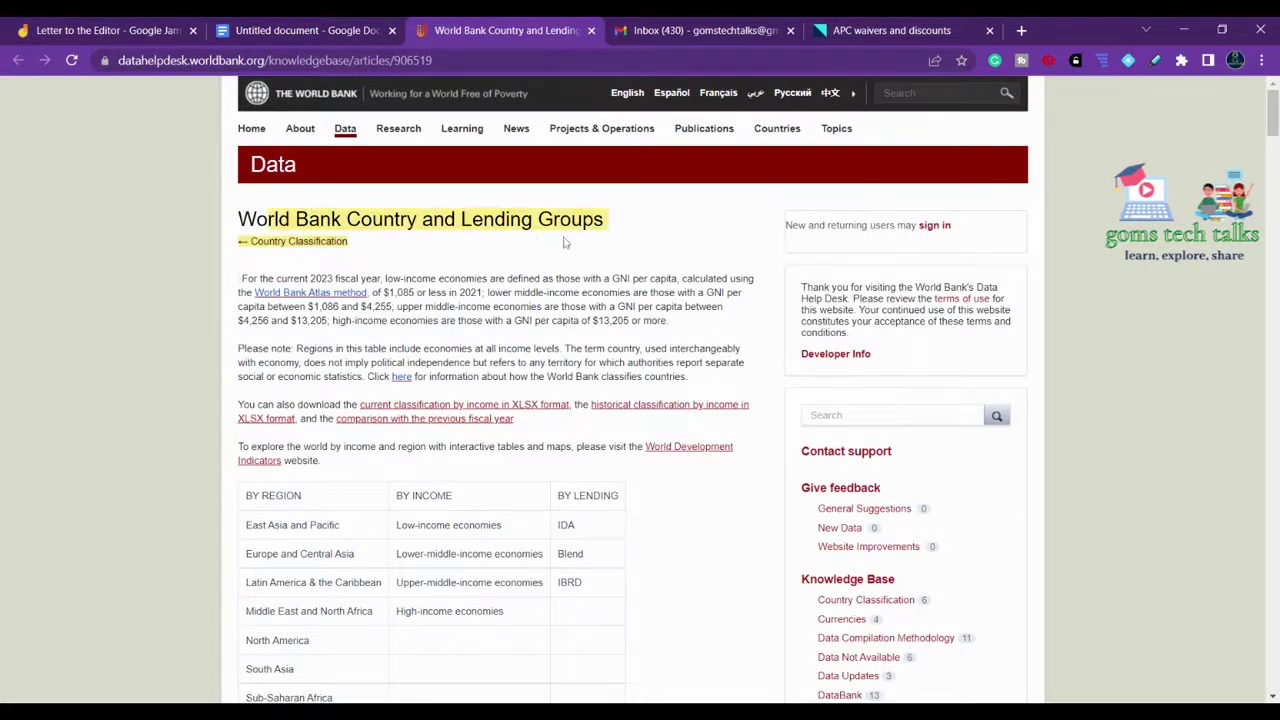
pyautogui.scroll(-1, 565, 243)
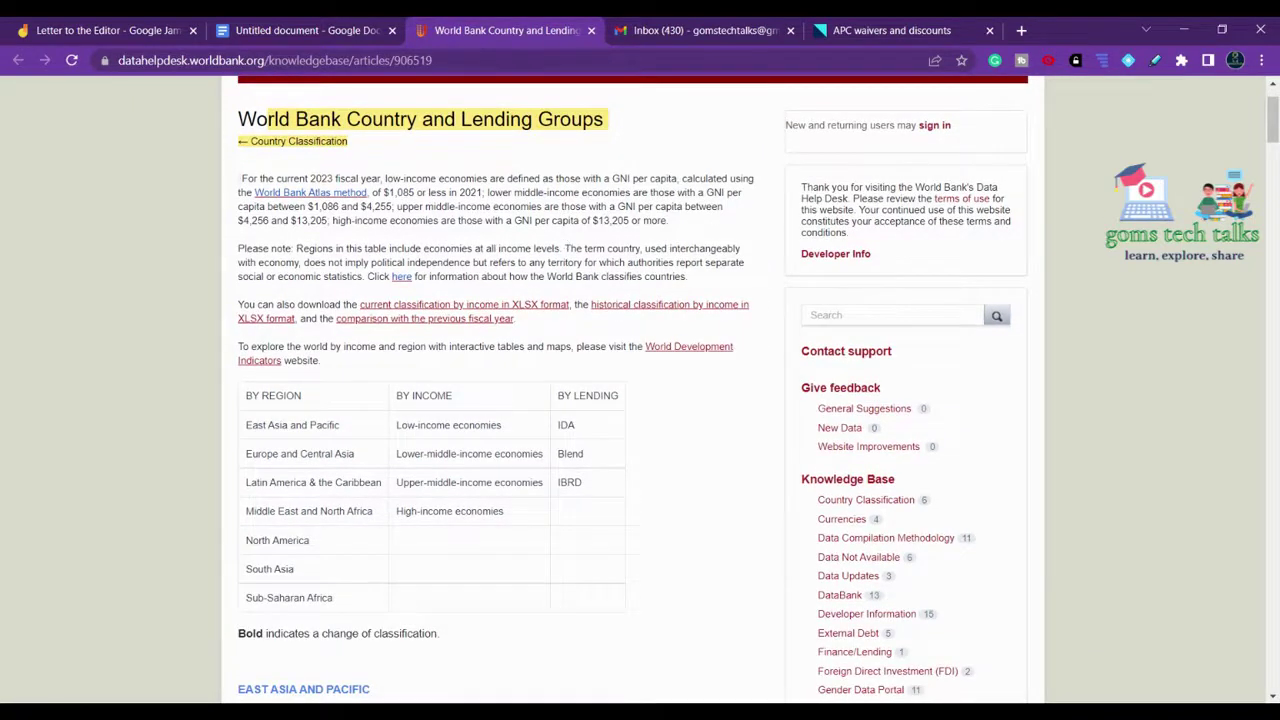
pyautogui.scroll(-2, 633, 388)
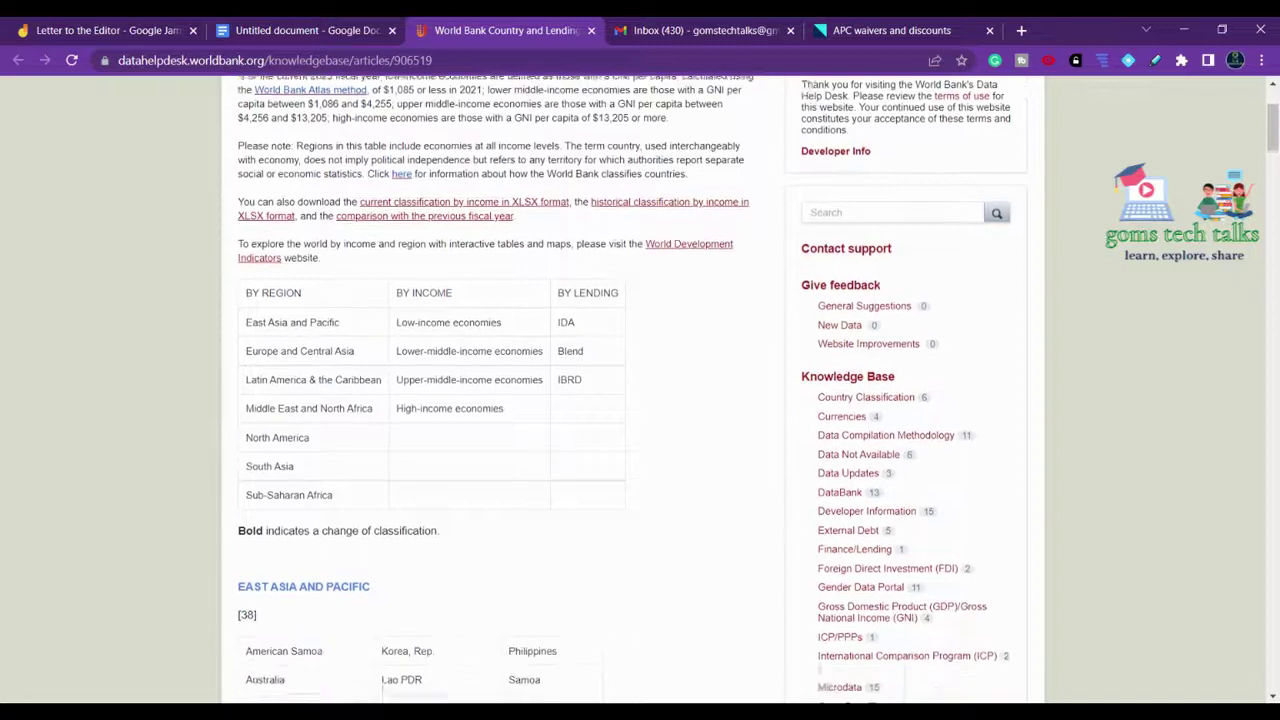
pyautogui.scroll(-4, 198, 155)
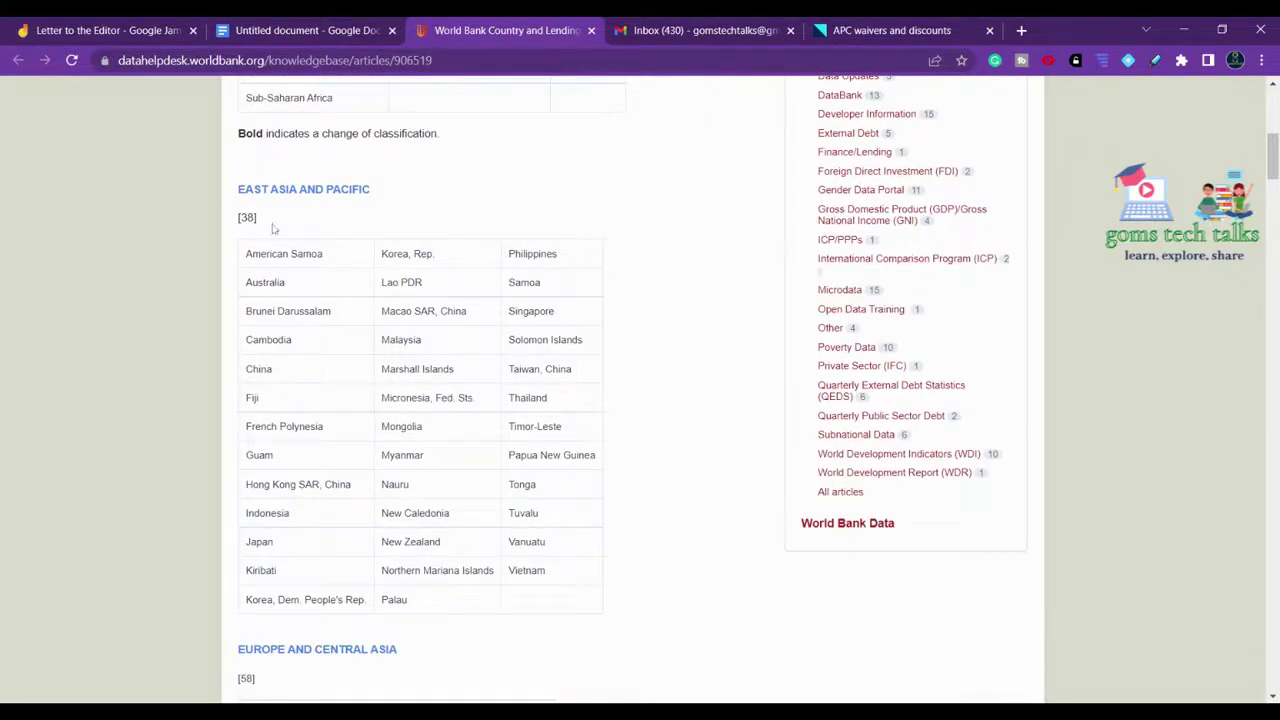
pyautogui.moveTo(246, 253); pyautogui.dragTo(337, 262)
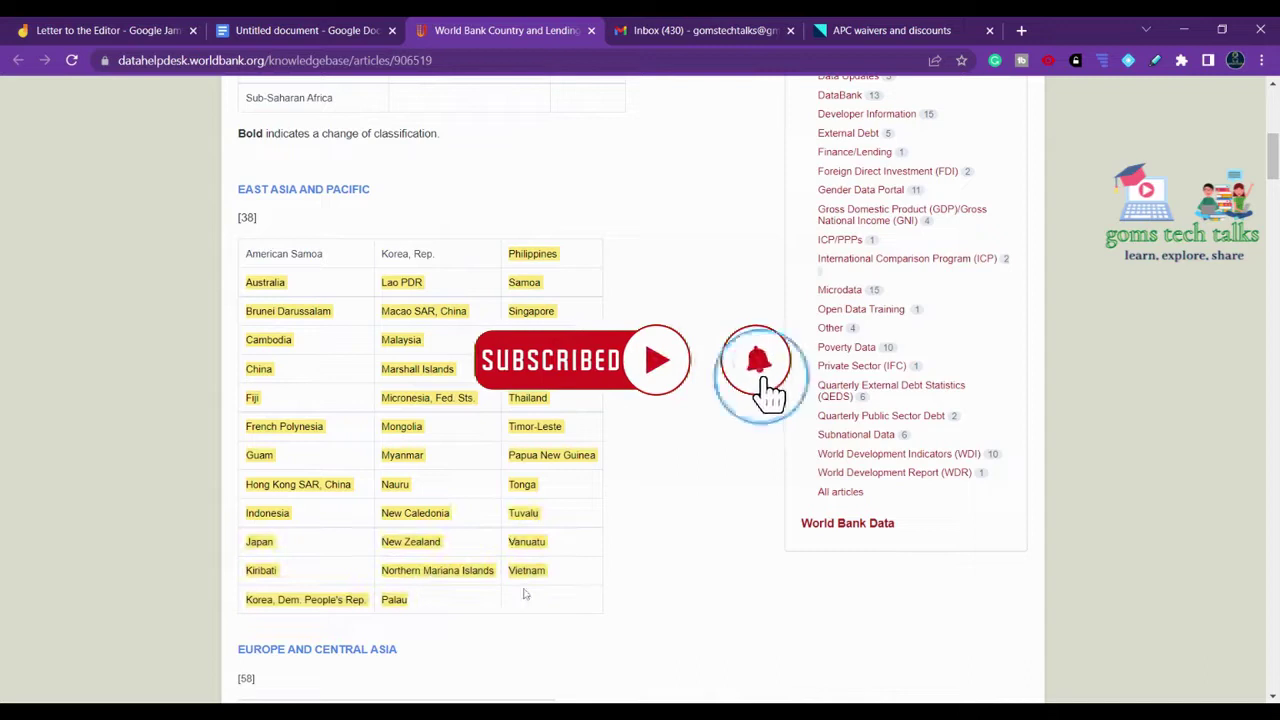
# Step: Examine the regional country lists from Europe and Central Asia through Sub-Saharan Africa
pyautogui.scroll(-2, 524, 594)
pyautogui.scroll(-3, 630, 390)
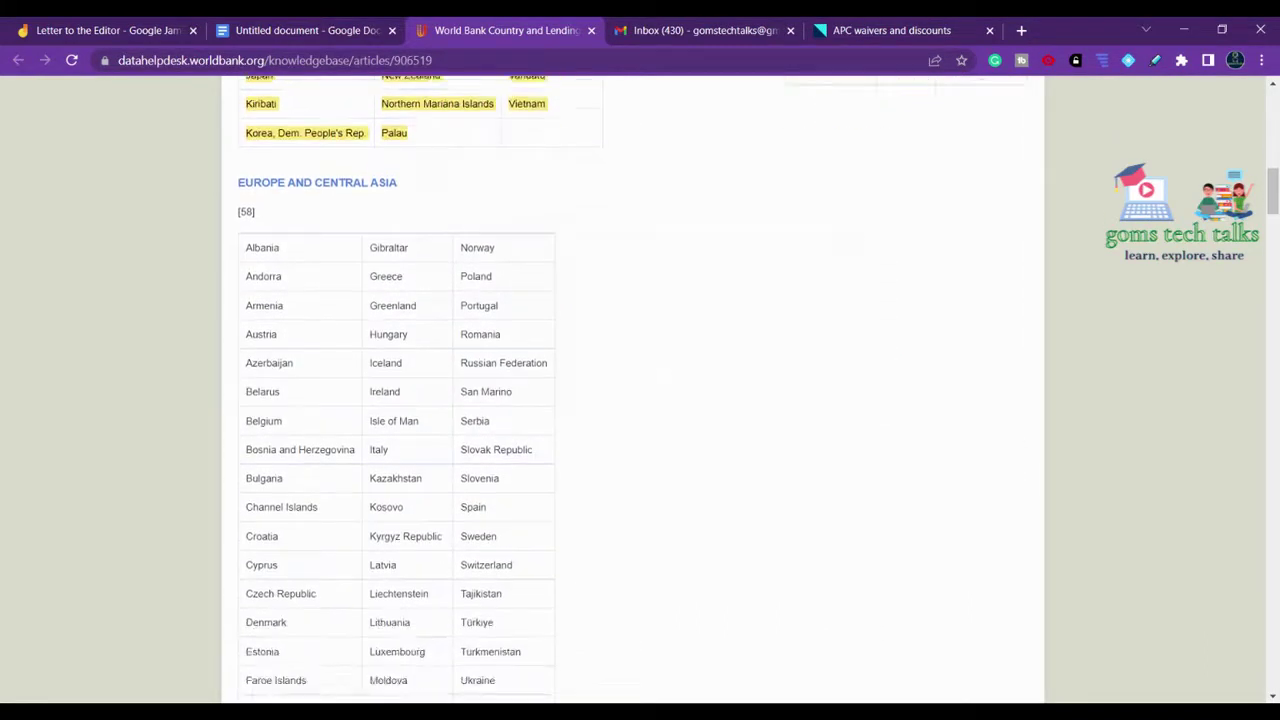
pyautogui.scroll(-1, 421, 389)
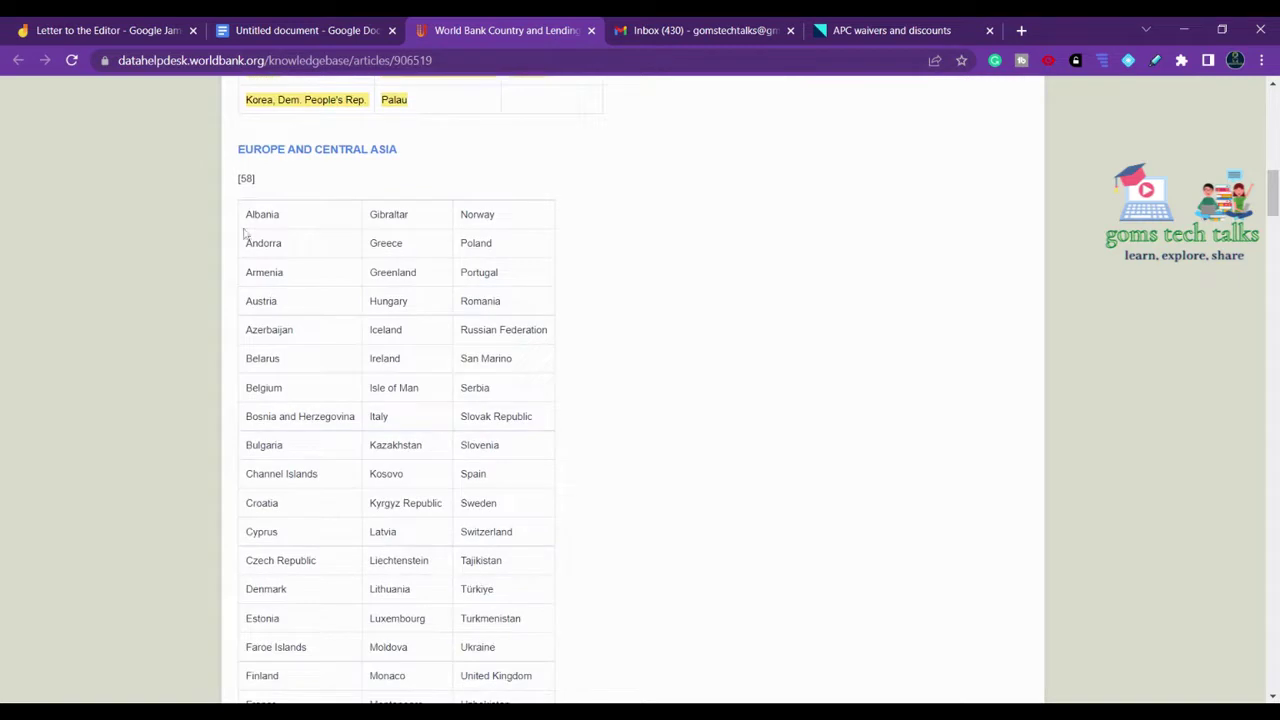
pyautogui.moveTo(236, 178); pyautogui.dragTo(297, 181)
pyautogui.scroll(-6, 297, 181)
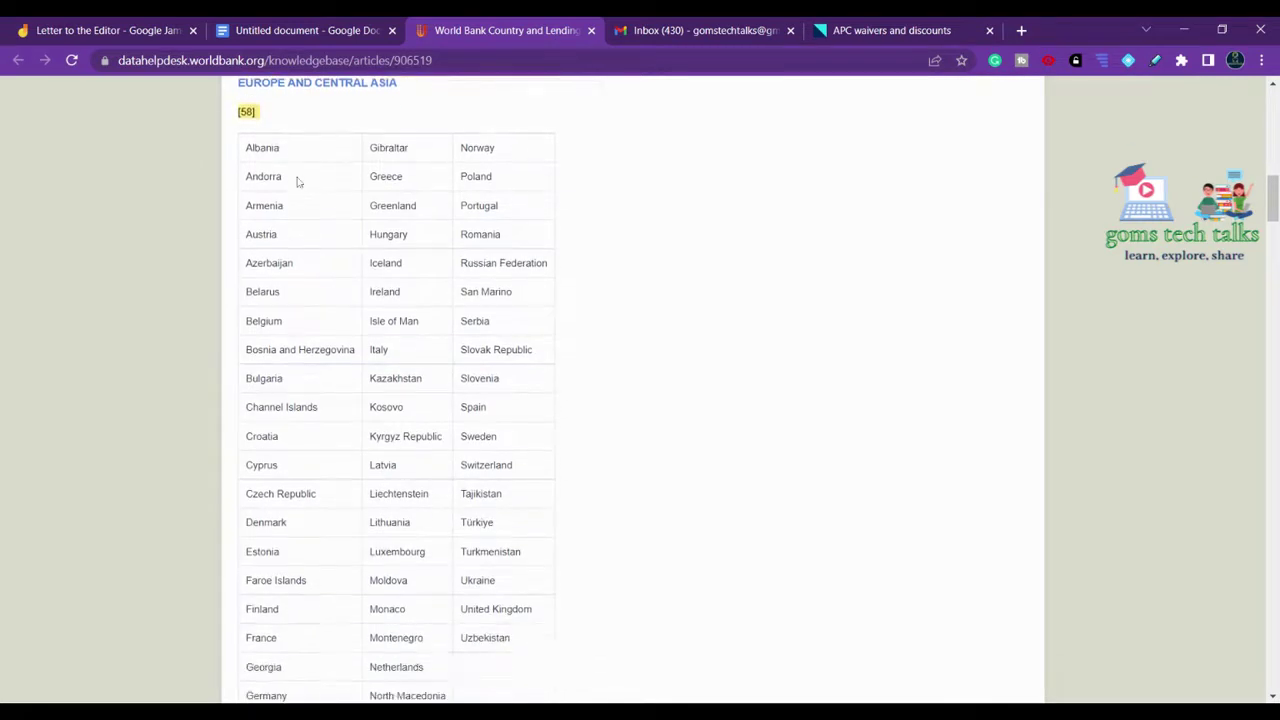
pyautogui.scroll(-9, 640, 390)
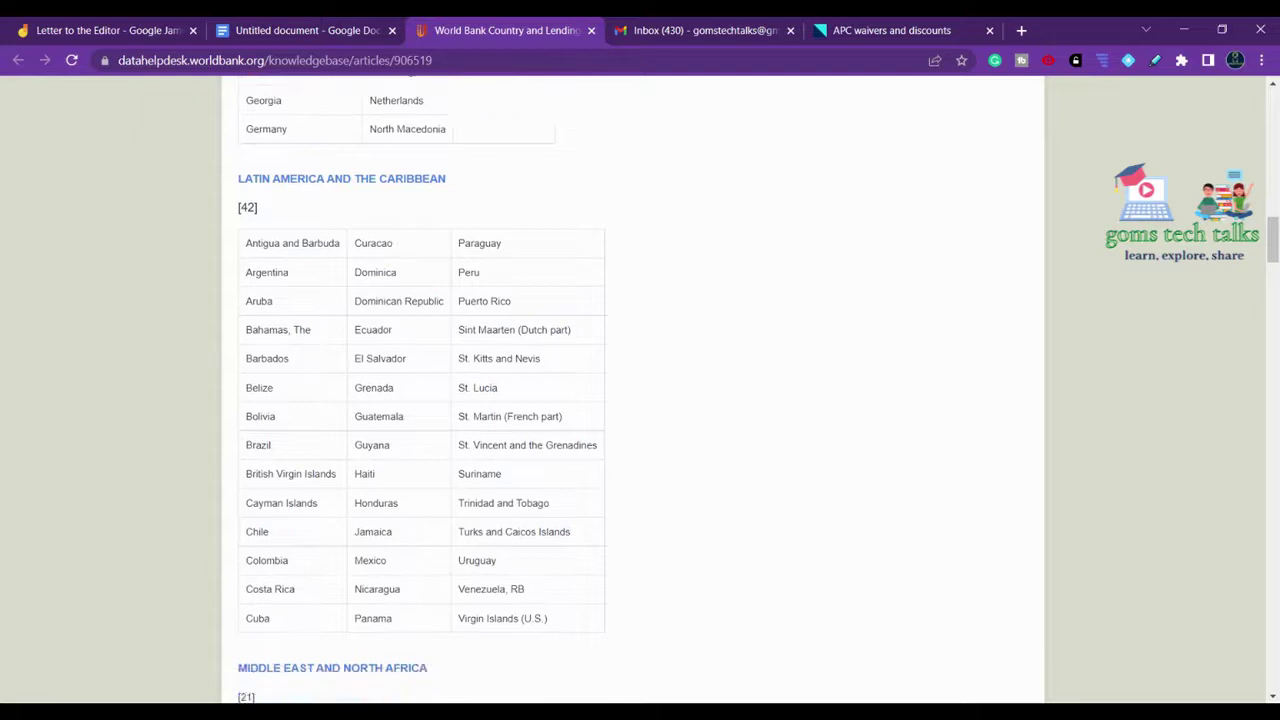
pyautogui.scroll(-9, 640, 390)
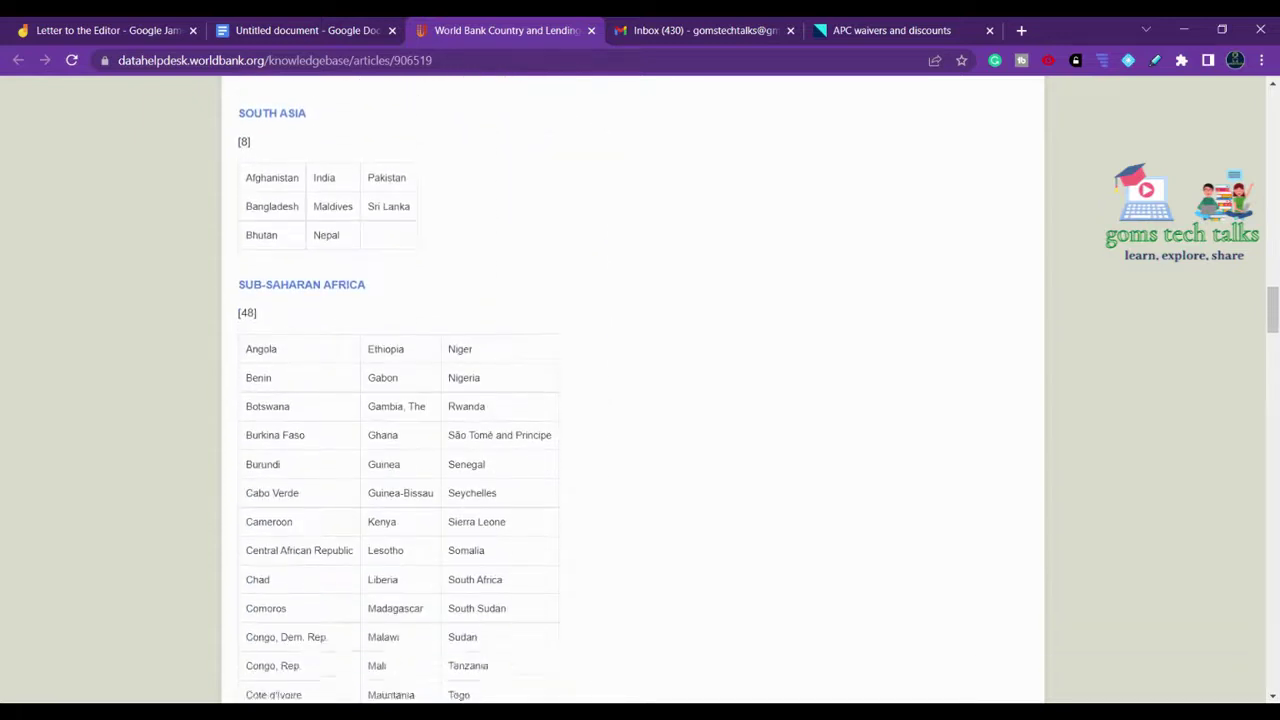
# Step: Find the income classification and highlight the lower-middle-income and low-income economies headings
pyautogui.scroll(-4, 258, 260)
pyautogui.scroll(2, 258, 260)
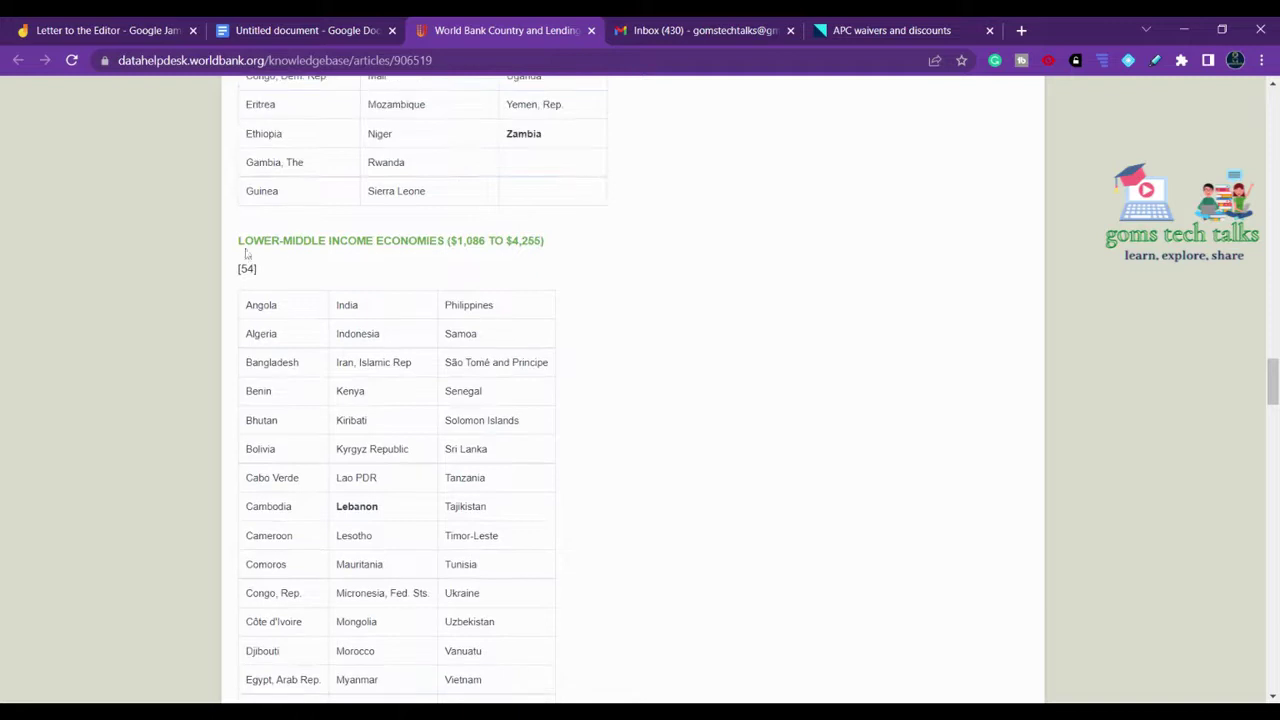
pyautogui.moveTo(384, 241); pyautogui.dragTo(545, 241)
pyautogui.scroll(1, 545, 241)
pyautogui.scroll(3, 230, 217)
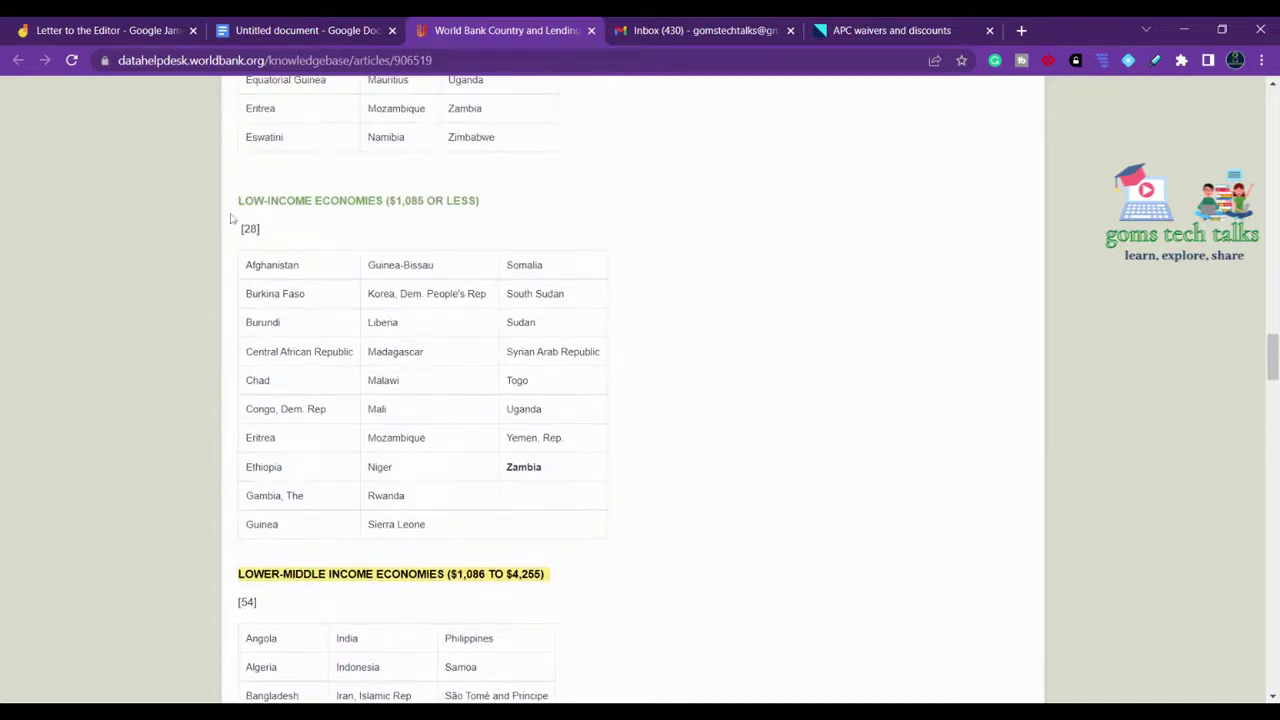
pyautogui.moveTo(244, 200); pyautogui.dragTo(478, 200)
pyautogui.scroll(1, 478, 200)
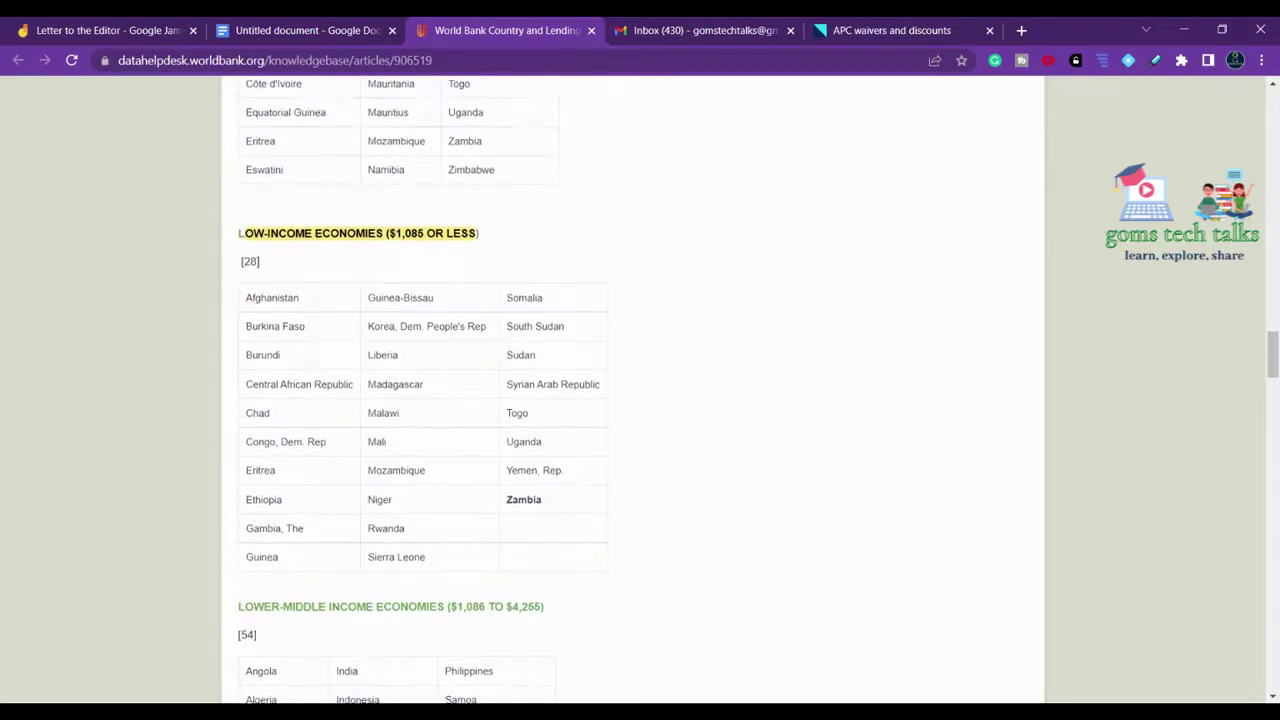
# Step: Review the South Asia and Sub-Saharan Africa lists and the countries under low-income and lower-middle-income economies
pyautogui.scroll(6, 400, 390)
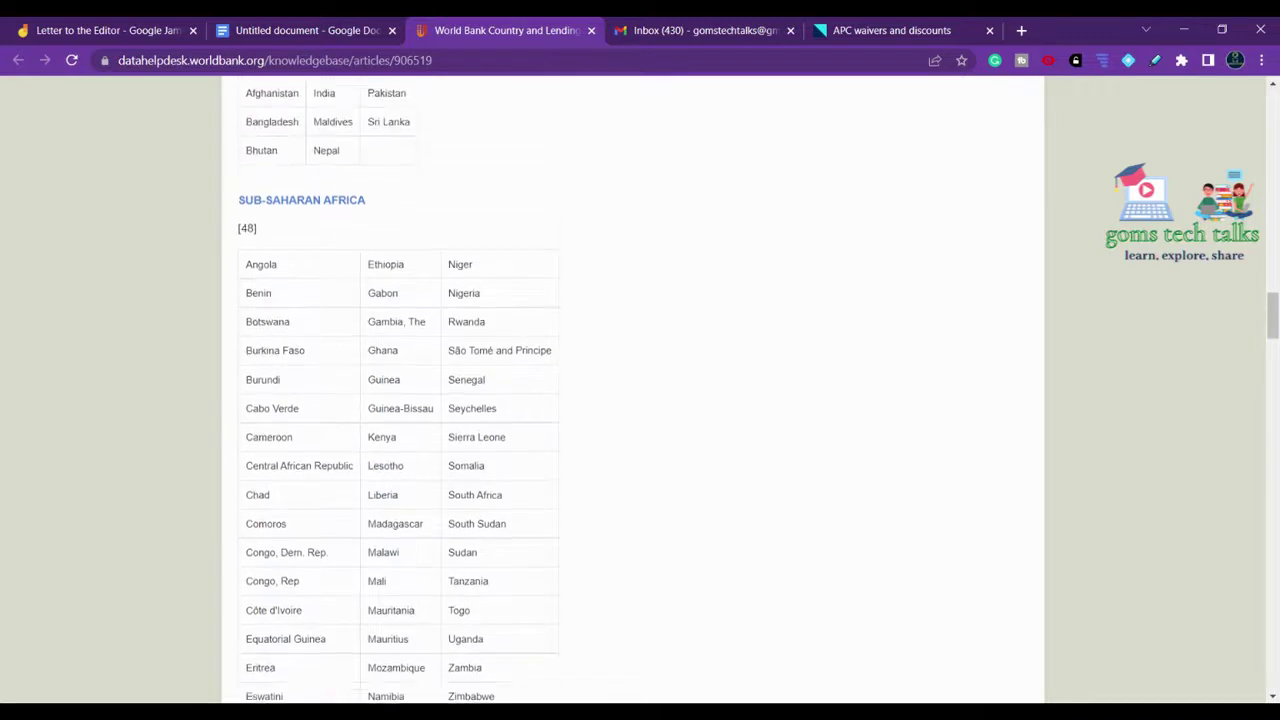
pyautogui.scroll(2, 630, 390)
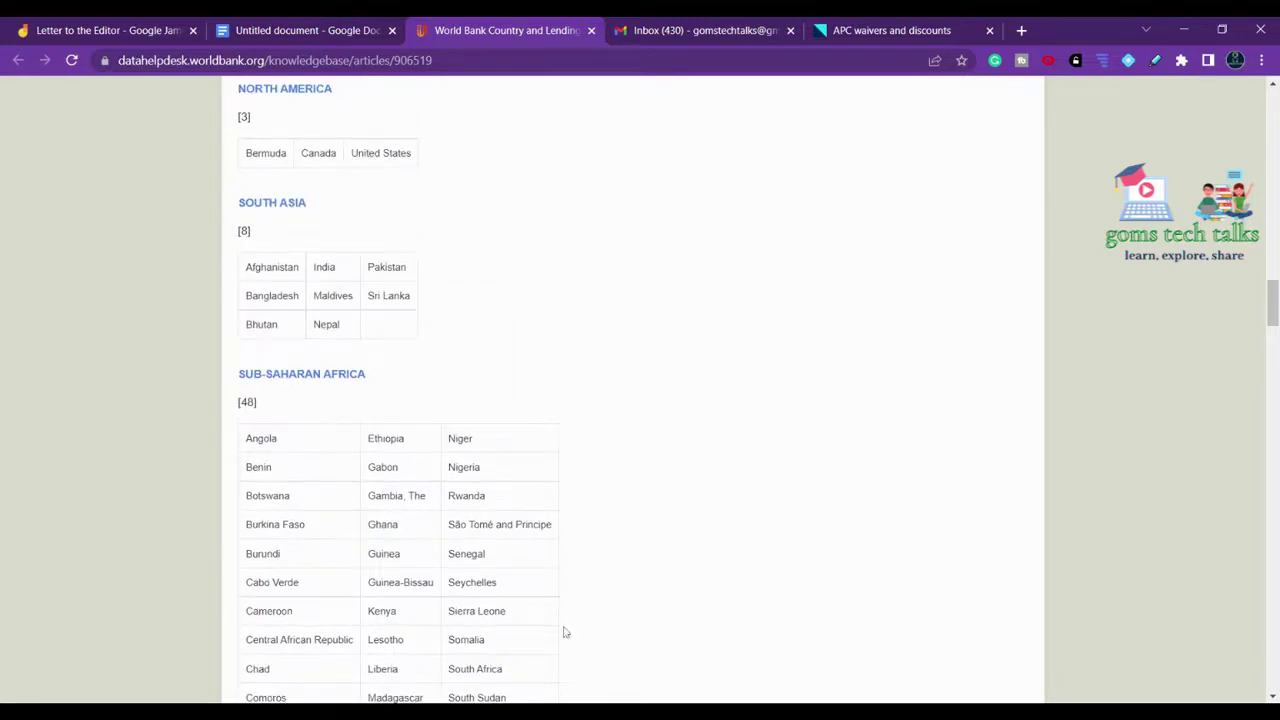
pyautogui.click(1277, 344)
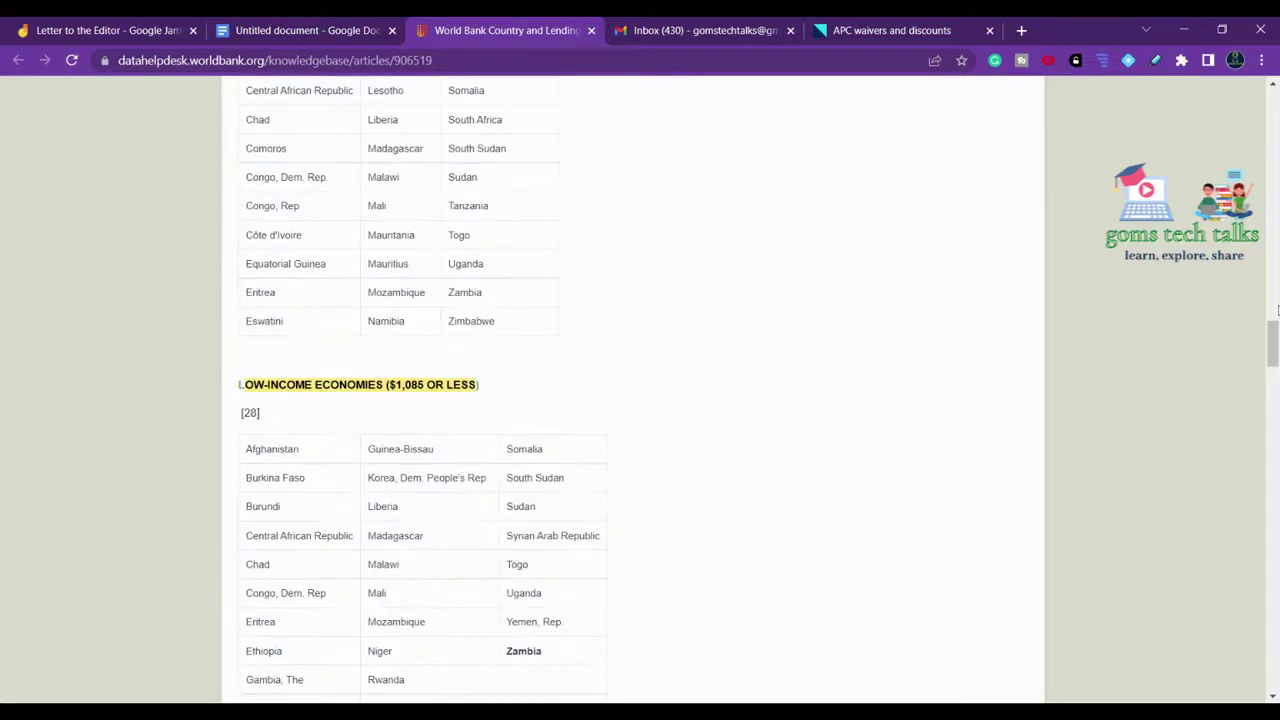
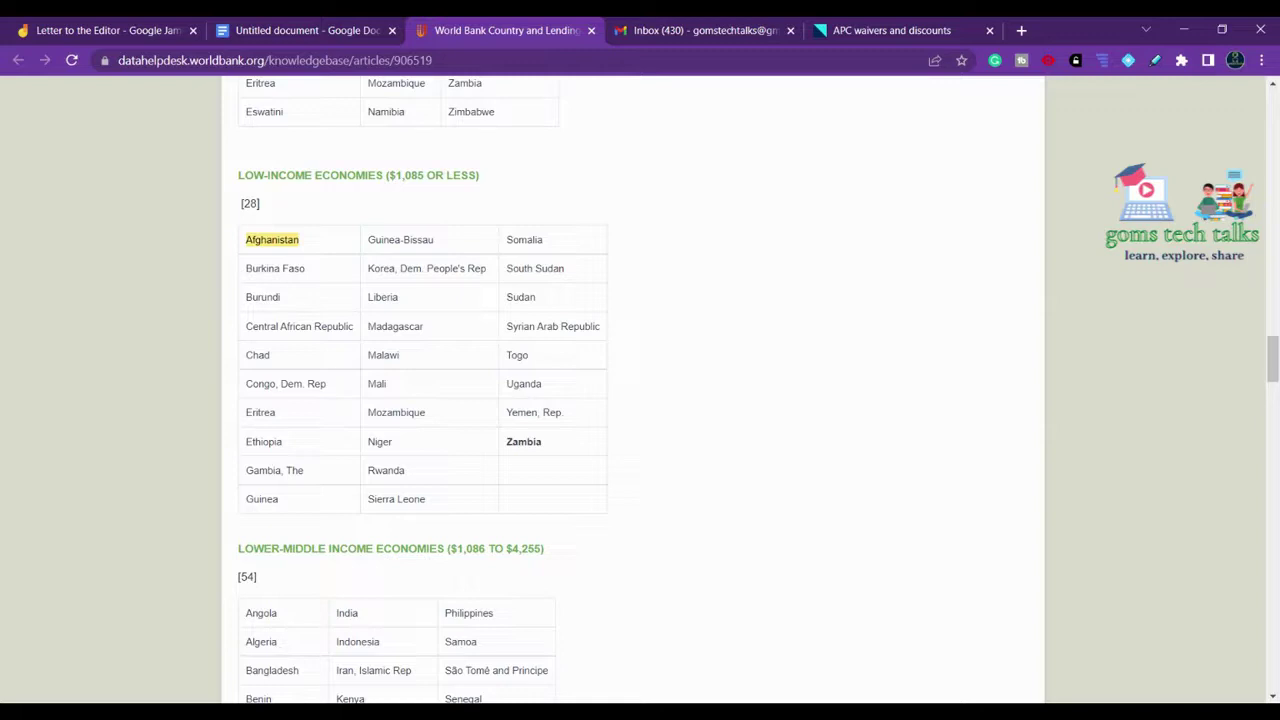
pyautogui.scroll(-2, 640, 400)
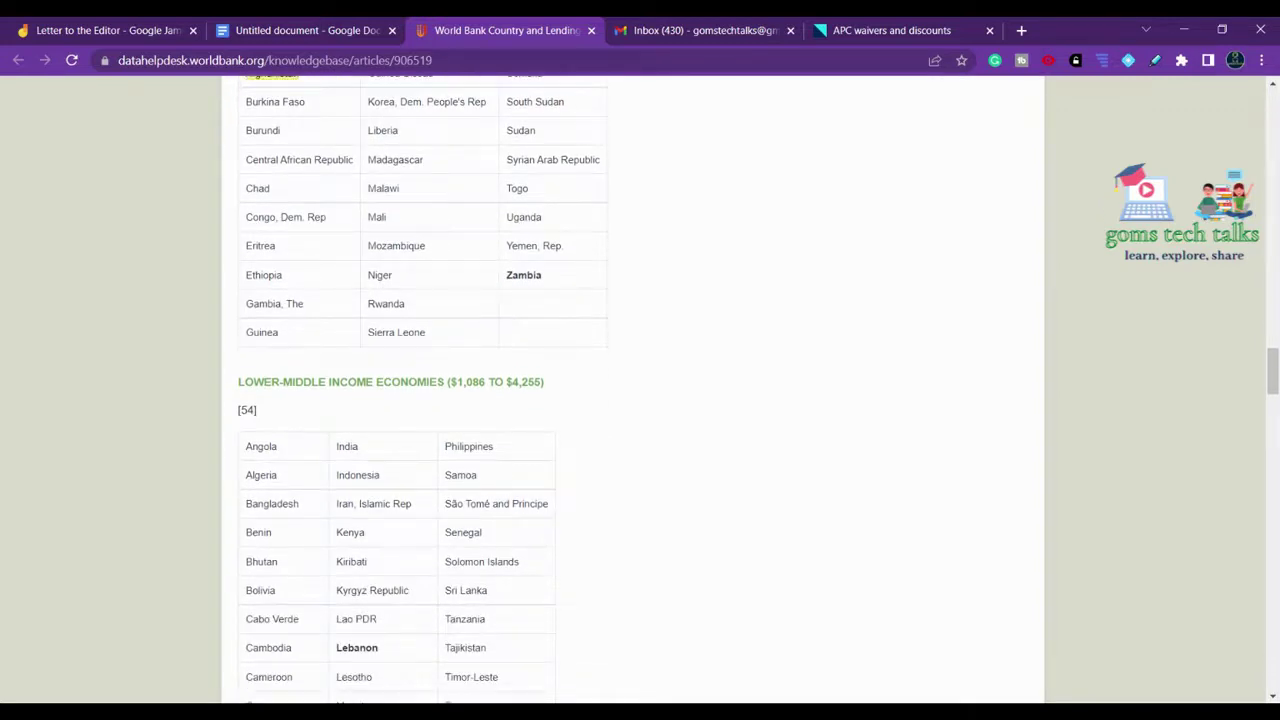
pyautogui.scroll(-1, 423, 390)
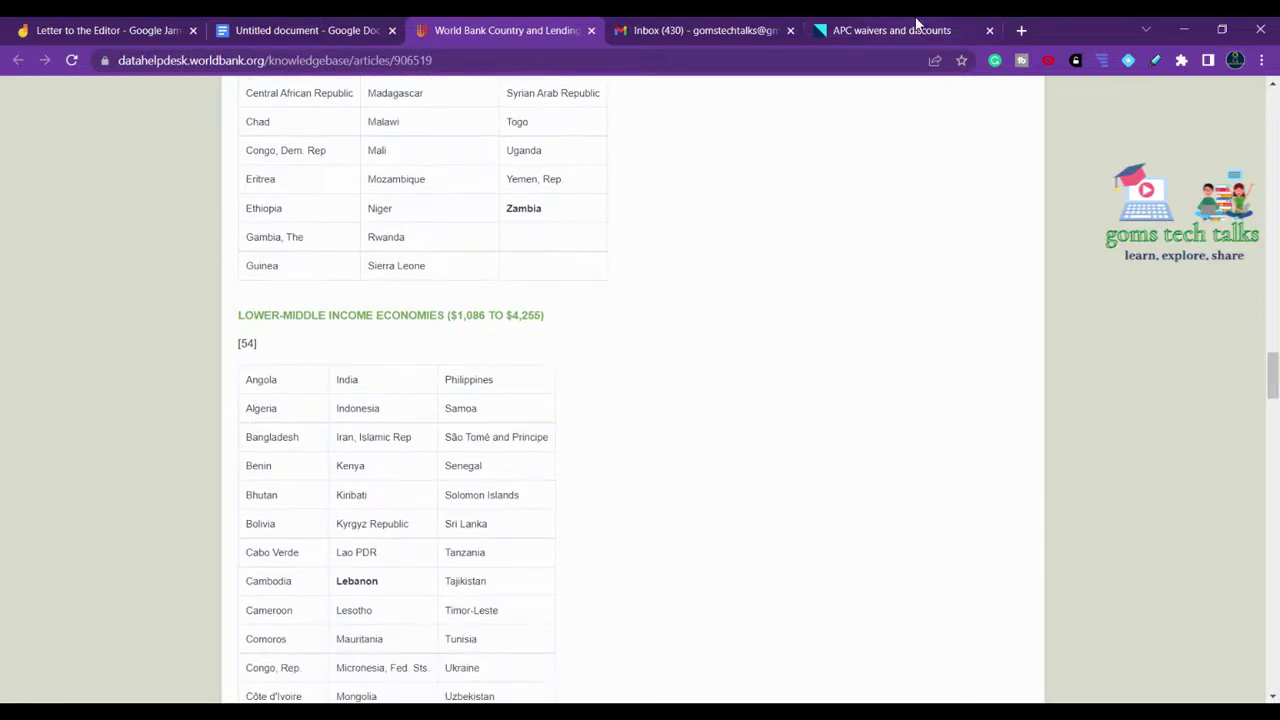
# Step: Switch to the BMC APC waivers and discounts page and highlight the wording on waivers for authors based in low-income countries
pyautogui.click(917, 24)
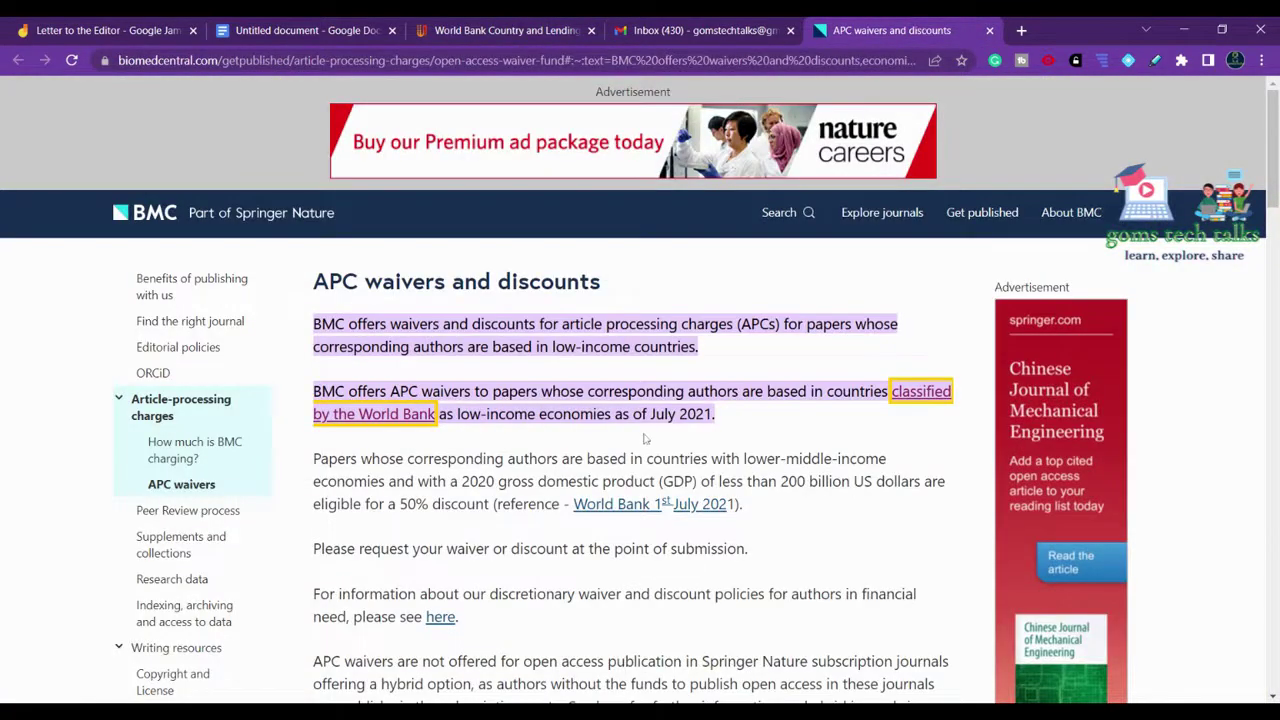
pyautogui.moveTo(428, 325); pyautogui.dragTo(452, 325)
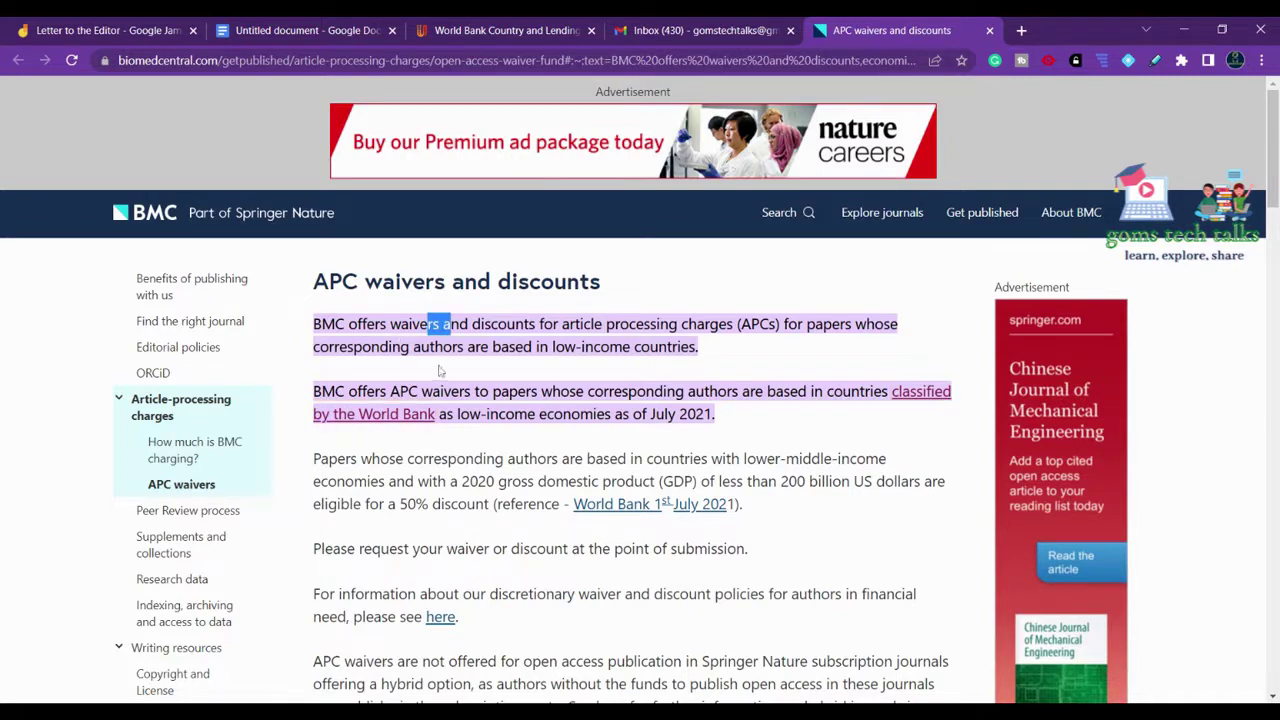
pyautogui.moveTo(490, 346); pyautogui.dragTo(710, 358)
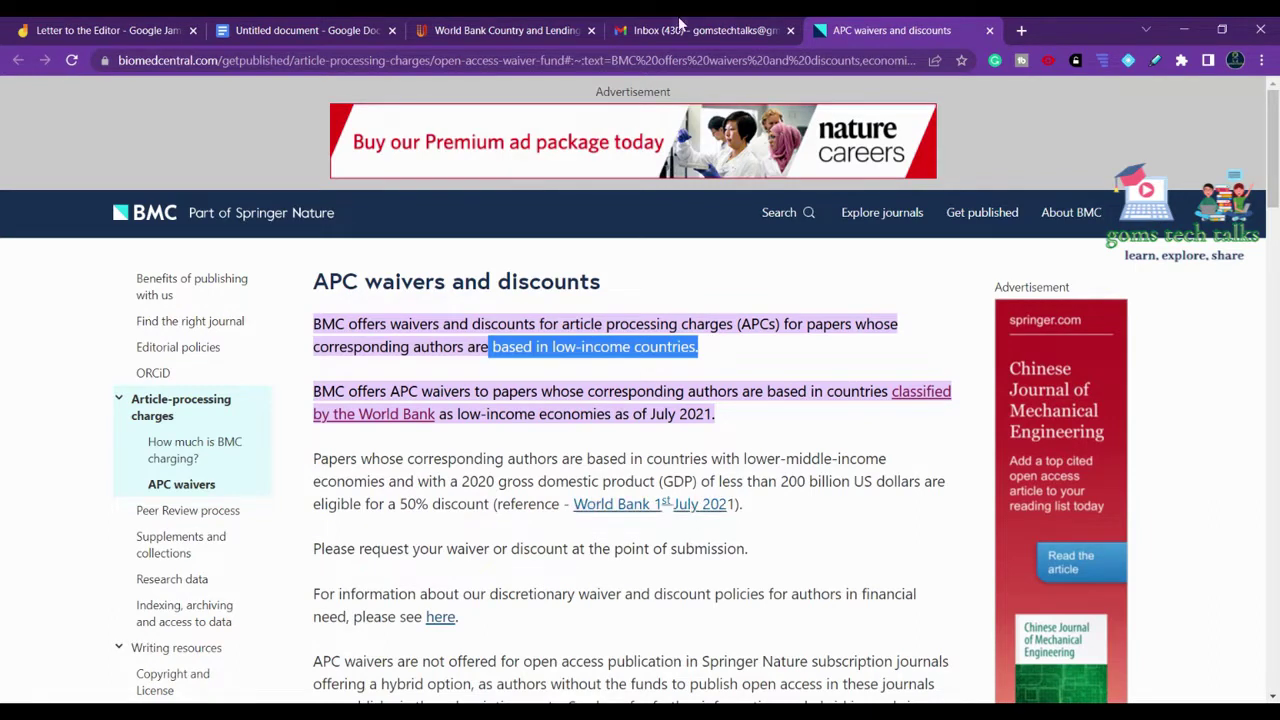
# Step: Return to the World Bank page and highlight countries in the high-income economies table
pyautogui.click(545, 27)
pyautogui.scroll(-6, 640, 400)
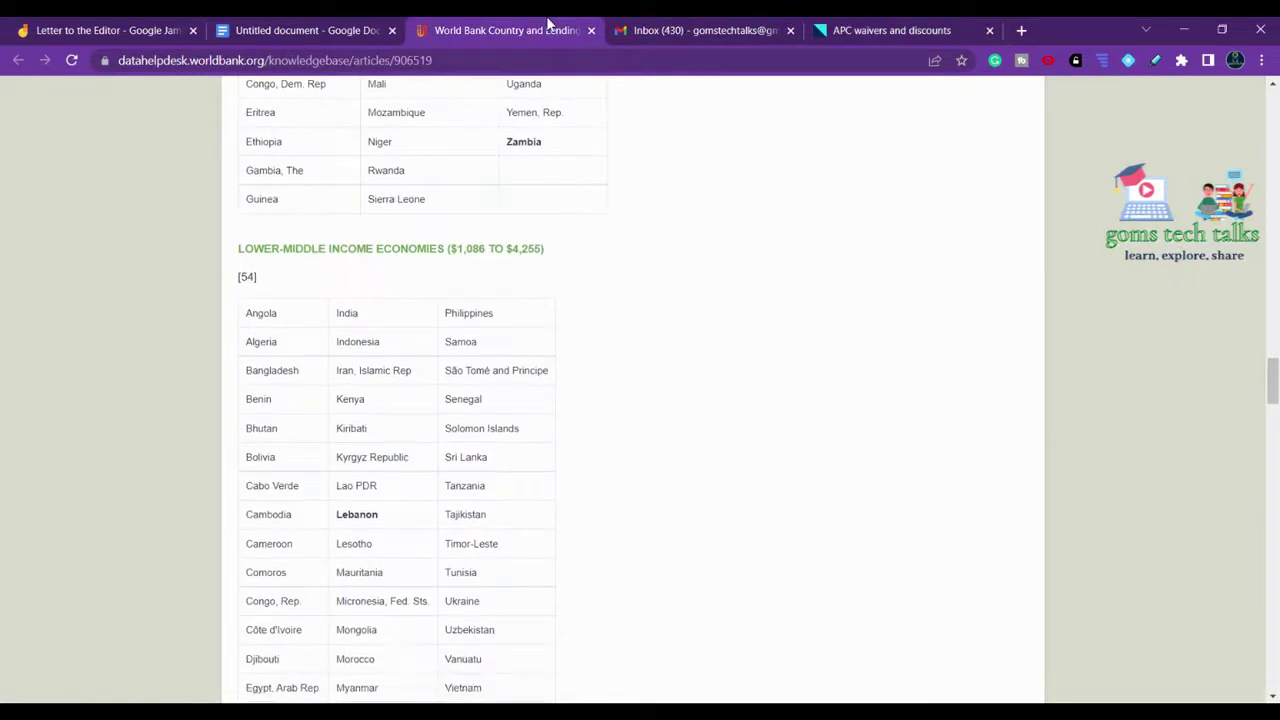
pyautogui.scroll(-6, 640, 400)
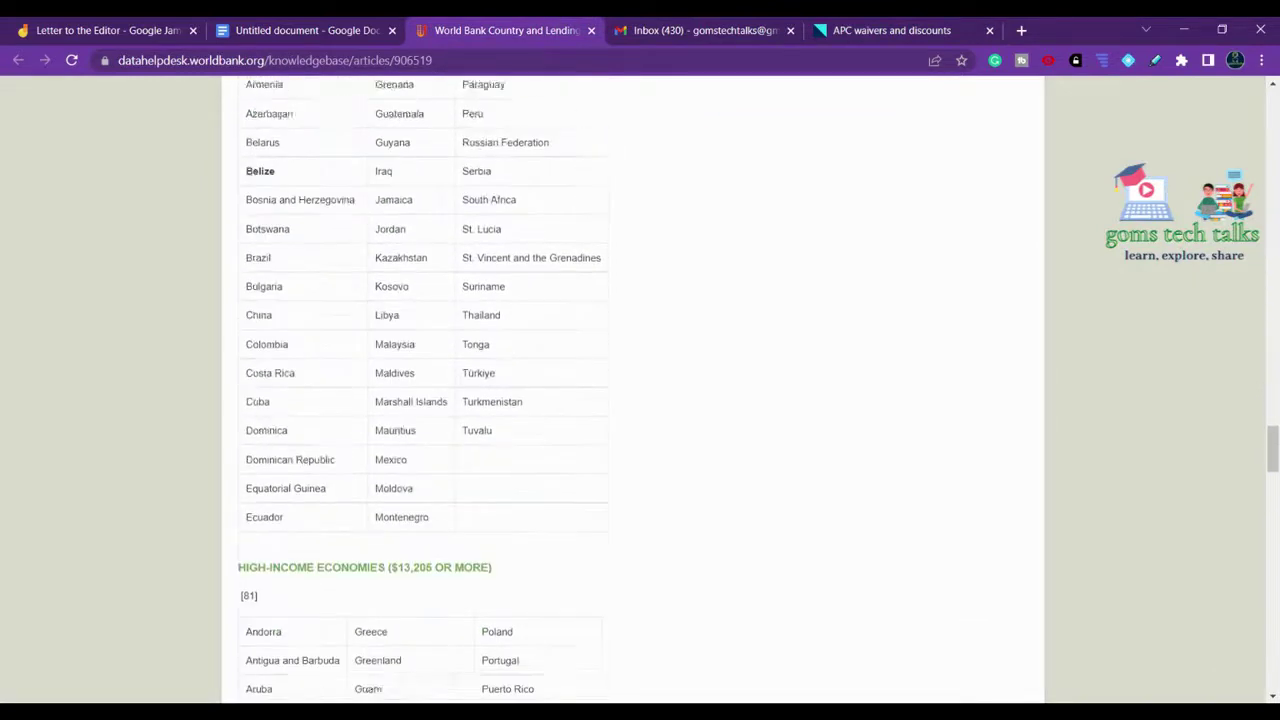
pyautogui.scroll(-1, 410, 300)
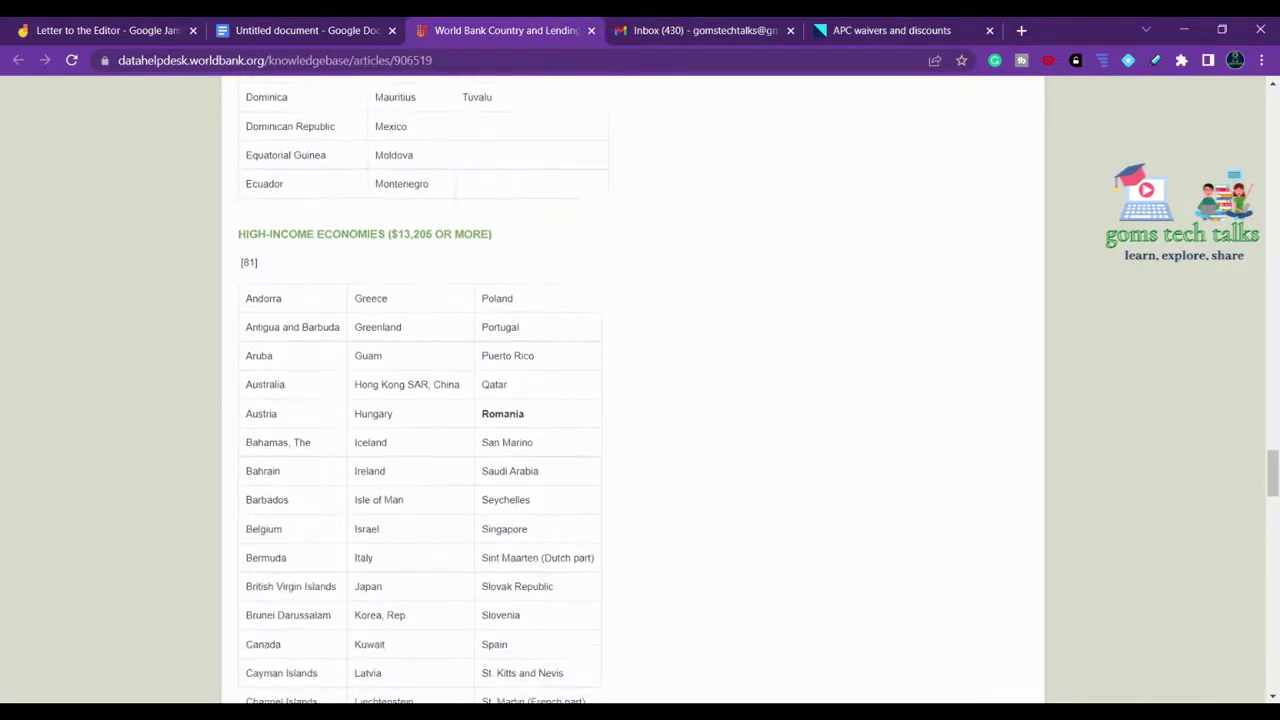
pyautogui.moveTo(246, 304); pyautogui.dragTo(487, 485)
# Step: Search the page for "india" and cycle through the matches to the entry under lower-middle-income economies
pyautogui.hotkey('ctrl', 'f')
pyautogui.write('india')
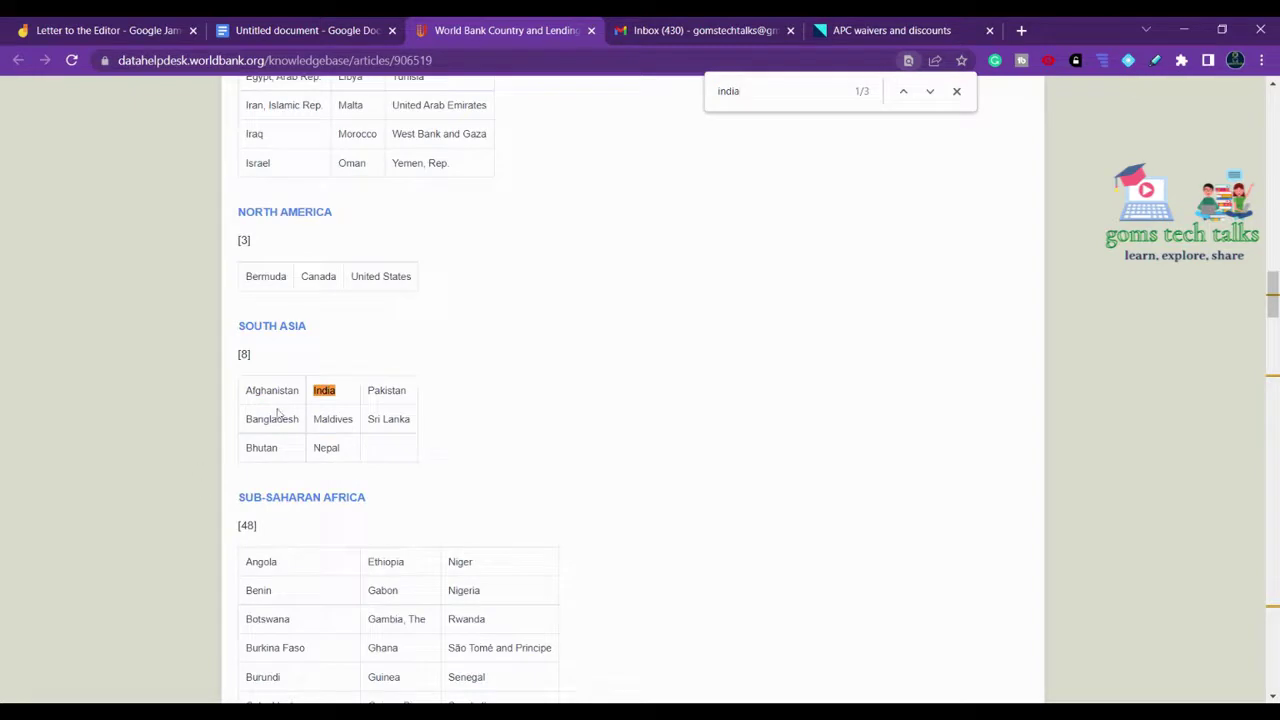
pyautogui.press('Return')
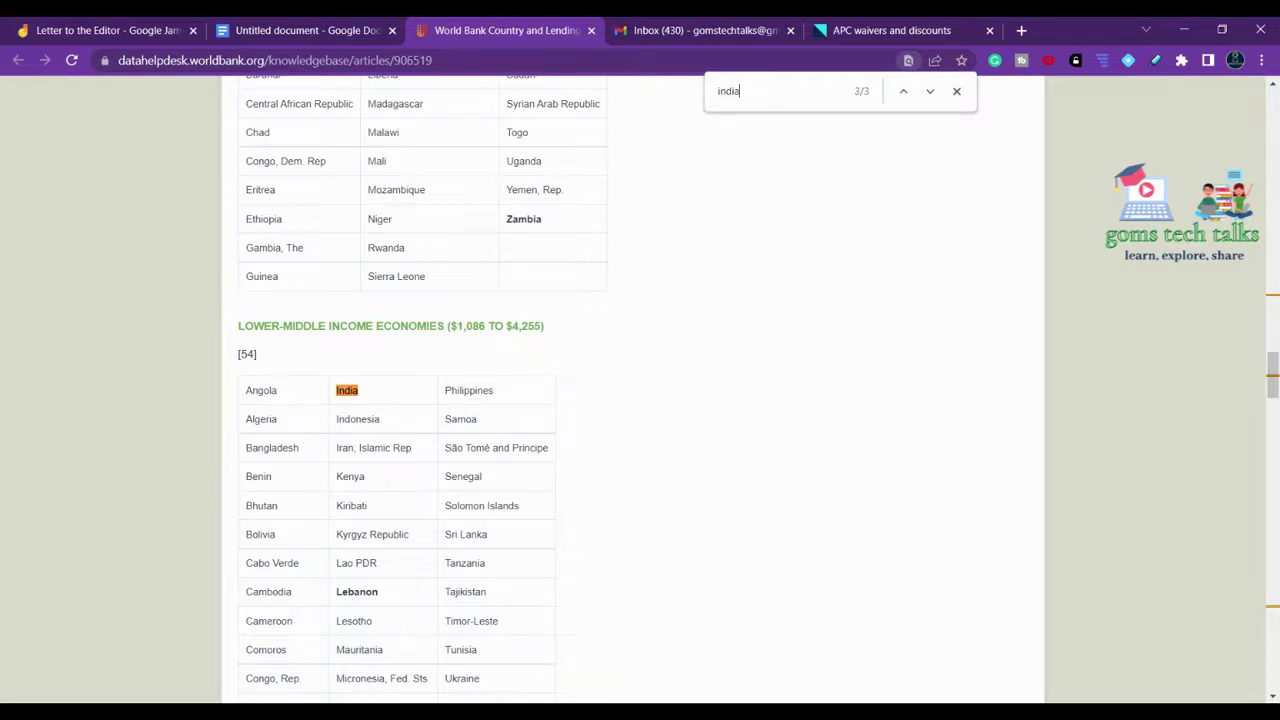
pyautogui.press('Return')
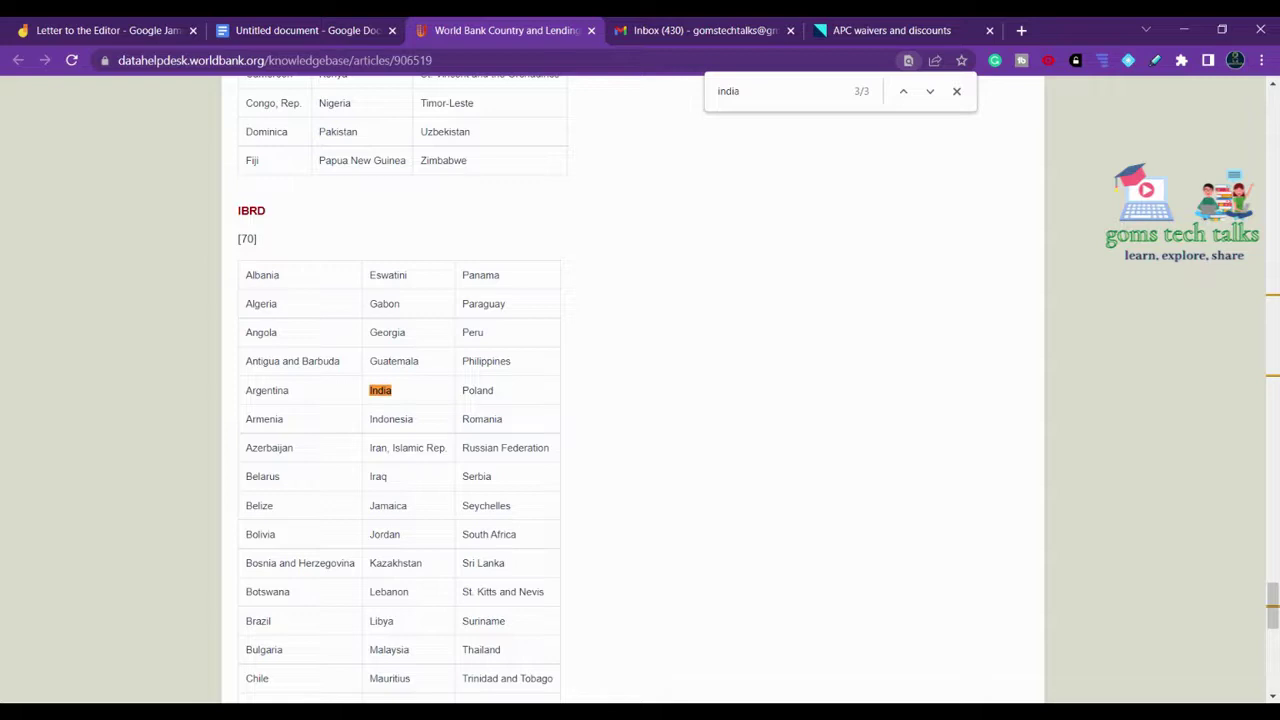
pyautogui.press('Return')
pyautogui.press('Return')
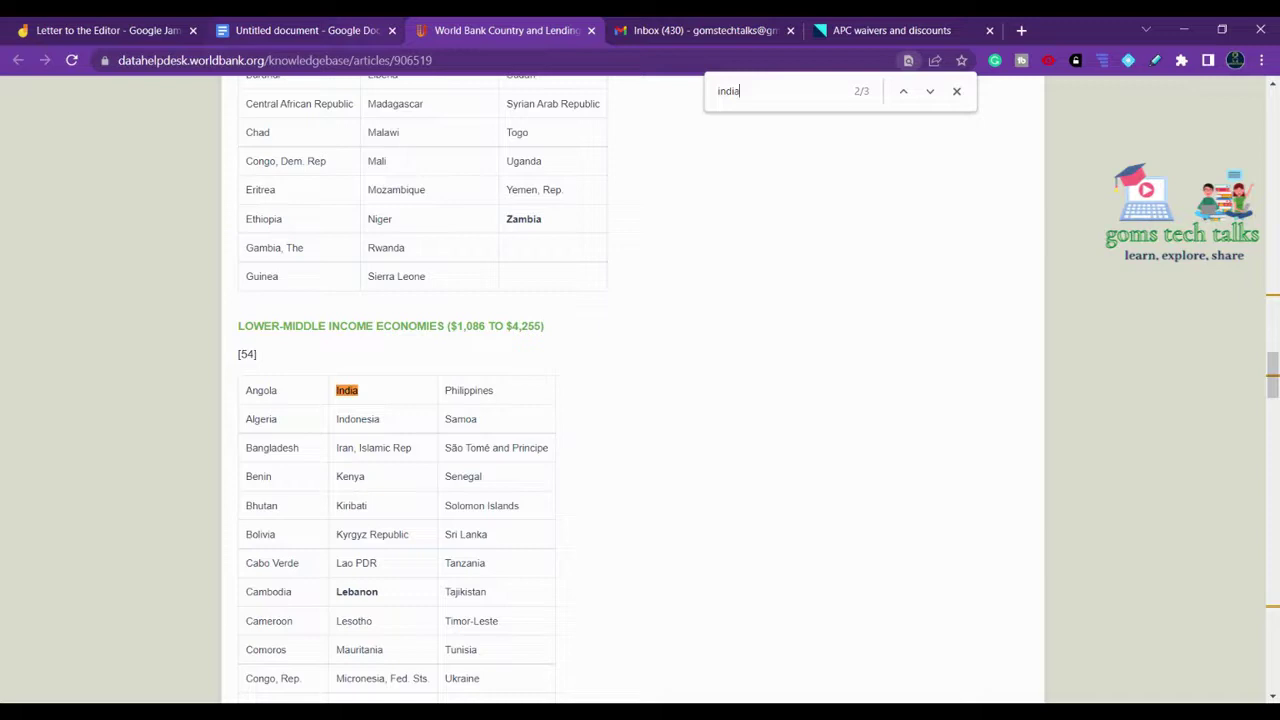
# Step: Switch to the letter document and highlight its heading "<<Letter to request waive of APC>>"
pyautogui.click(380, 34)
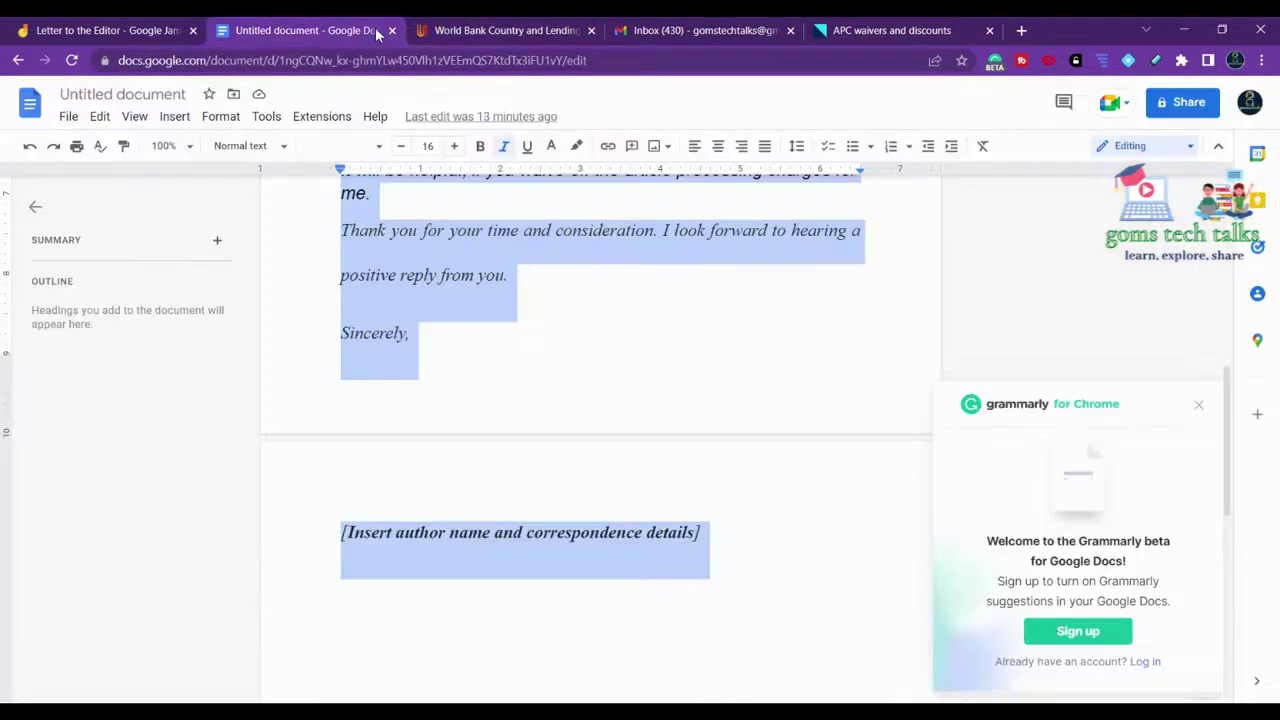
pyautogui.moveTo(1228, 400); pyautogui.dragTo(1228, 262)
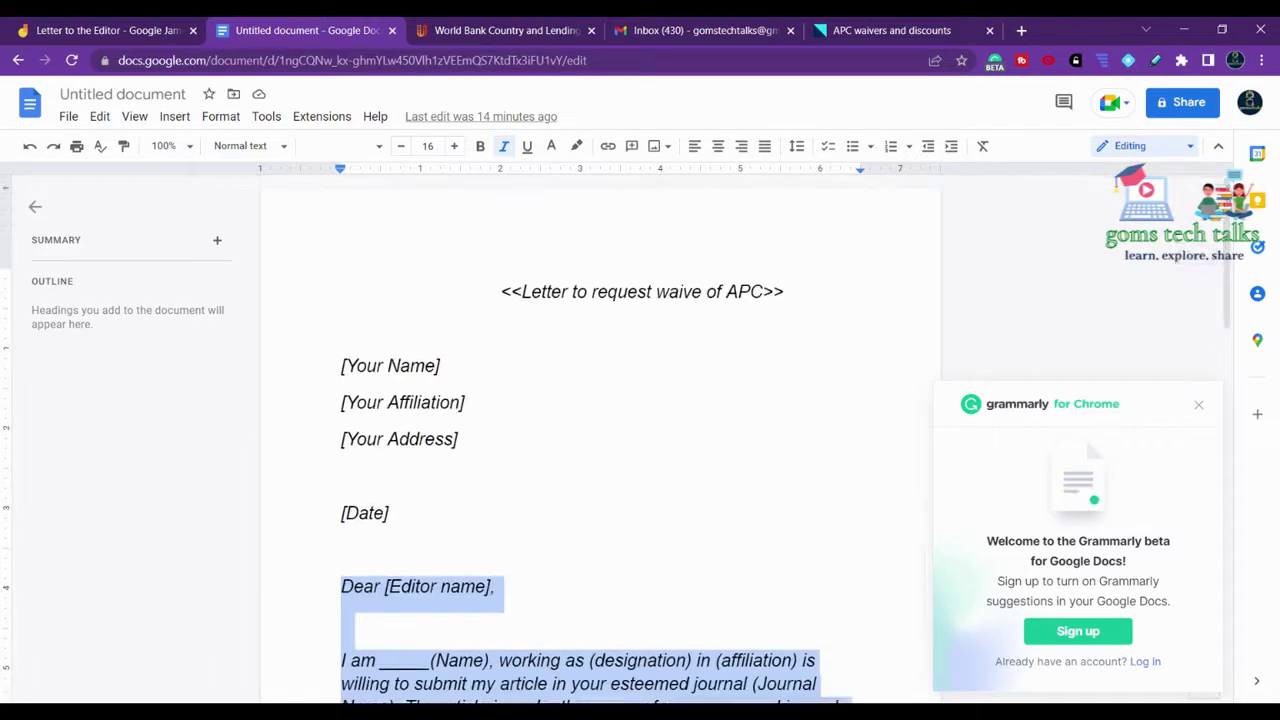
pyautogui.click(716, 291)
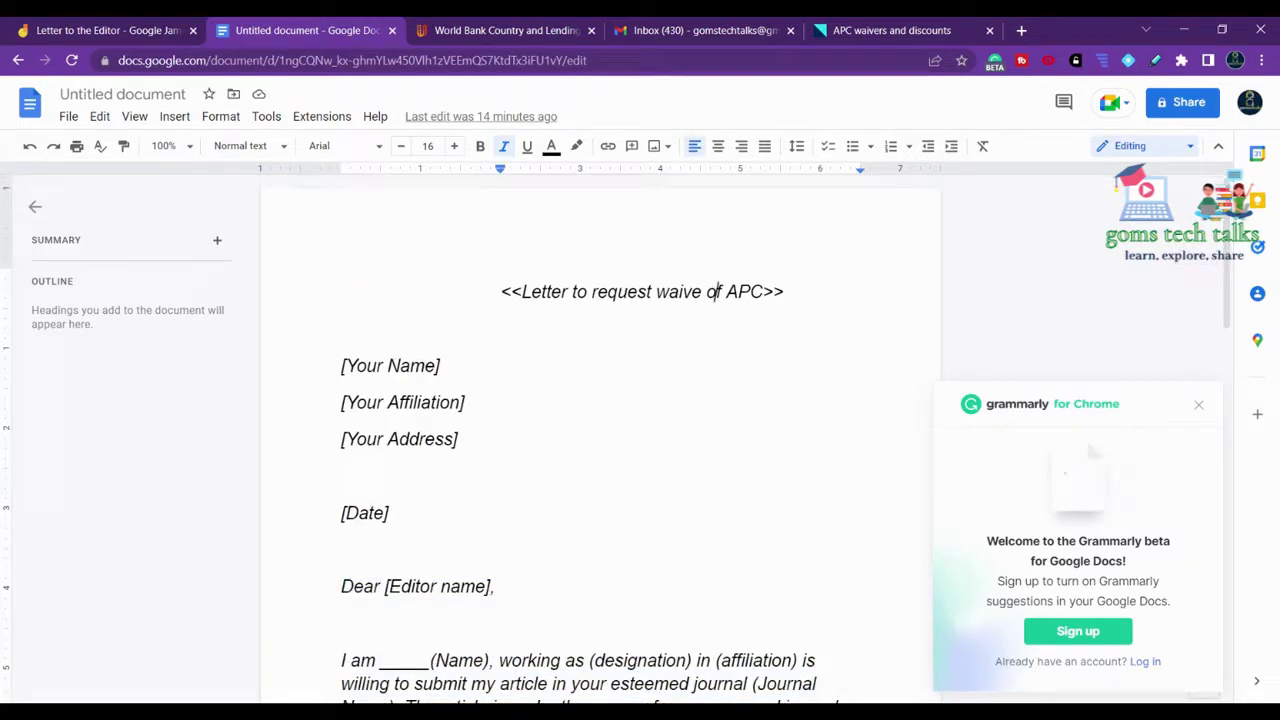
pyautogui.moveTo(1228, 252); pyautogui.dragTo(1228, 262)
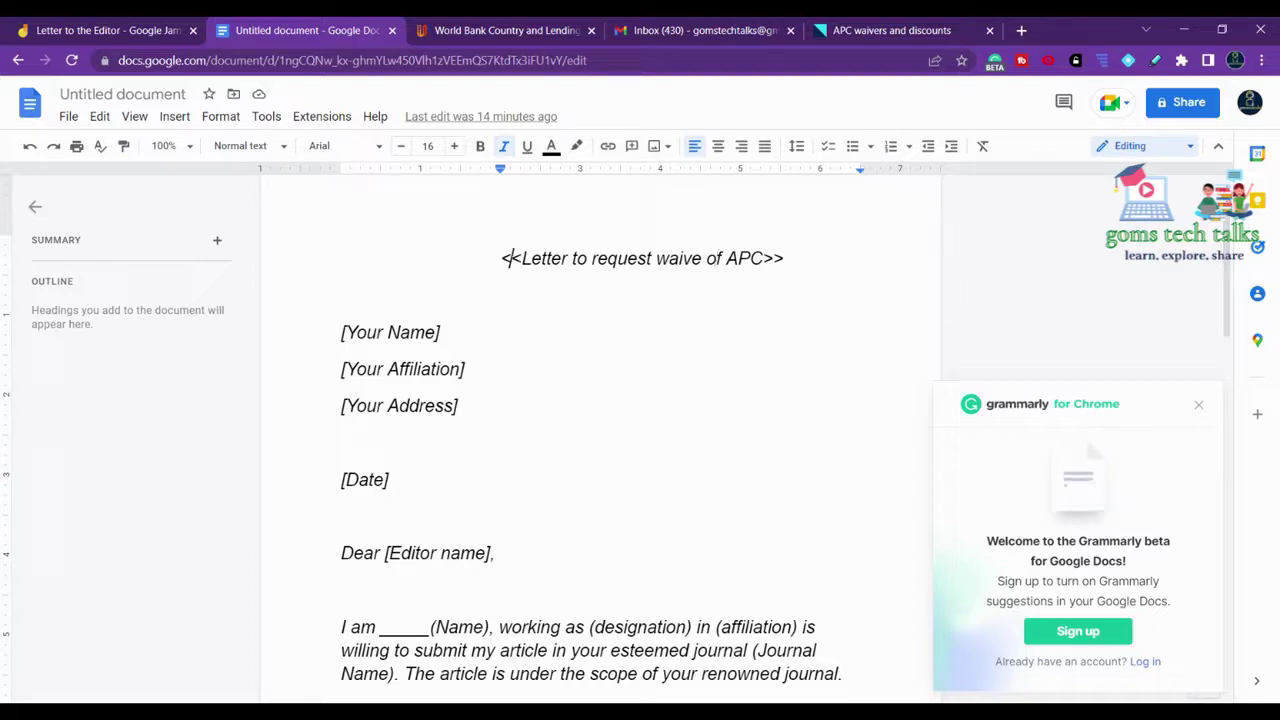
pyautogui.moveTo(509, 257); pyautogui.dragTo(784, 258)
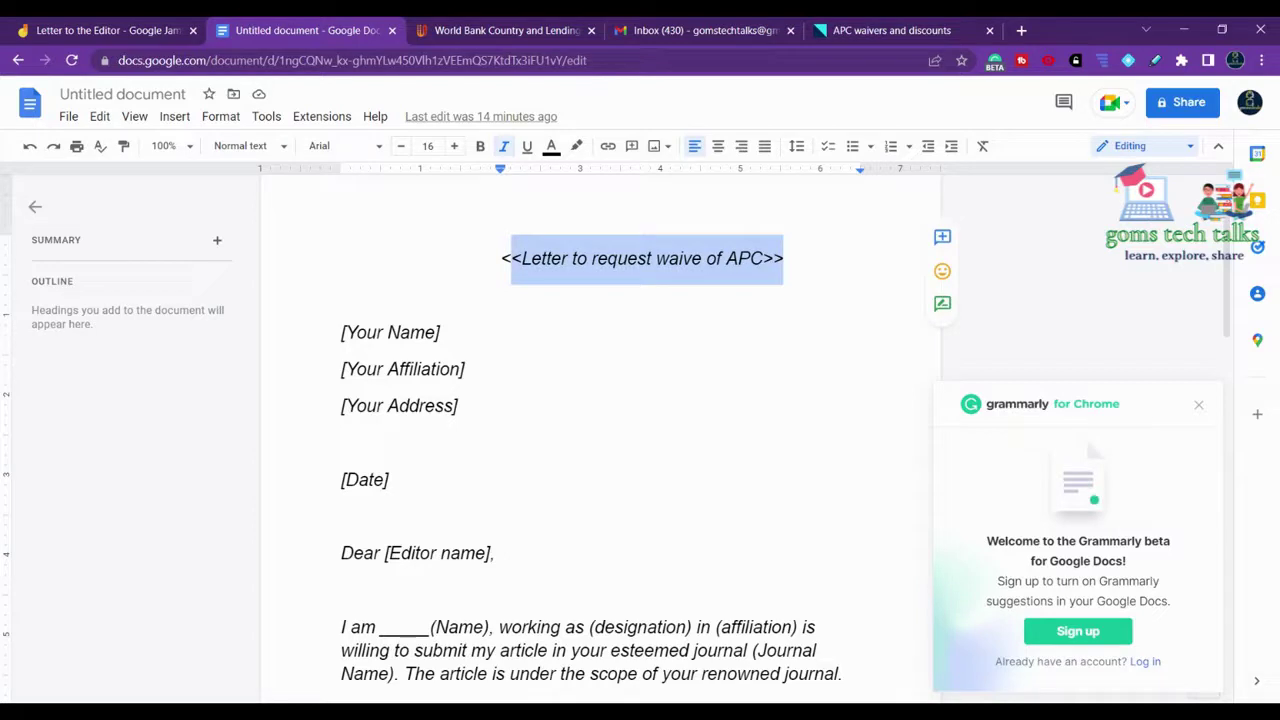
# Step: Review the letter template from the sender details to the closing, and highlight the editor name placeholder in the salutation
pyautogui.moveTo(341, 332); pyautogui.dragTo(426, 333)
pyautogui.click(421, 369)
pyautogui.press('Down')
pyautogui.press('Down')
pyautogui.press('Down')
pyautogui.press('Down')
pyautogui.press('Down')
pyautogui.press('Down')
pyautogui.press('Down')
pyautogui.press('Down')
pyautogui.press('Down')
pyautogui.press('Down')
pyautogui.press('Down')
pyautogui.press('Down')
pyautogui.press('Down')
pyautogui.press('Down')
pyautogui.press('Down')
pyautogui.press('Down')
pyautogui.press('Down')
pyautogui.press('Down')
pyautogui.press('Down')
pyautogui.press('Down')
pyautogui.press('Down')
pyautogui.press('Up')
pyautogui.press('Up')
pyautogui.press('Up')
pyautogui.press('Up')
pyautogui.press('Up')
pyautogui.press('Up')
pyautogui.press('Up')
pyautogui.press('Up')
pyautogui.press('Up')
pyautogui.press('Up')
pyautogui.press('Up')
pyautogui.press('Up')
pyautogui.press('Up')
pyautogui.press('Up')
pyautogui.press('Up')
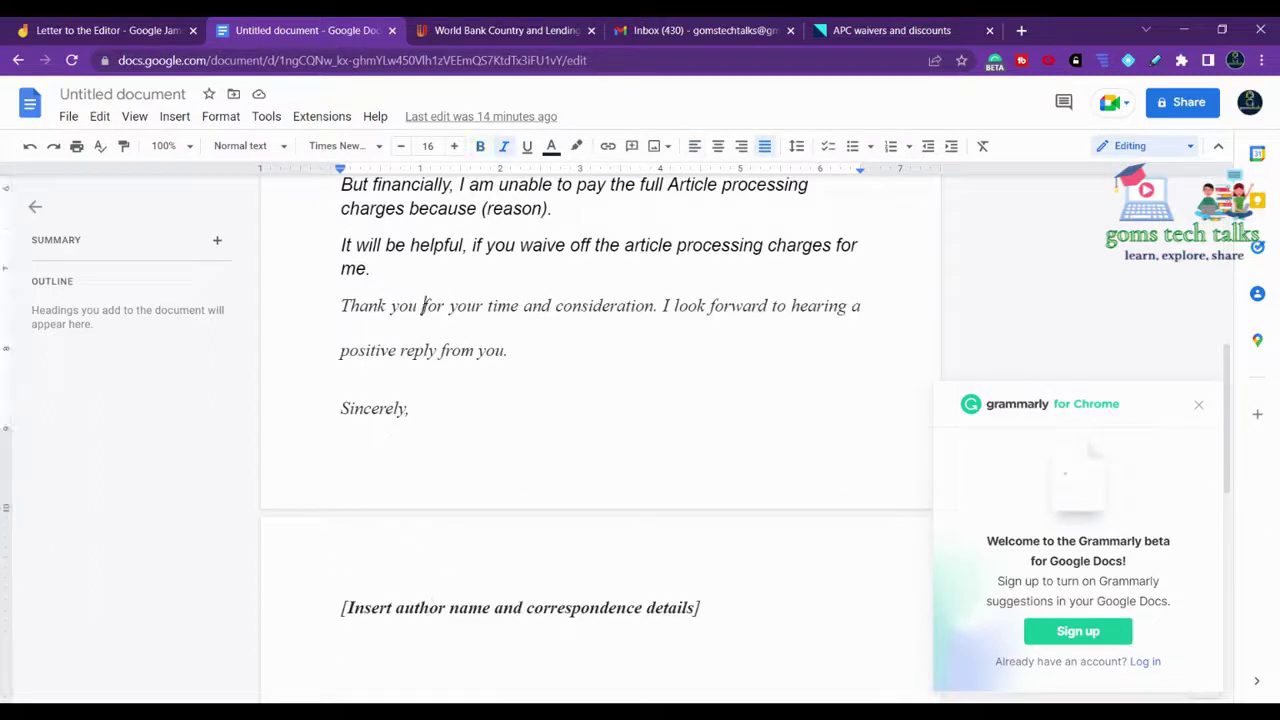
pyautogui.press('Up')
pyautogui.press('Up')
pyautogui.press('Up')
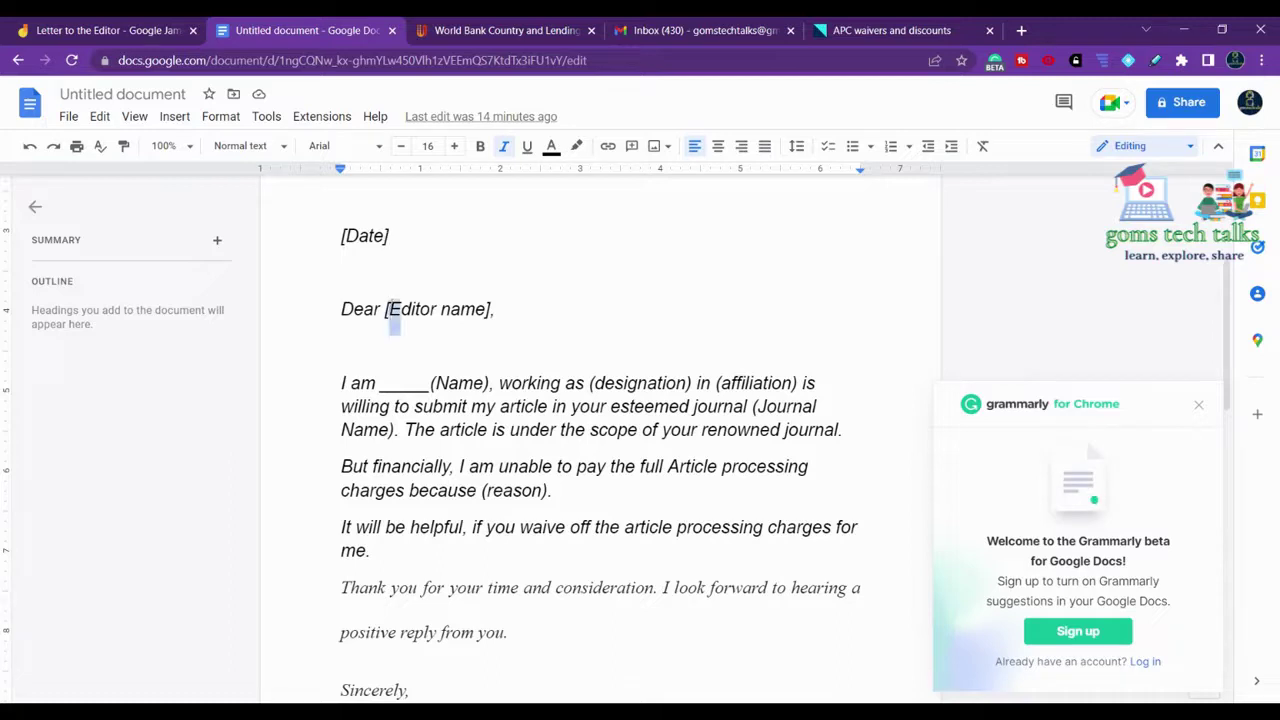
pyautogui.moveTo(389, 309); pyautogui.dragTo(487, 311)
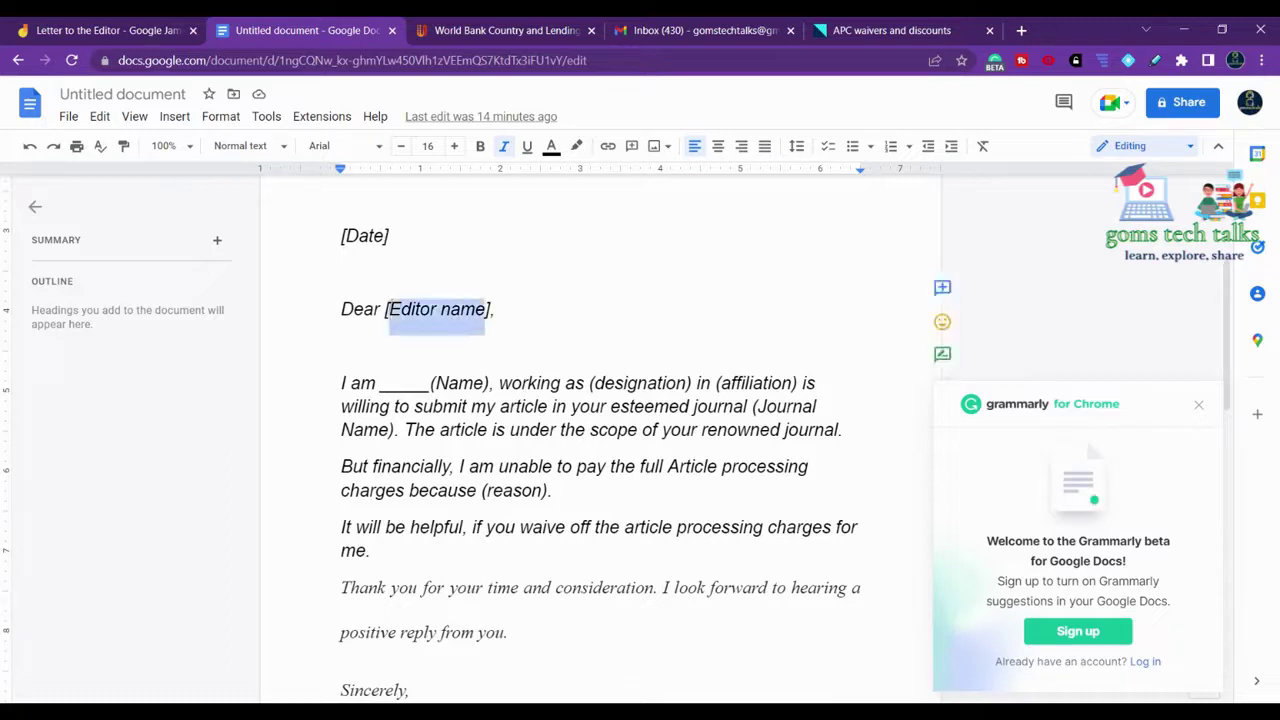
# Step: Search the web for "data mining journal" in a new browser tab
pyautogui.click(1022, 30)
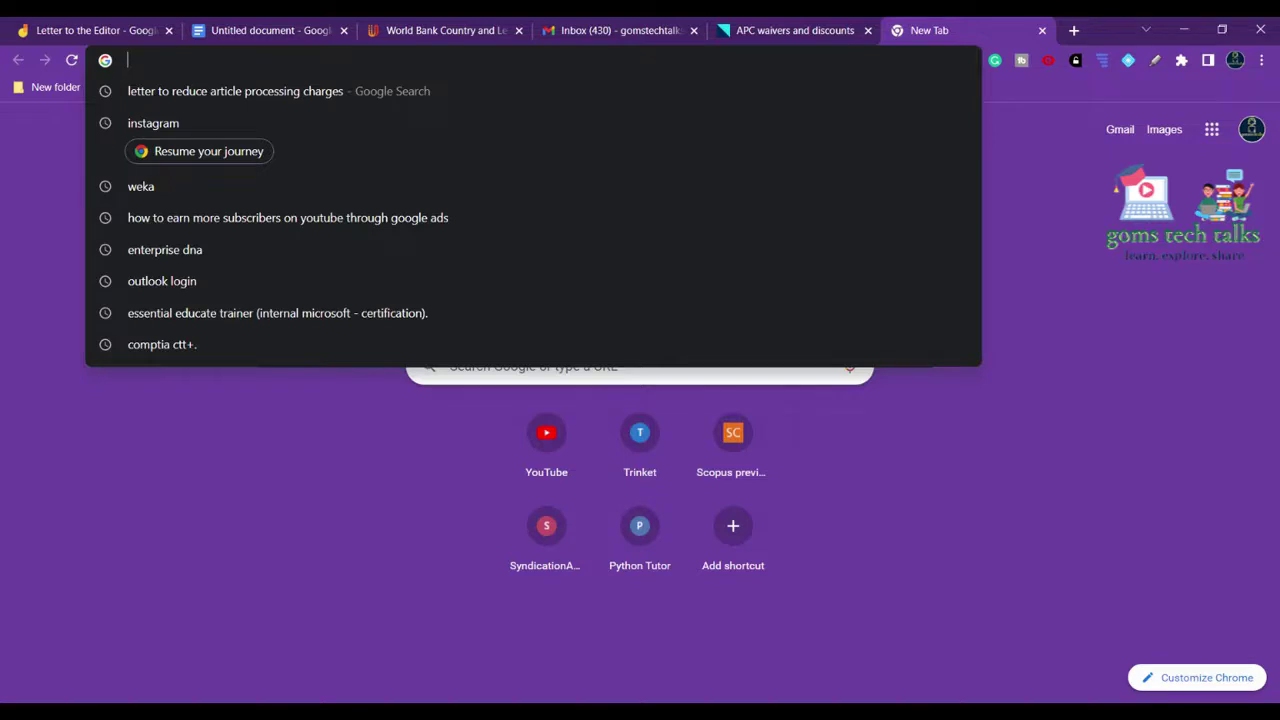
pyautogui.write('o')
pyautogui.press('BackSpace')
pyautogui.write('Data mining ')
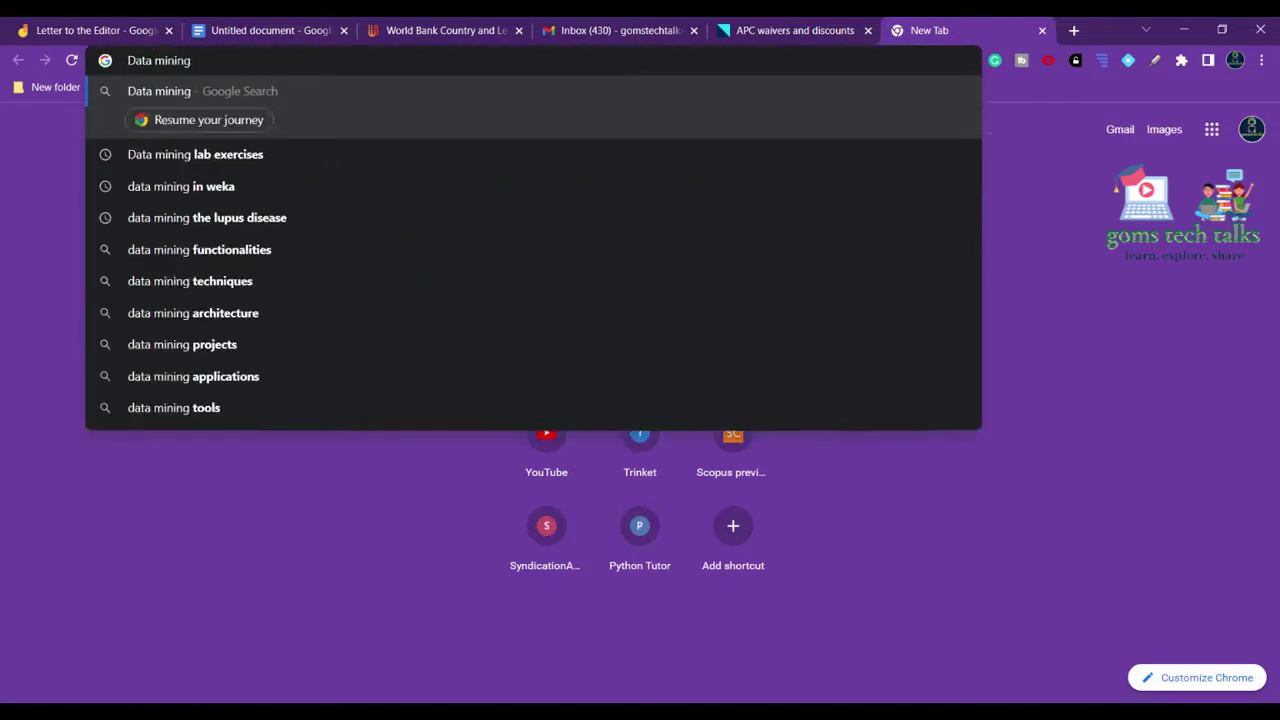
pyautogui.write('journal')
pyautogui.press('Return')
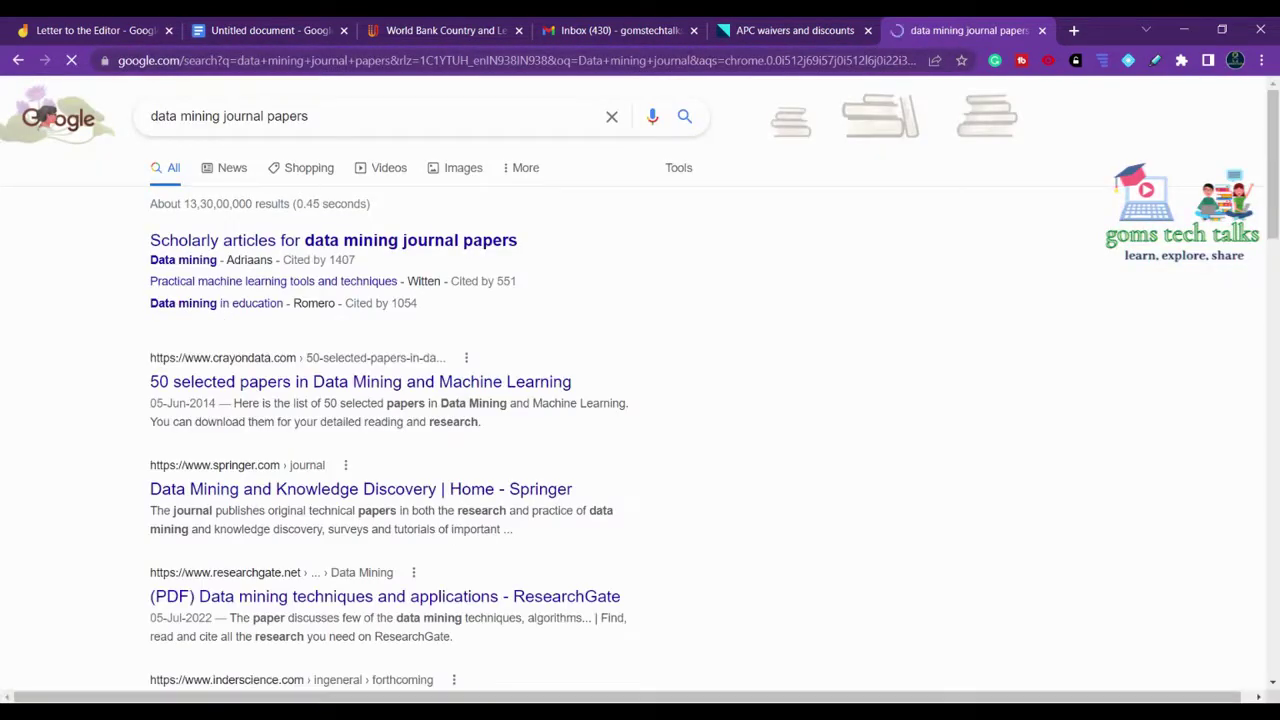
pyautogui.doubleClick(272, 116)
pyautogui.press('BackSpace')
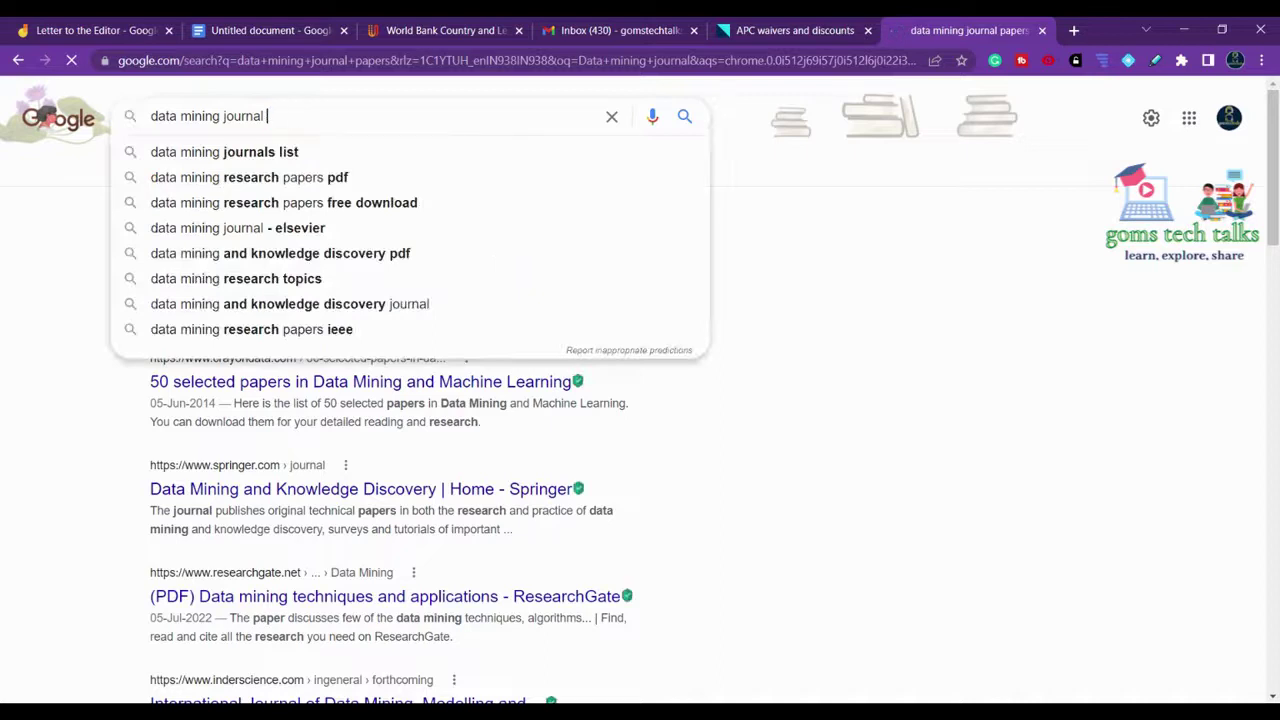
pyautogui.press('Escape')
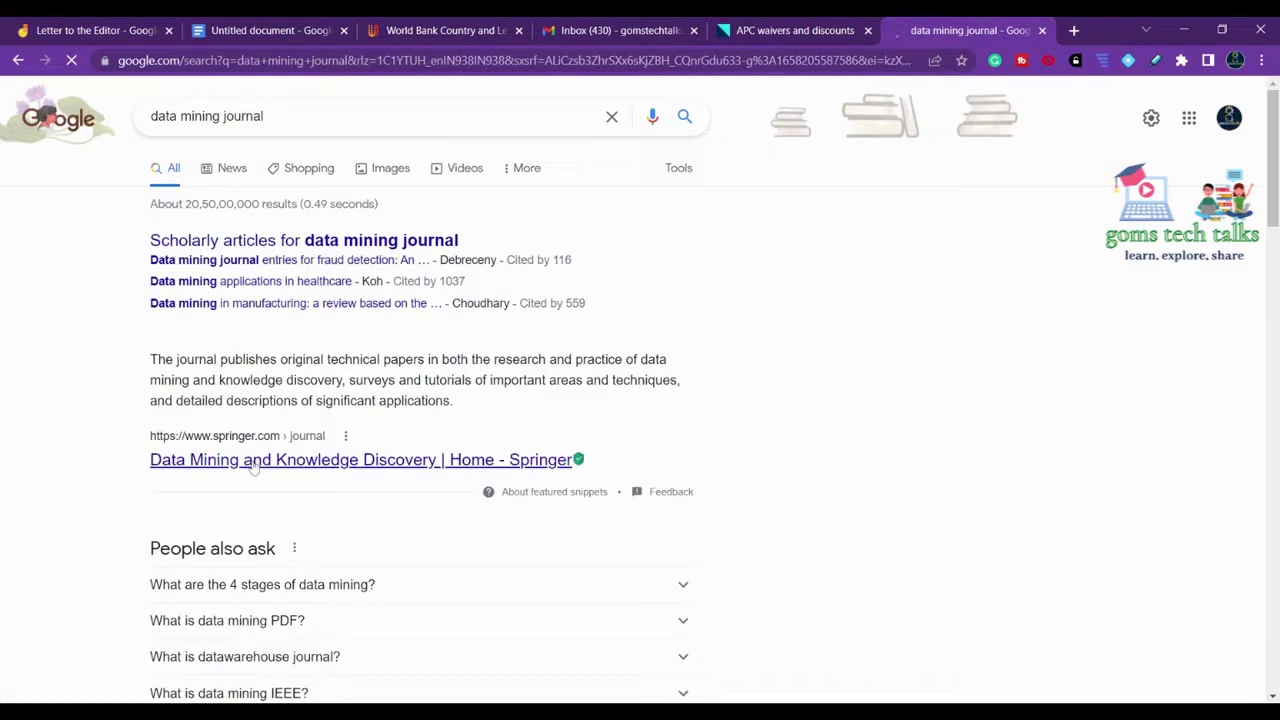
# Step: Open Springer's Data Mining and Knowledge Discovery journal and go to the enquiries on its contact page
pyautogui.click(253, 465)
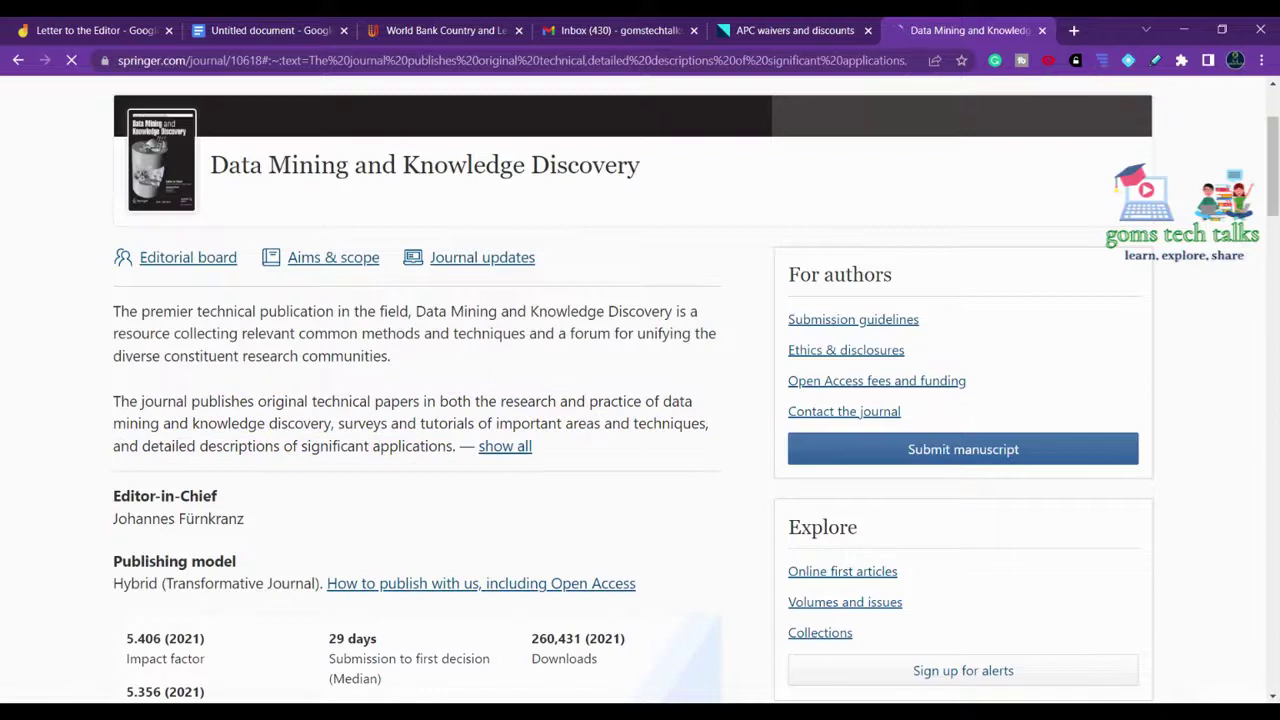
pyautogui.click(848, 414)
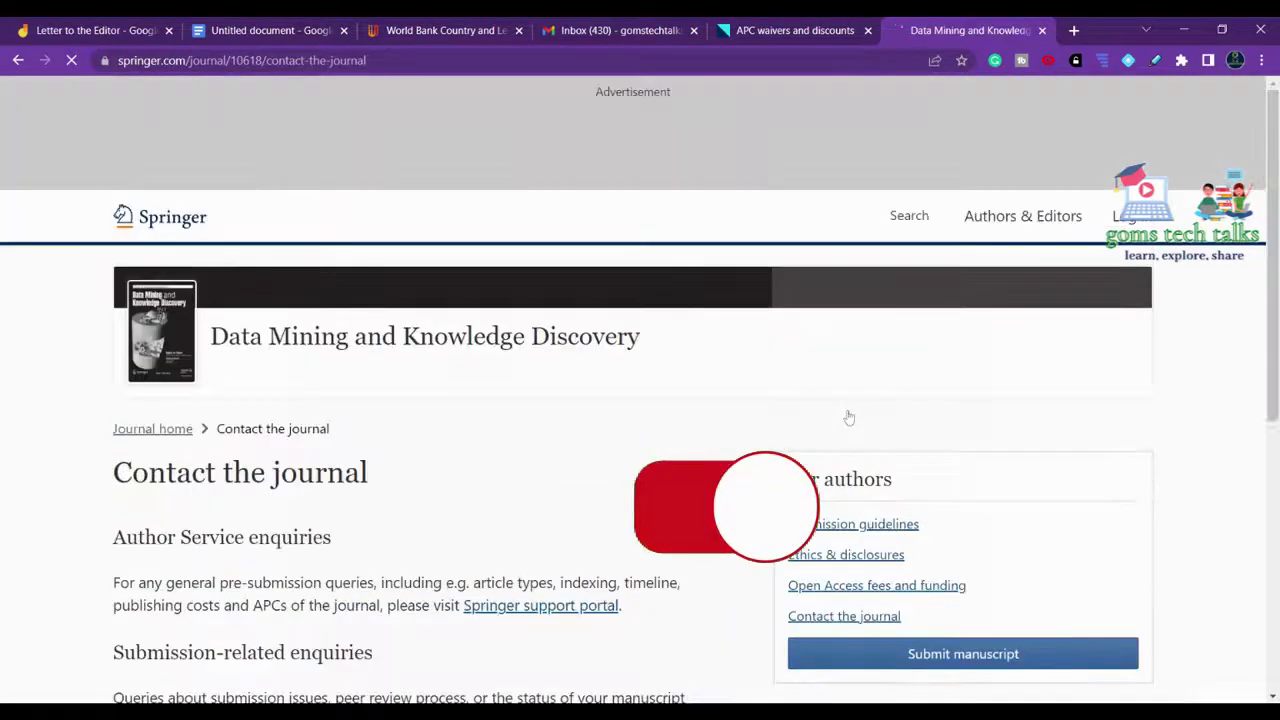
pyautogui.scroll(-5, 1275, 237)
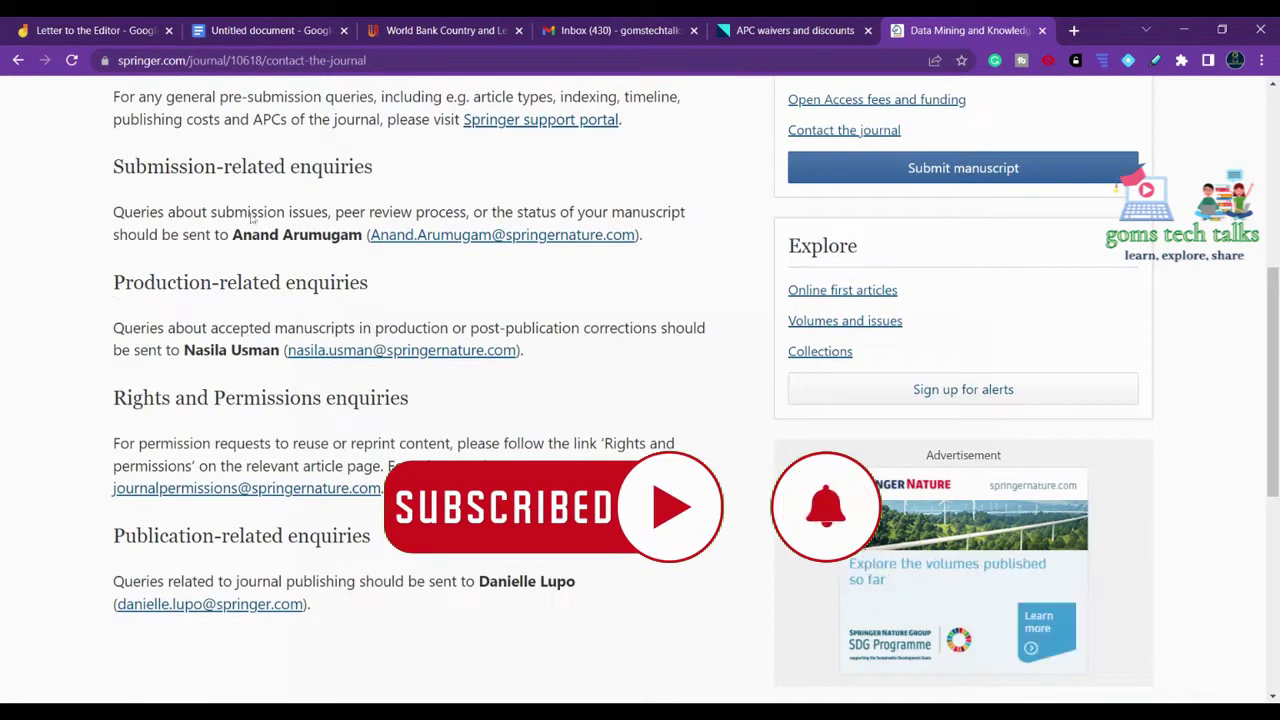
# Step: Highlight the submission-related enquiries heading and the contact names for submission and production enquiries
pyautogui.moveTo(136, 166); pyautogui.dragTo(350, 166)
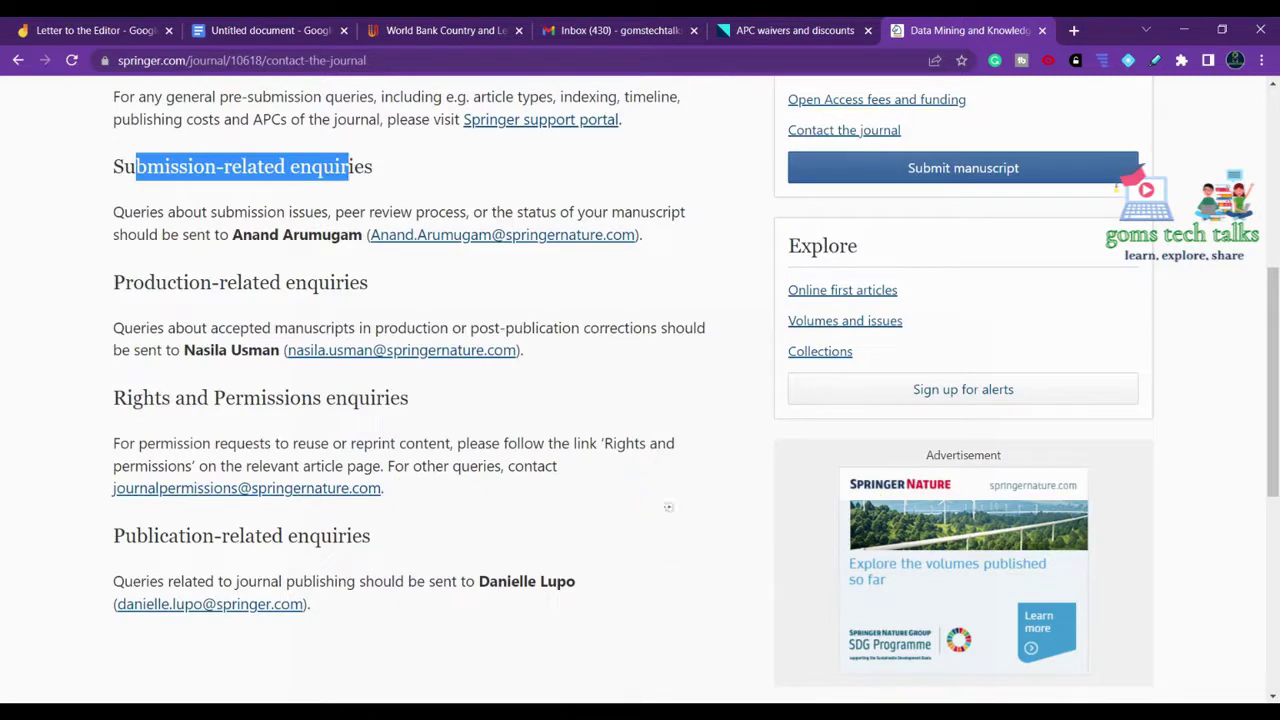
pyautogui.moveTo(233, 240); pyautogui.dragTo(362, 238)
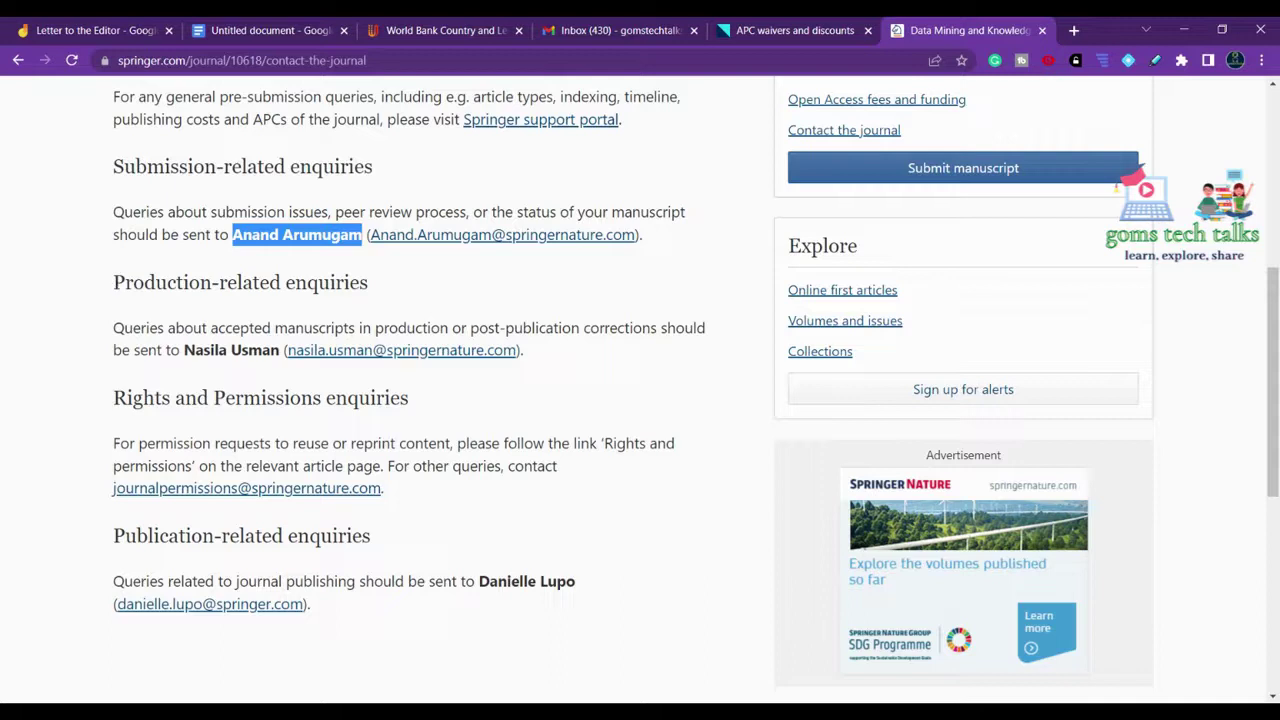
pyautogui.moveTo(184, 350); pyautogui.dragTo(280, 350)
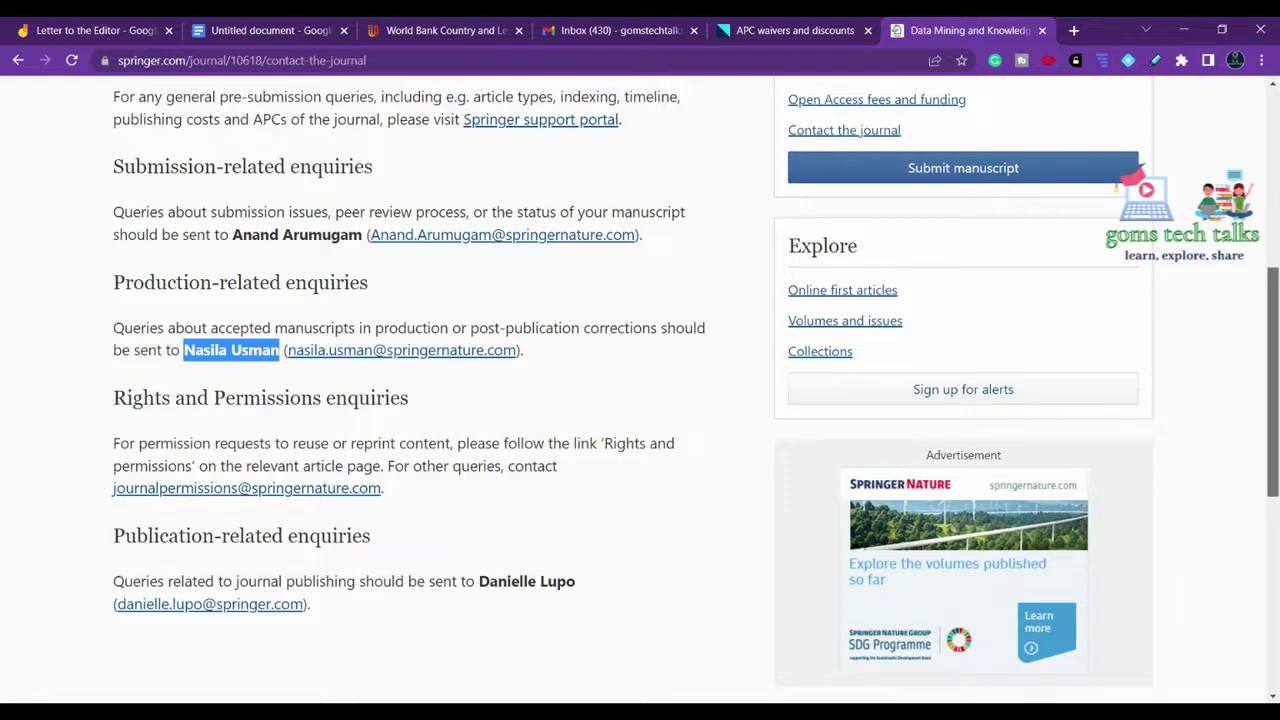
# Step: Look through the rest of the contact page and open the Springer support portal for author service enquiries
pyautogui.scroll(-4, 1272, 380)
pyautogui.scroll(10, 1272, 380)
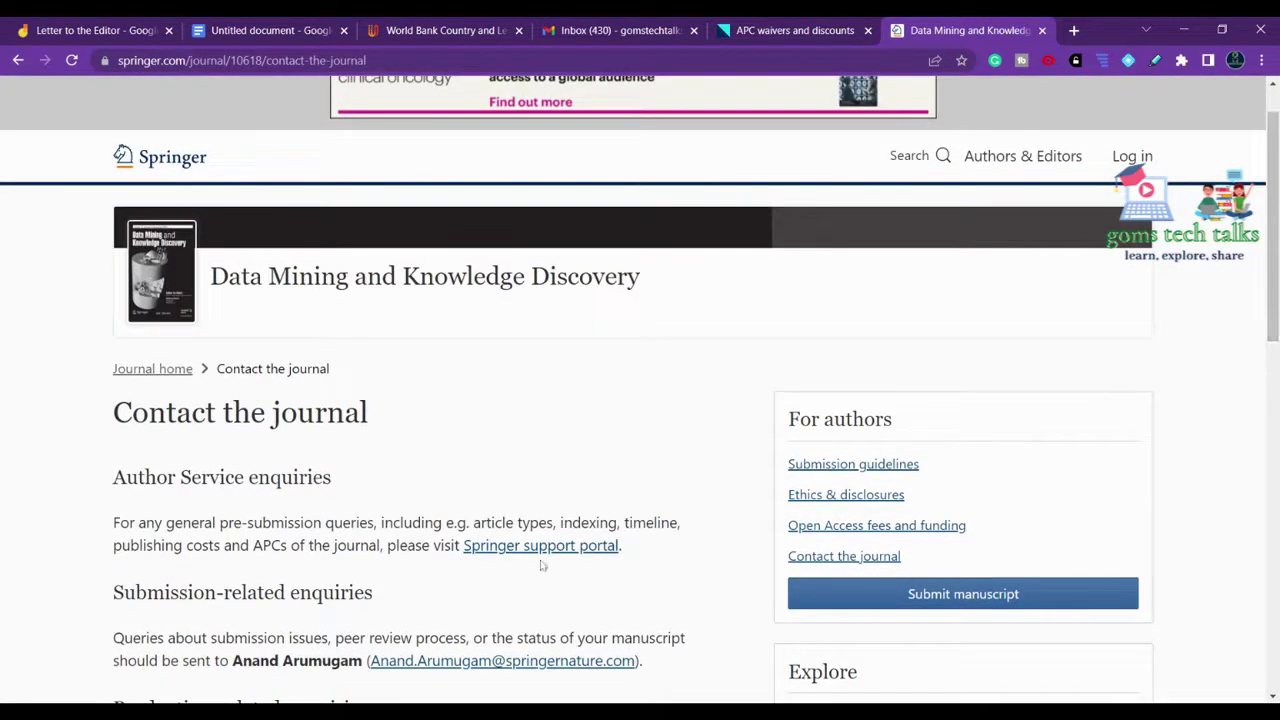
pyautogui.click(530, 553)
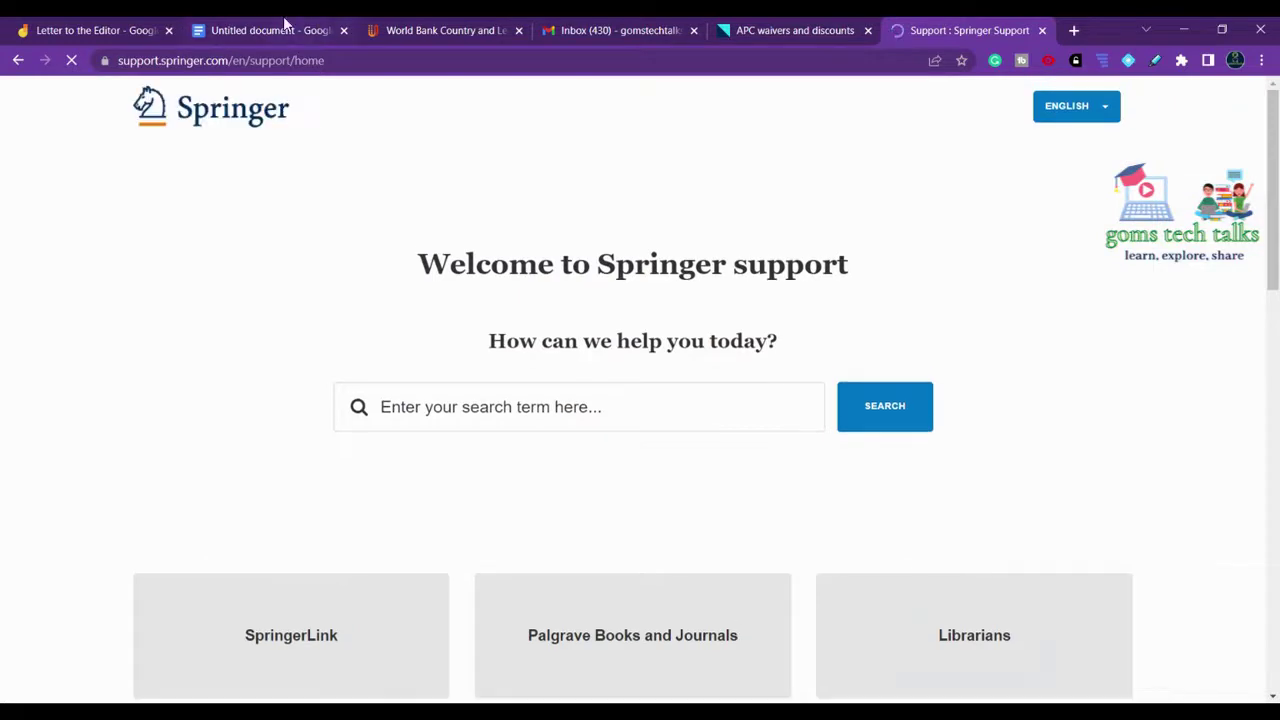
# Step: Return to the letter document and highlight the editor name placeholder in the salutation
pyautogui.click(285, 22)
pyautogui.click(388, 309)
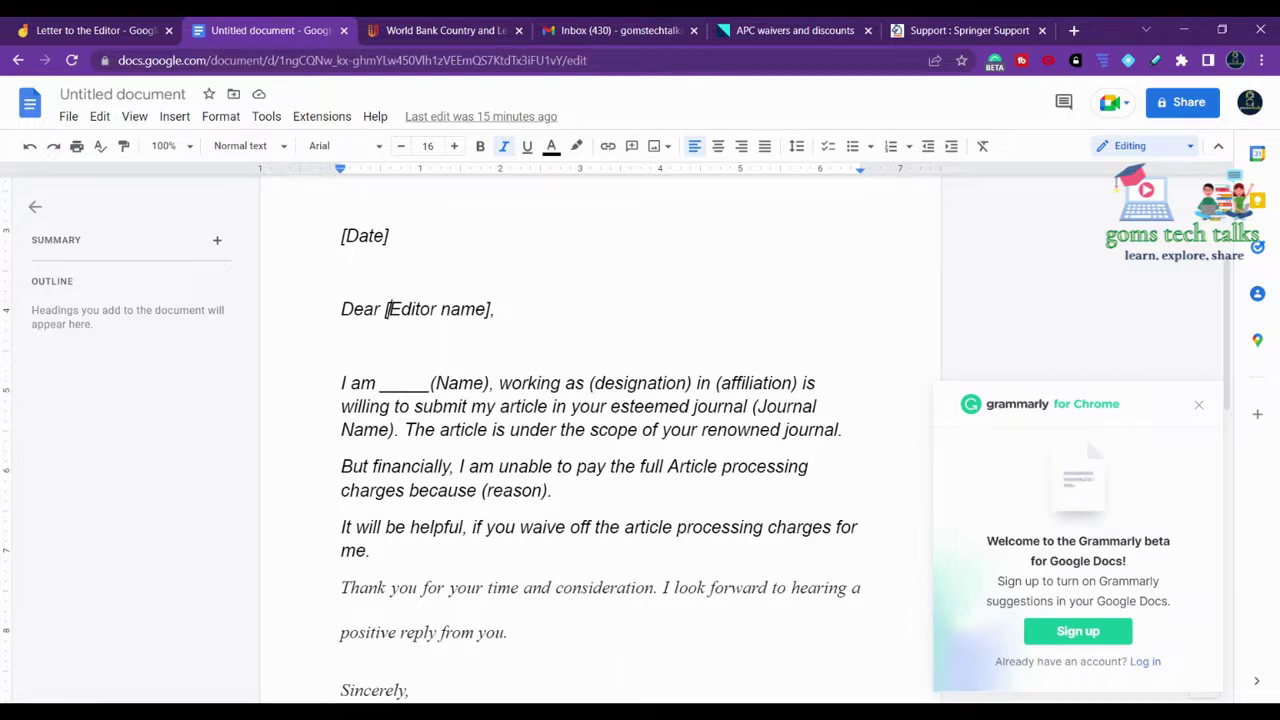
pyautogui.moveTo(388, 309); pyautogui.dragTo(504, 312)
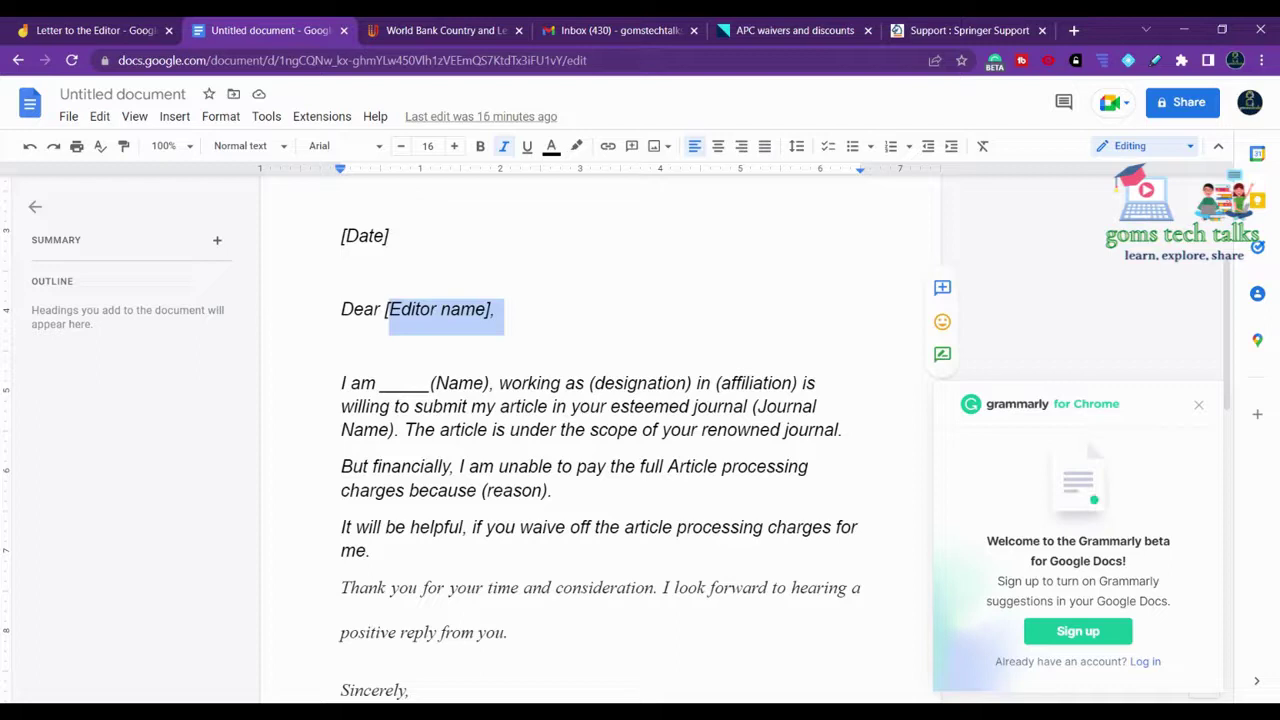
pyautogui.click(350, 352)
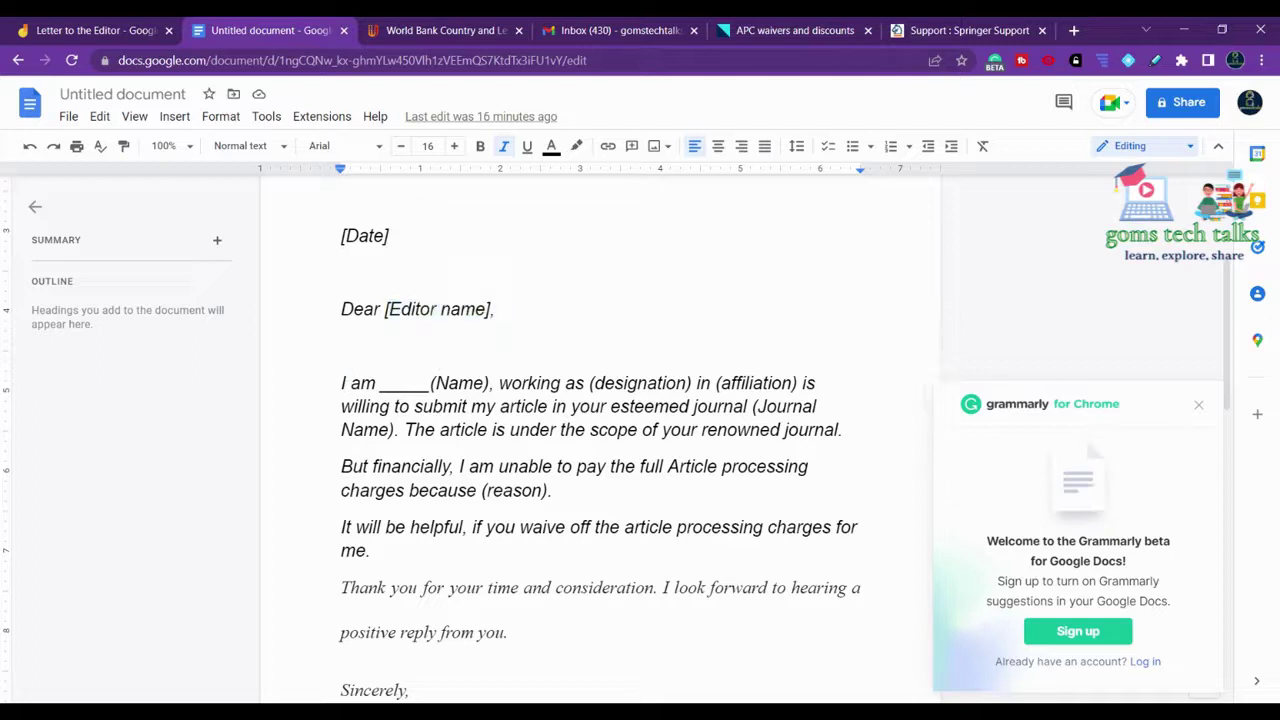
# Step: Highlight the name, designation, affiliation, esteemed journal and journal name wording in the letter's first paragraph
pyautogui.moveTo(376, 383); pyautogui.dragTo(490, 383)
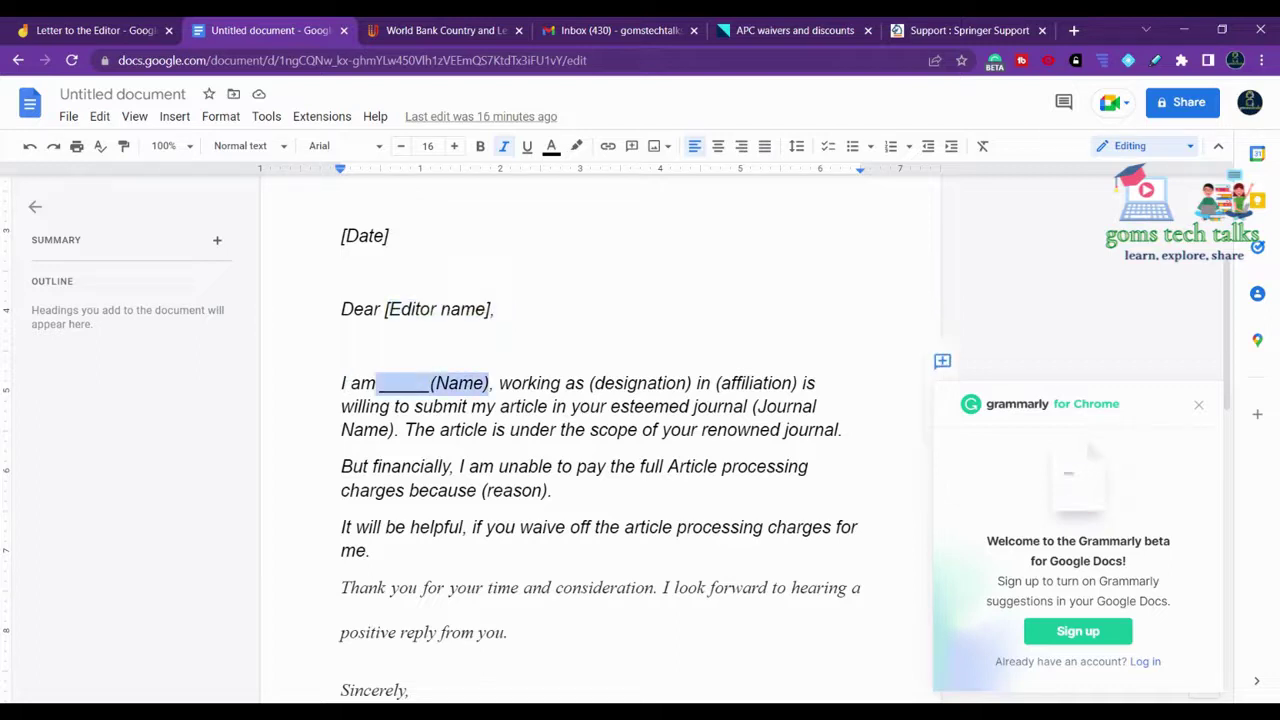
pyautogui.moveTo(589, 383); pyautogui.dragTo(689, 383)
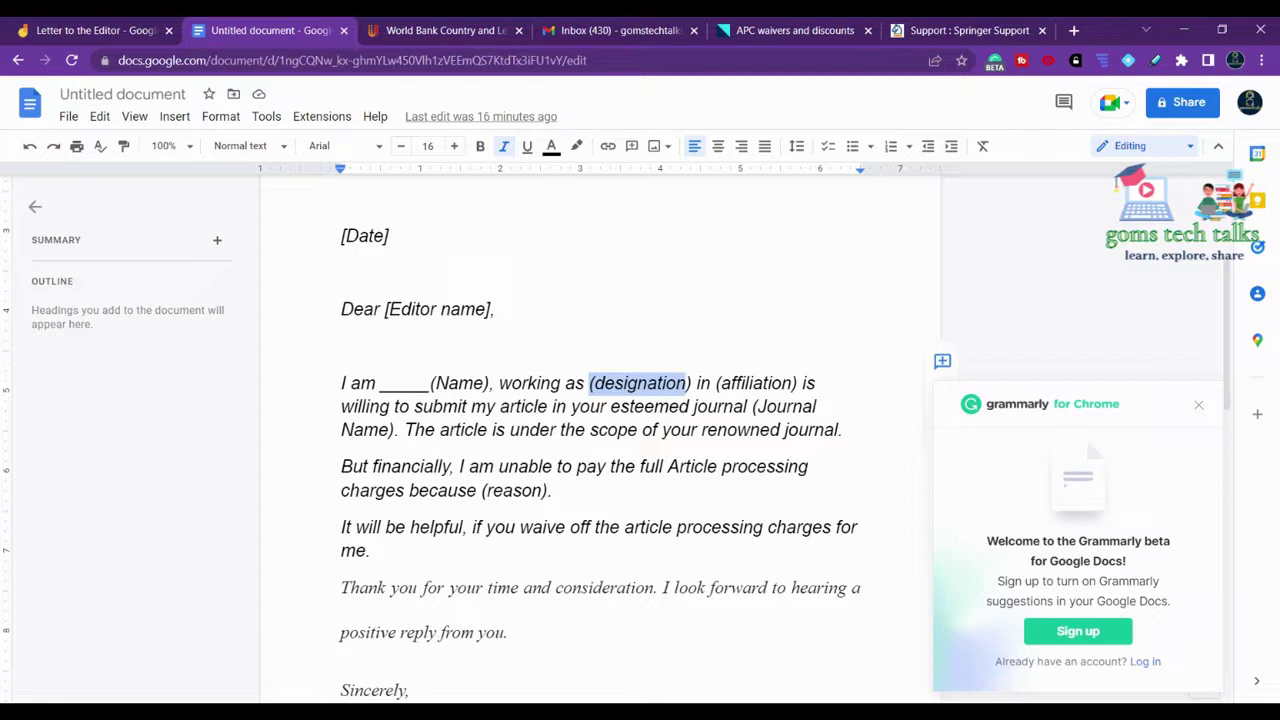
pyautogui.moveTo(715, 383); pyautogui.dragTo(782, 383)
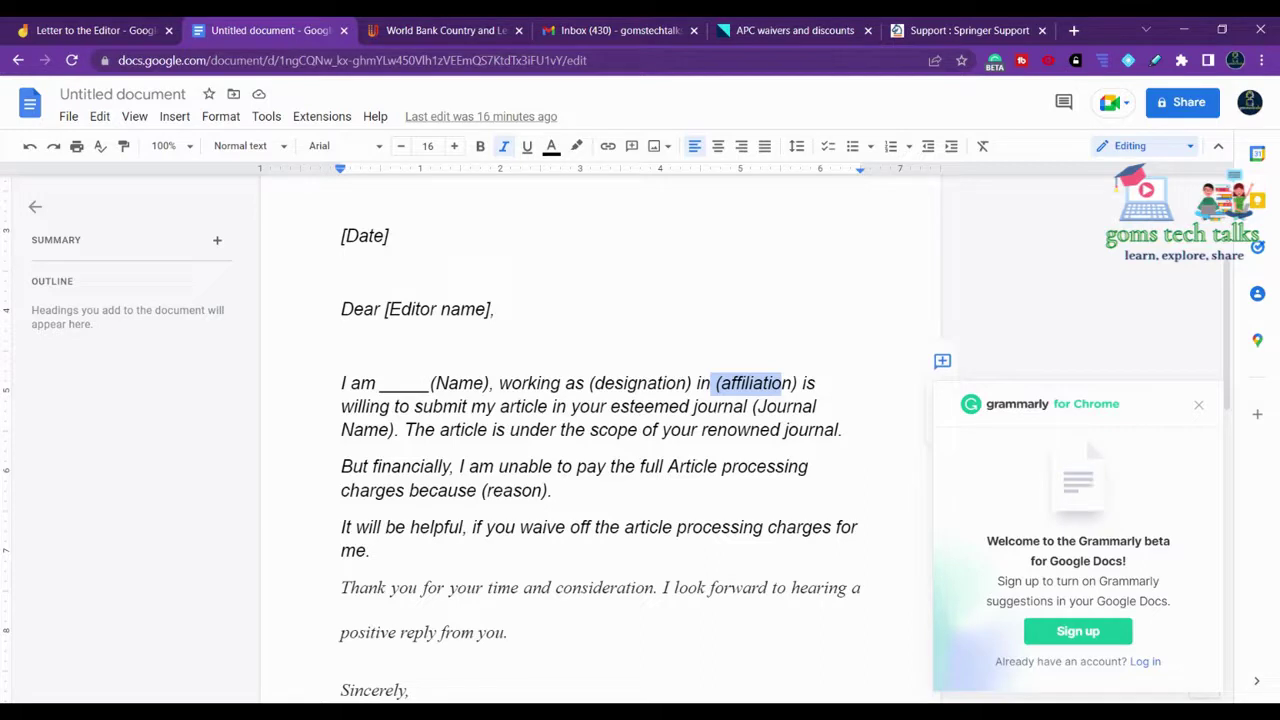
pyautogui.moveTo(620, 406); pyautogui.dragTo(747, 406)
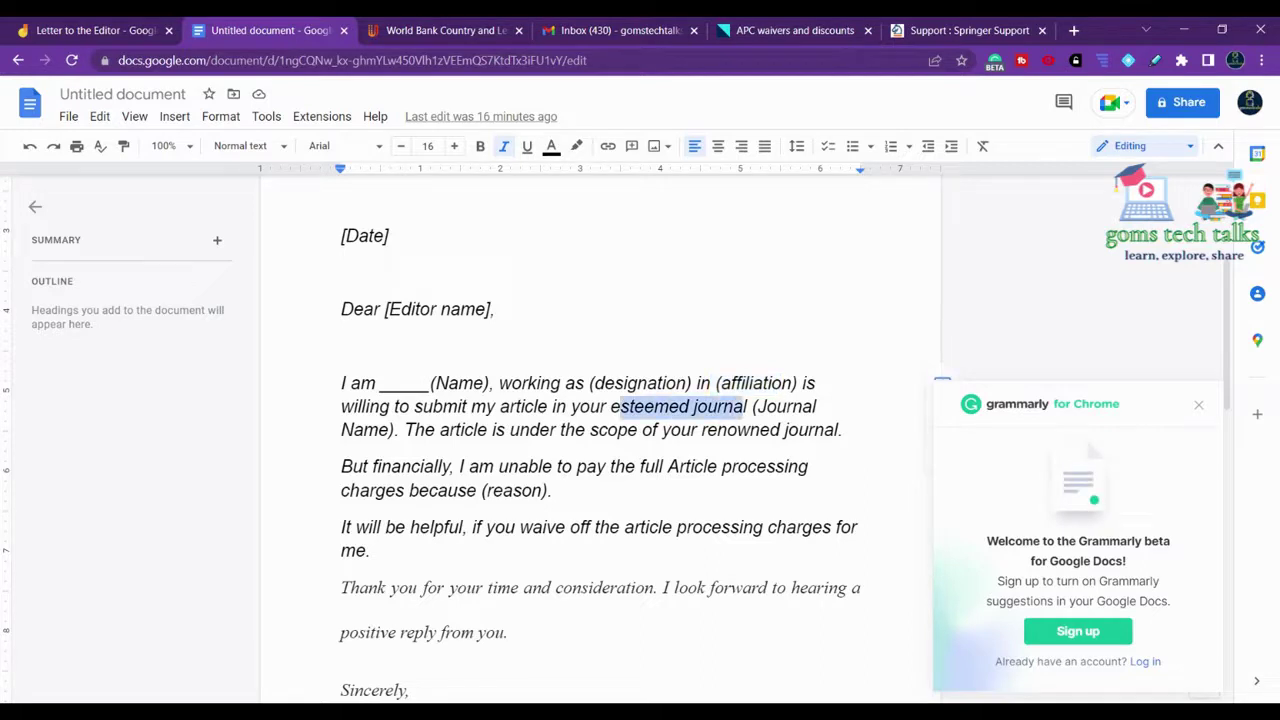
pyautogui.moveTo(763, 406); pyautogui.dragTo(389, 429)
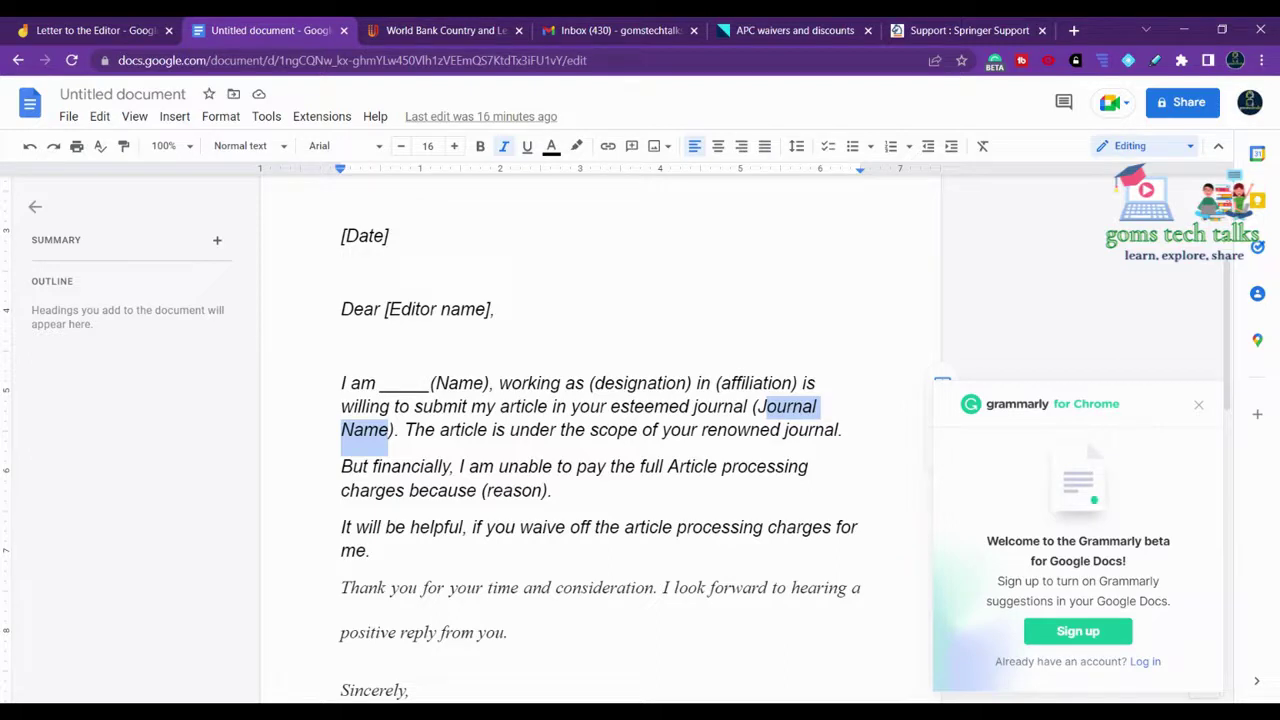
# Step: Replace "The" with "My" at the start of the sentence about the article being under the journal's scope
pyautogui.moveTo(432, 430); pyautogui.dragTo(405, 430)
pyautogui.write('My')
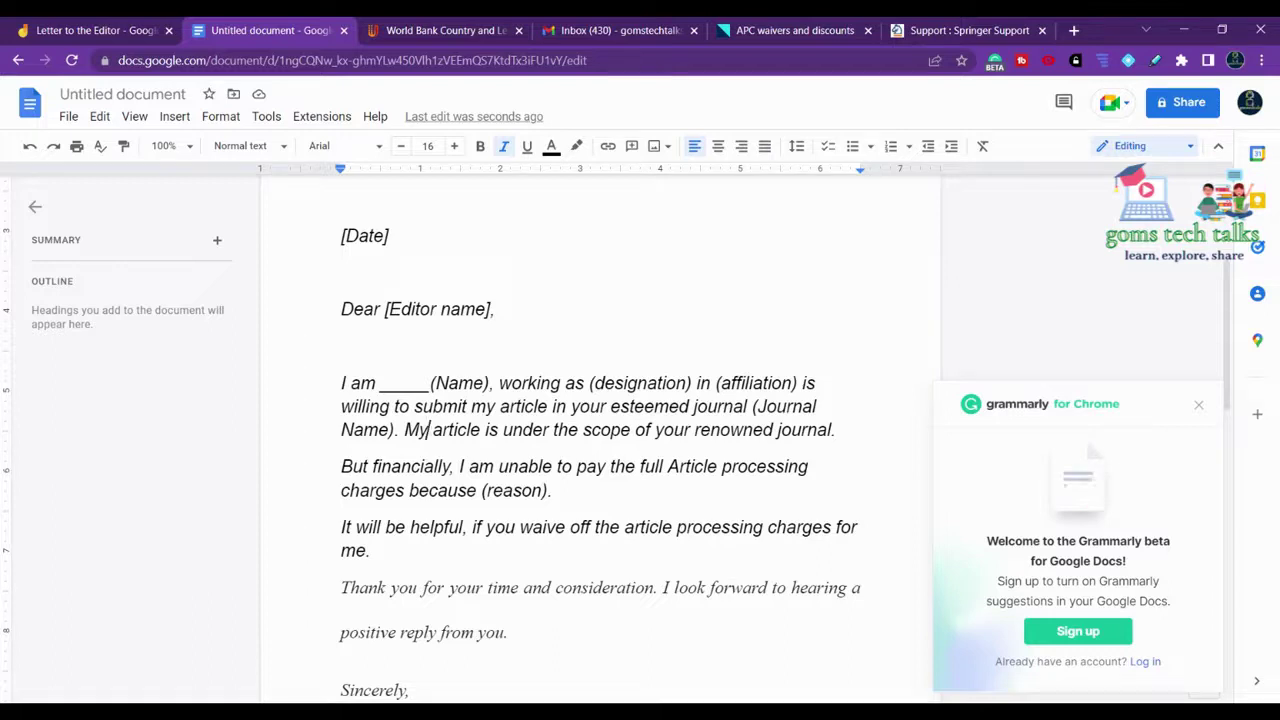
# Step: Highlight the reason placeholder, check the BMC waivers page and the World Bank country list, and return to the letter
pyautogui.moveTo(486, 490); pyautogui.dragTo(547, 492)
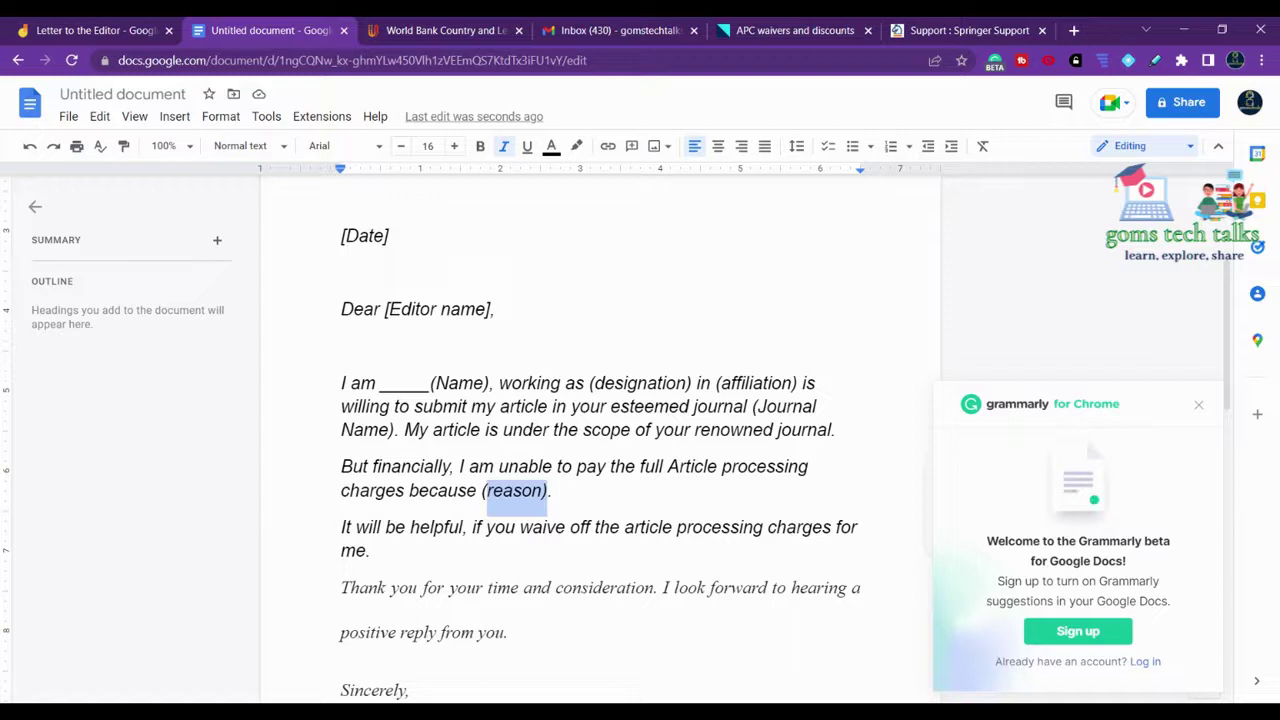
pyautogui.click(759, 31)
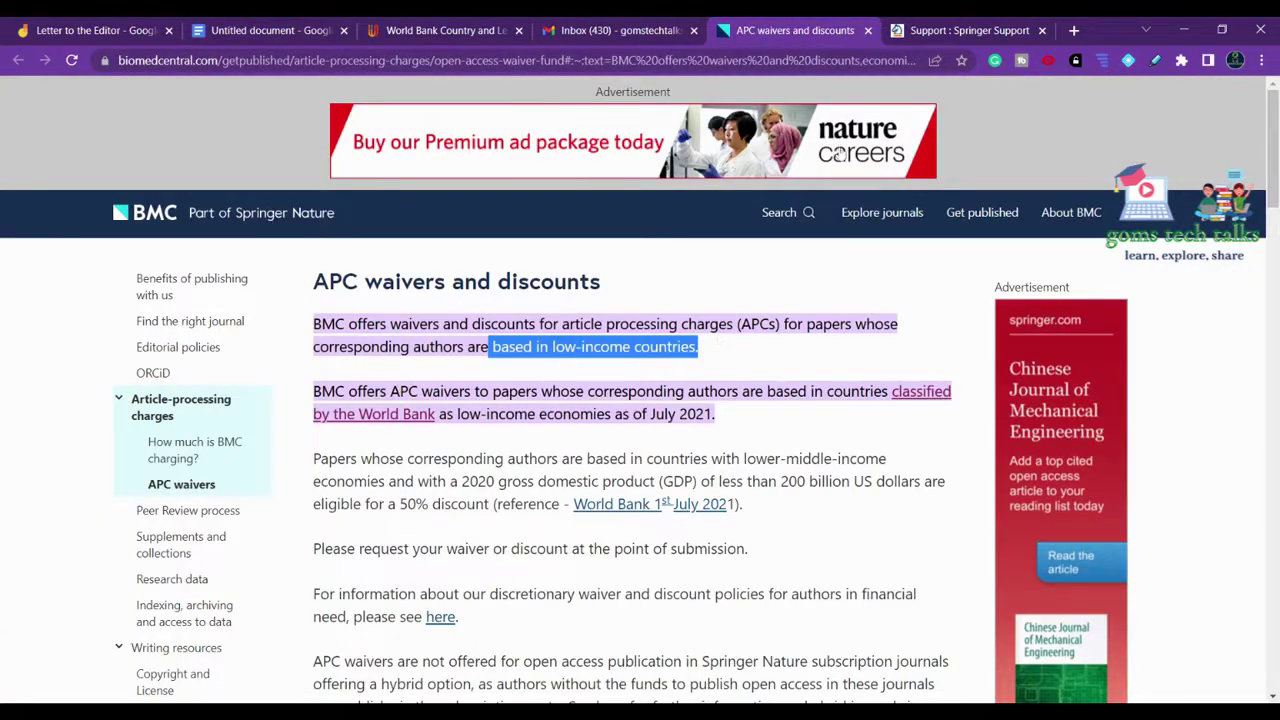
pyautogui.click(605, 28)
pyautogui.click(440, 28)
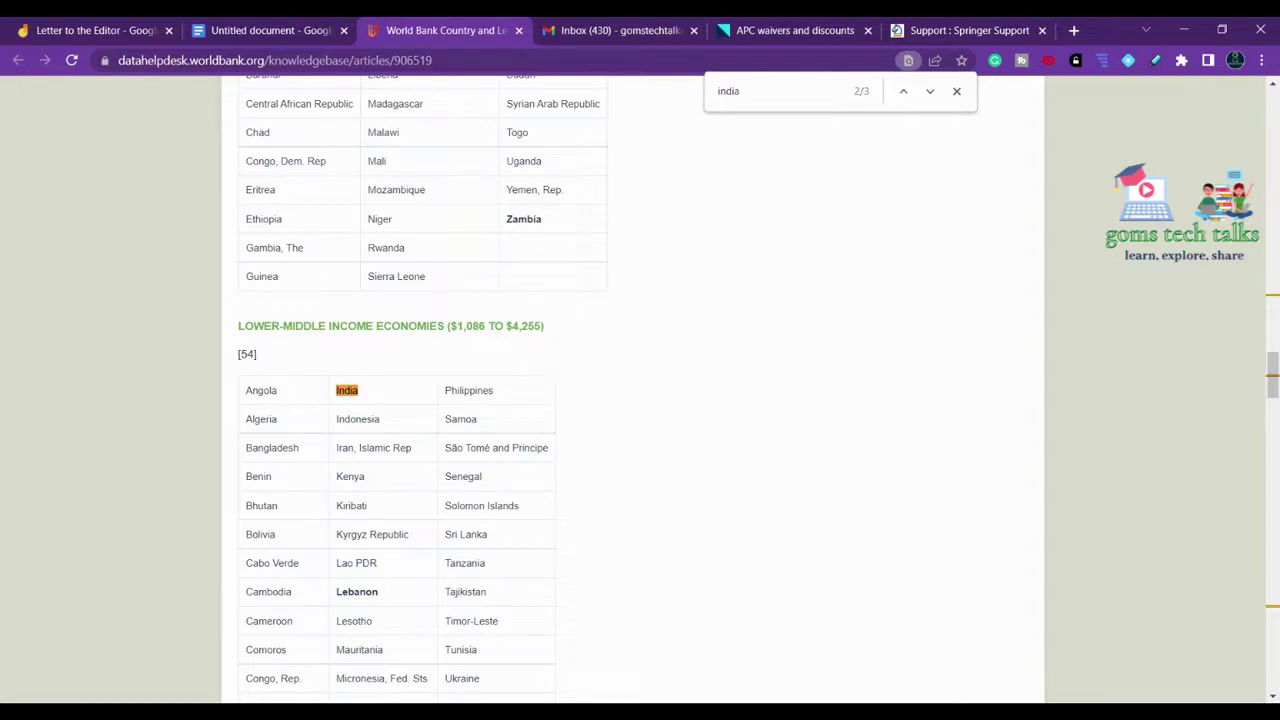
pyautogui.click(310, 28)
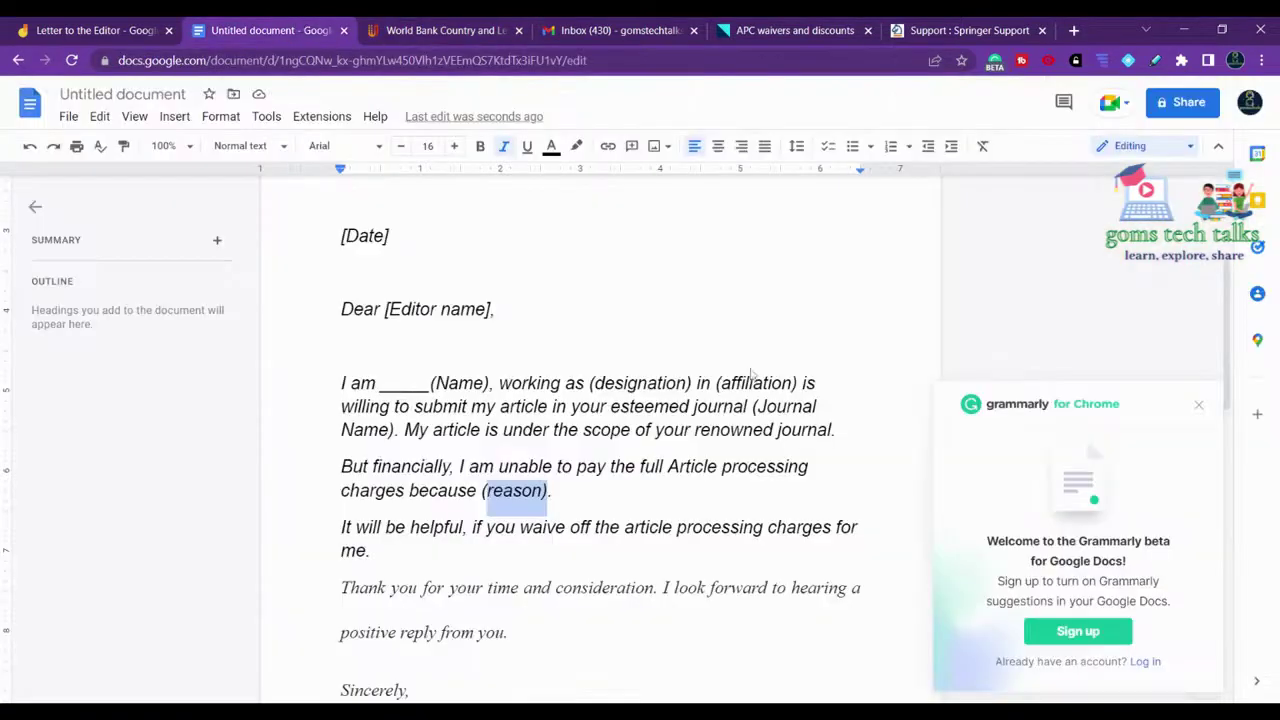
pyautogui.click(552, 490)
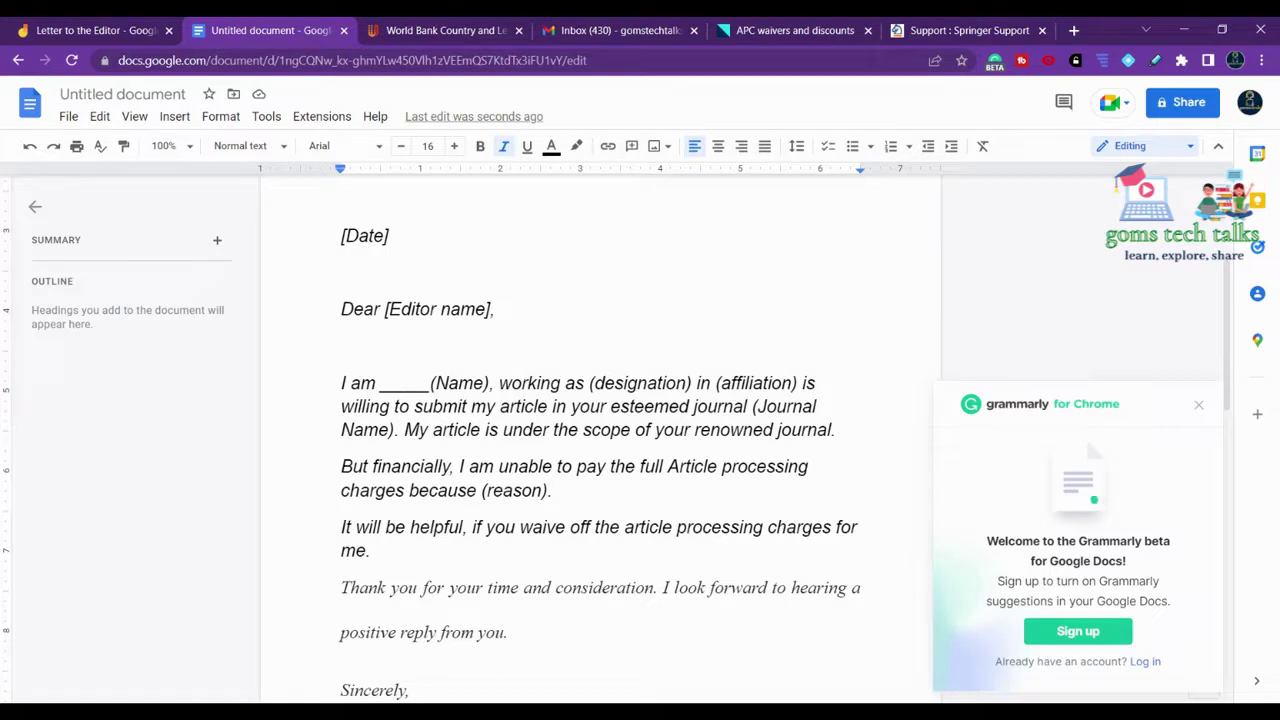
# Step: Below the waiver request, add "I will be spreading this kindness to my colleagues, where they will be ready to submit their articles in your esteemed journal."
pyautogui.click(1200, 408)
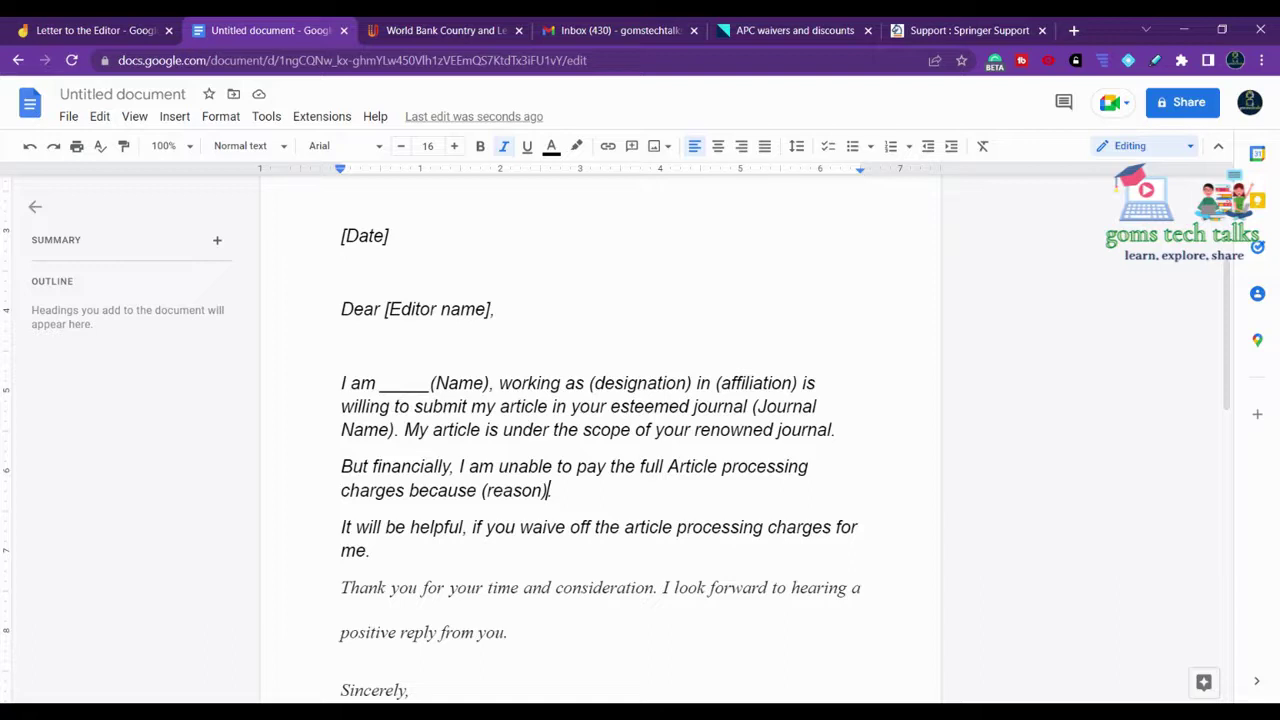
pyautogui.click(371, 550)
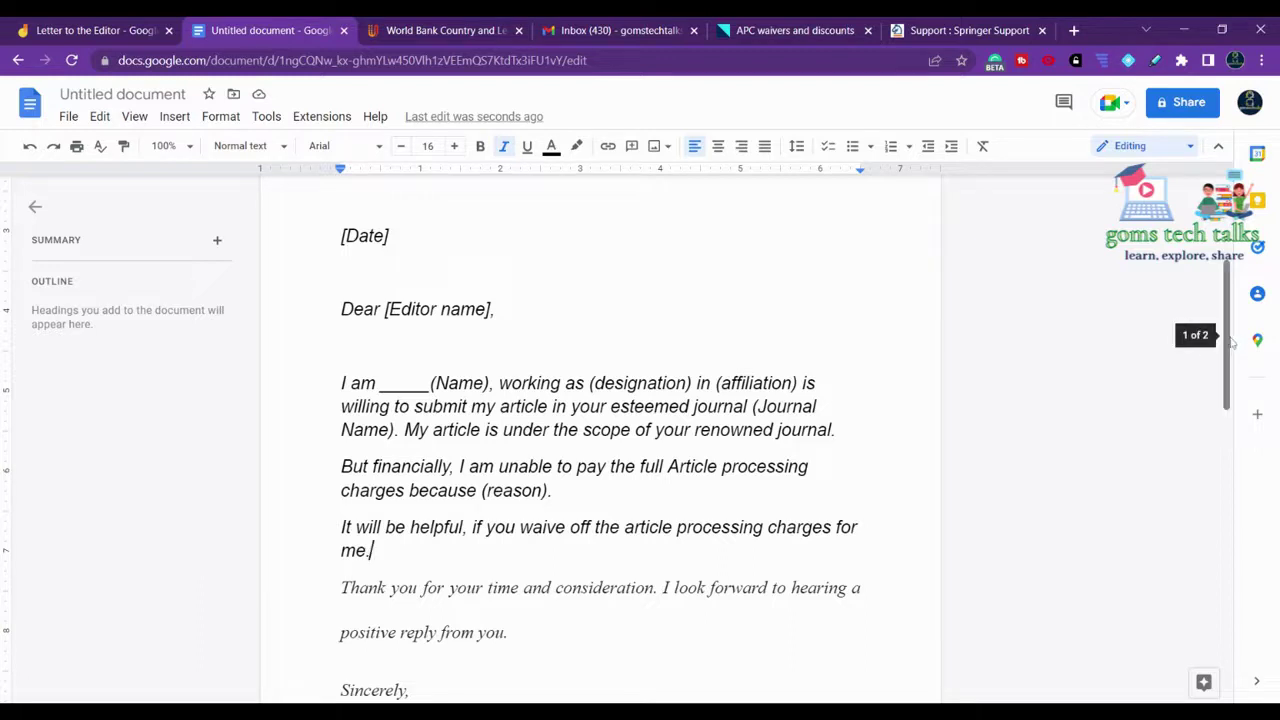
pyautogui.scroll(-2, 1232, 376)
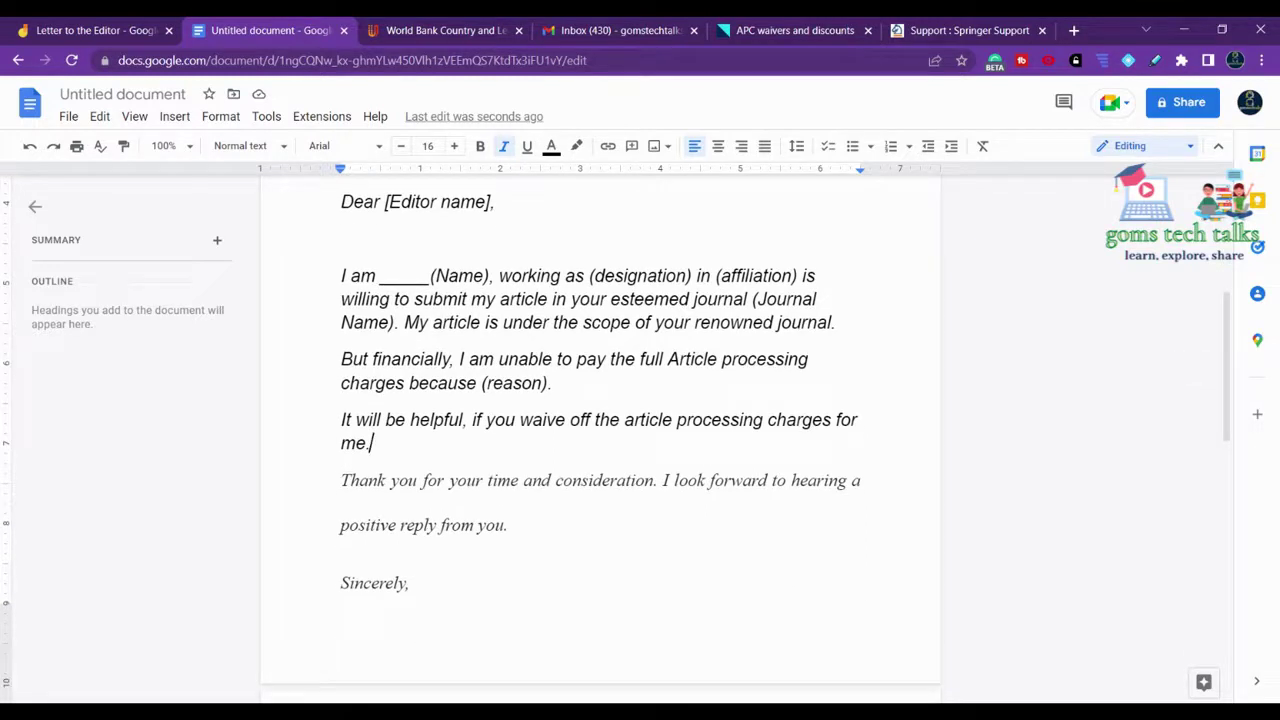
pyautogui.press('Return')
pyautogui.write('I will be')
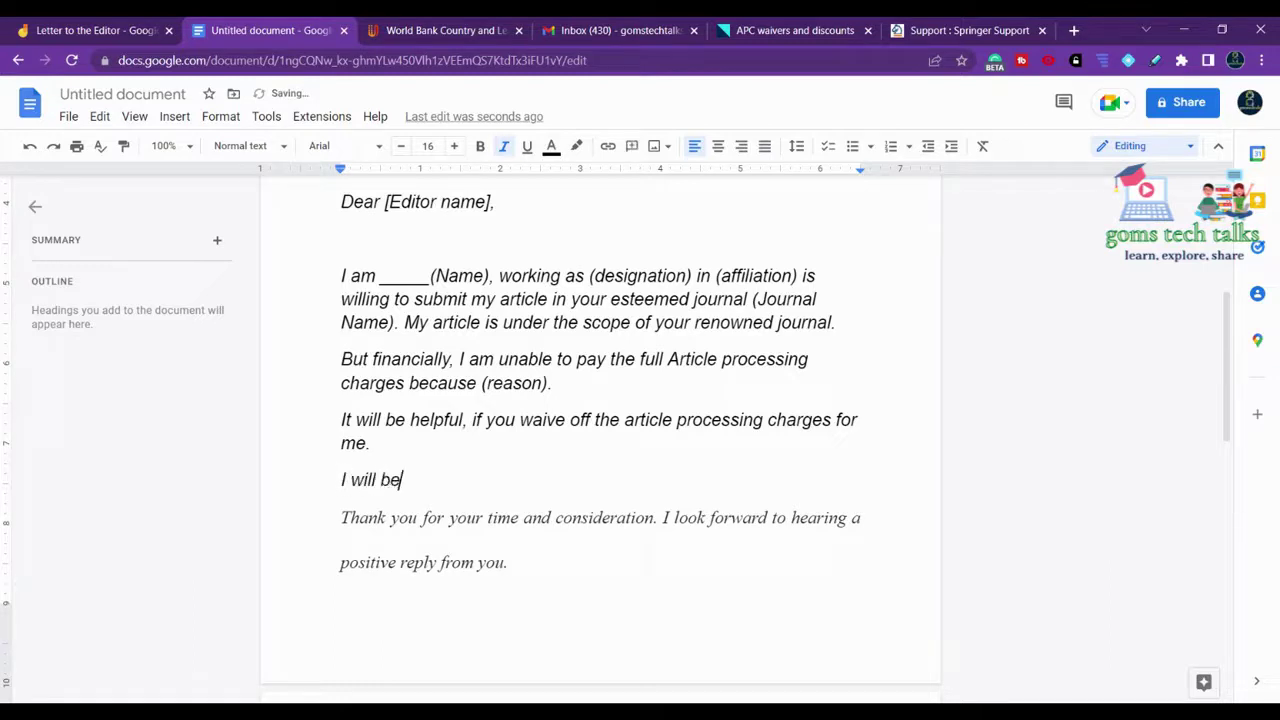
pyautogui.write(' a')
pyautogui.press('BackSpace')
pyautogui.write('spreading th')
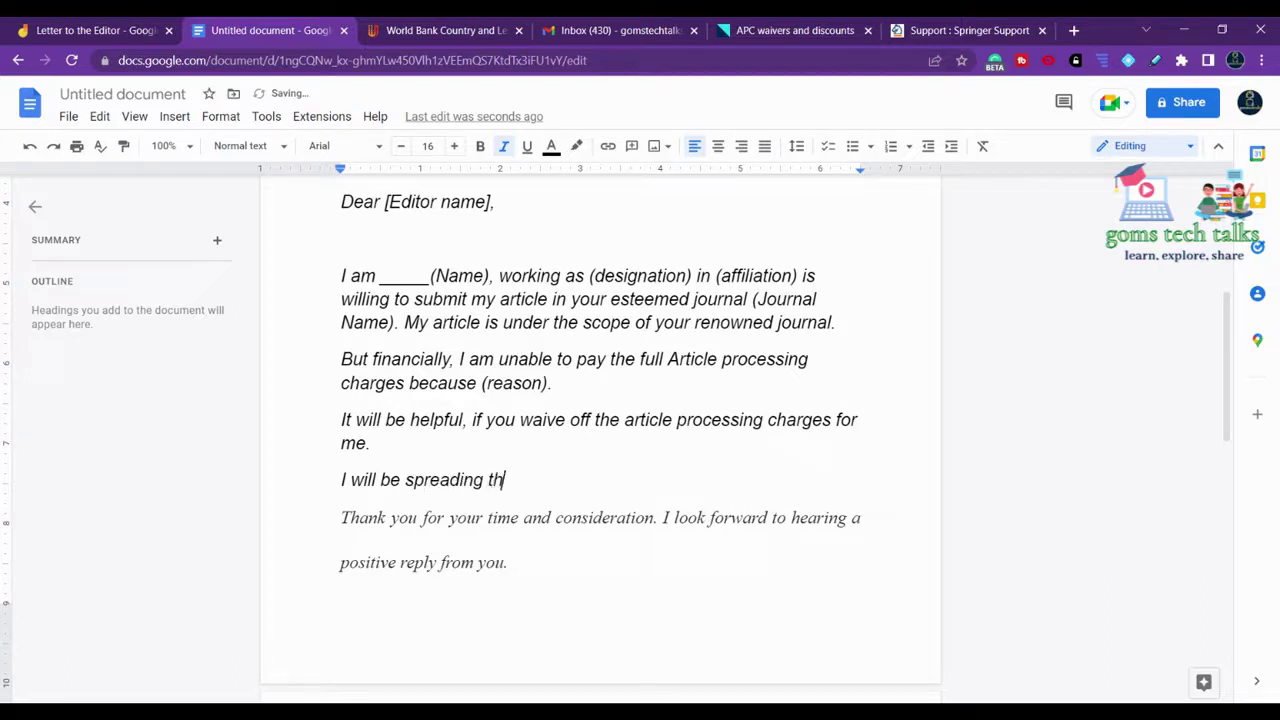
pyautogui.write('is kindness to my colle')
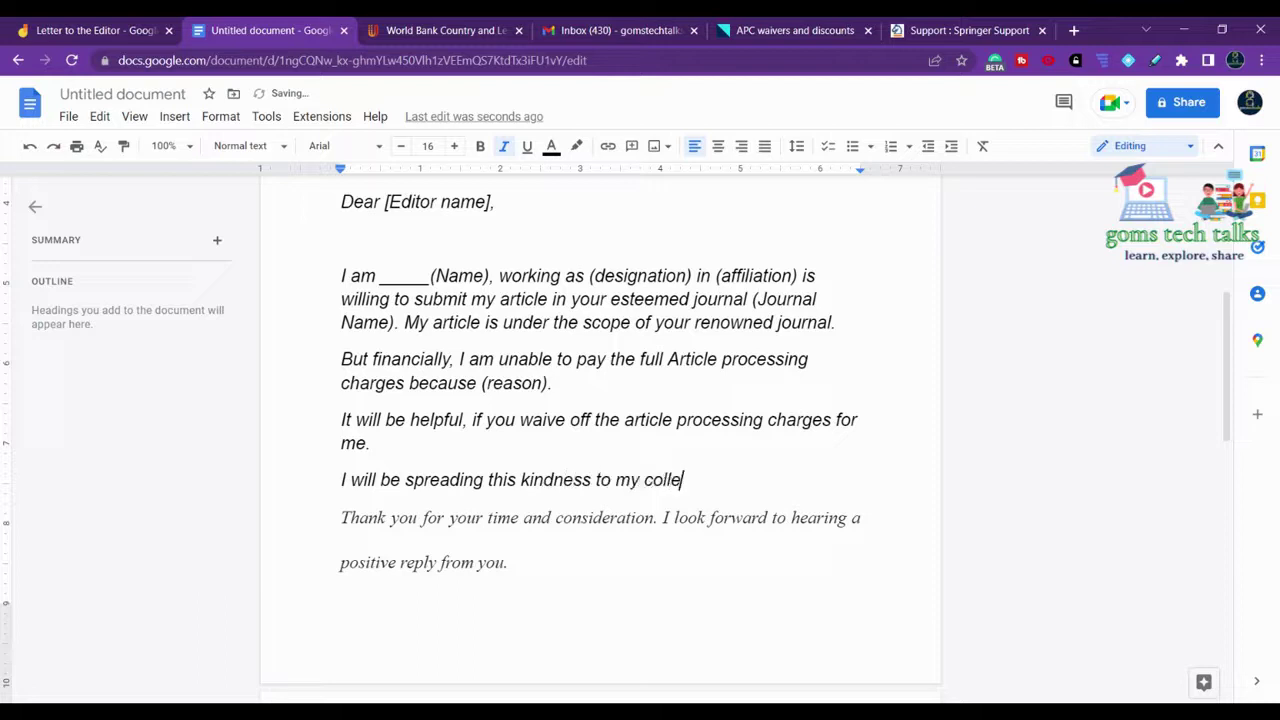
pyautogui.write('gues')
pyautogui.press('BackSpace')
pyautogui.write('s, whe')
pyautogui.write('re they')
pyautogui.write(' will be rea')
pyautogui.write('dy')
pyautogui.write(' to submit ')
pyautogui.write('their article')
pyautogui.write('s in your e')
pyautogui.write('steemed ')
pyautogui.write('journal.')
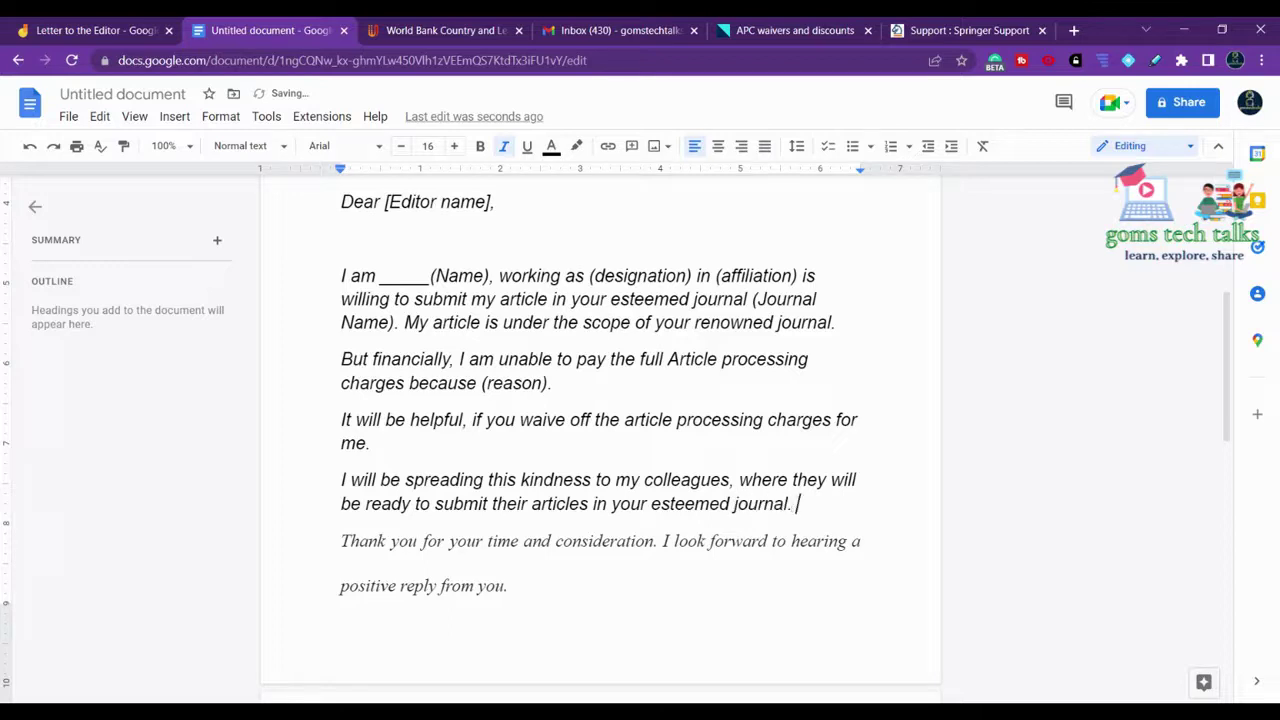
# Step: Delete the added sentence about spreading the kindness to colleagues from the letter
pyautogui.moveTo(798, 503); pyautogui.dragTo(341, 480)
pyautogui.press('BackSpace')
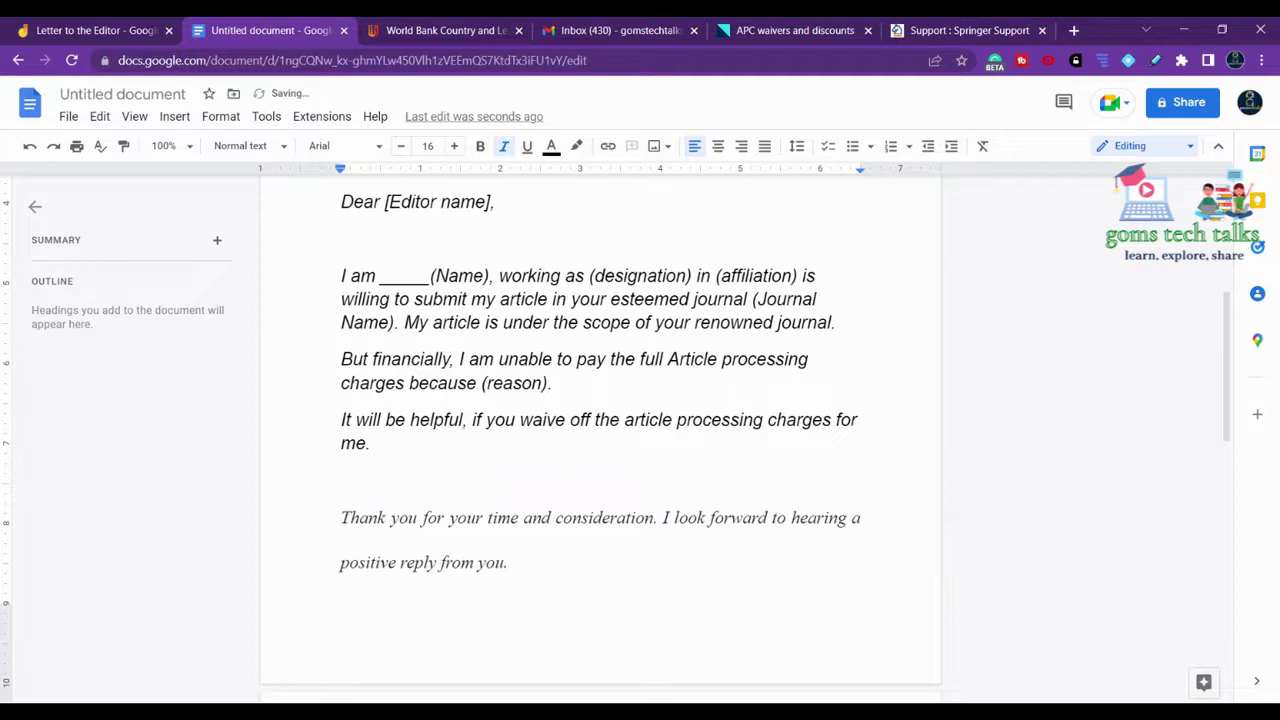
# Step: Highlight the letter's three body paragraphs and mark the Polite and Structured notes on the Letter/Email to the editor frame in Jamboard
pyautogui.moveTo(341, 276); pyautogui.dragTo(380, 462)
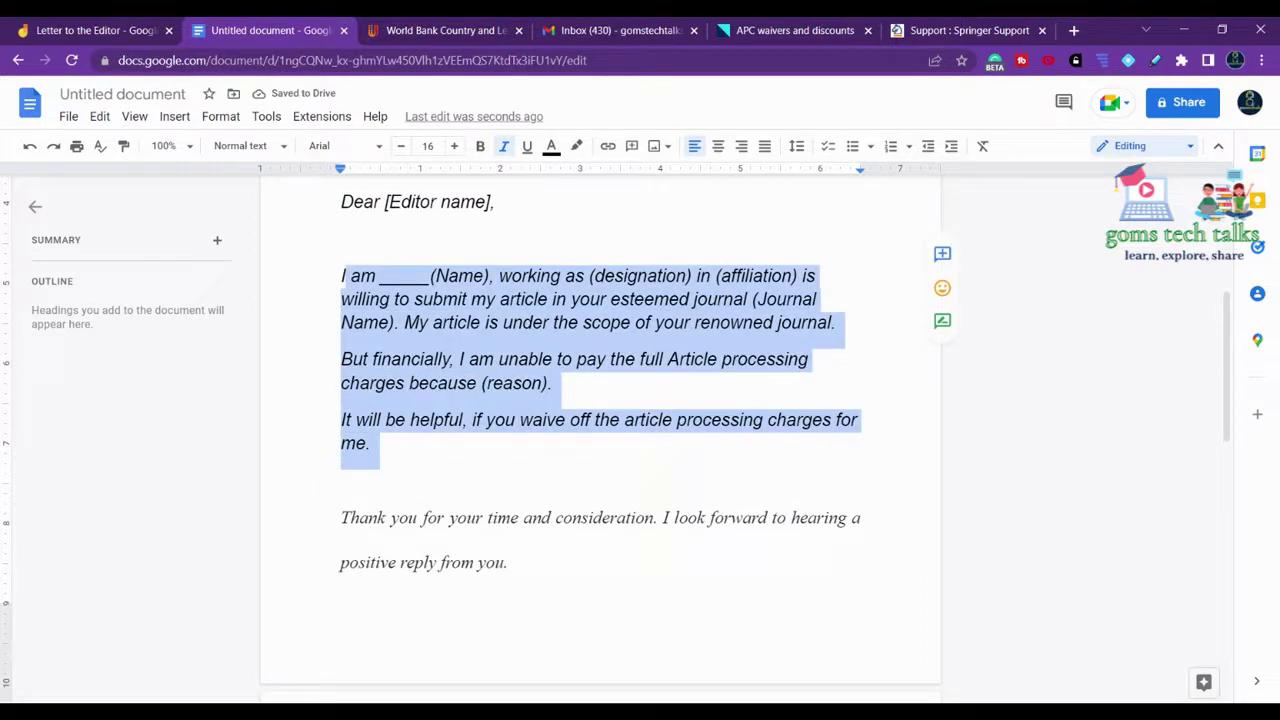
pyautogui.click(48, 32)
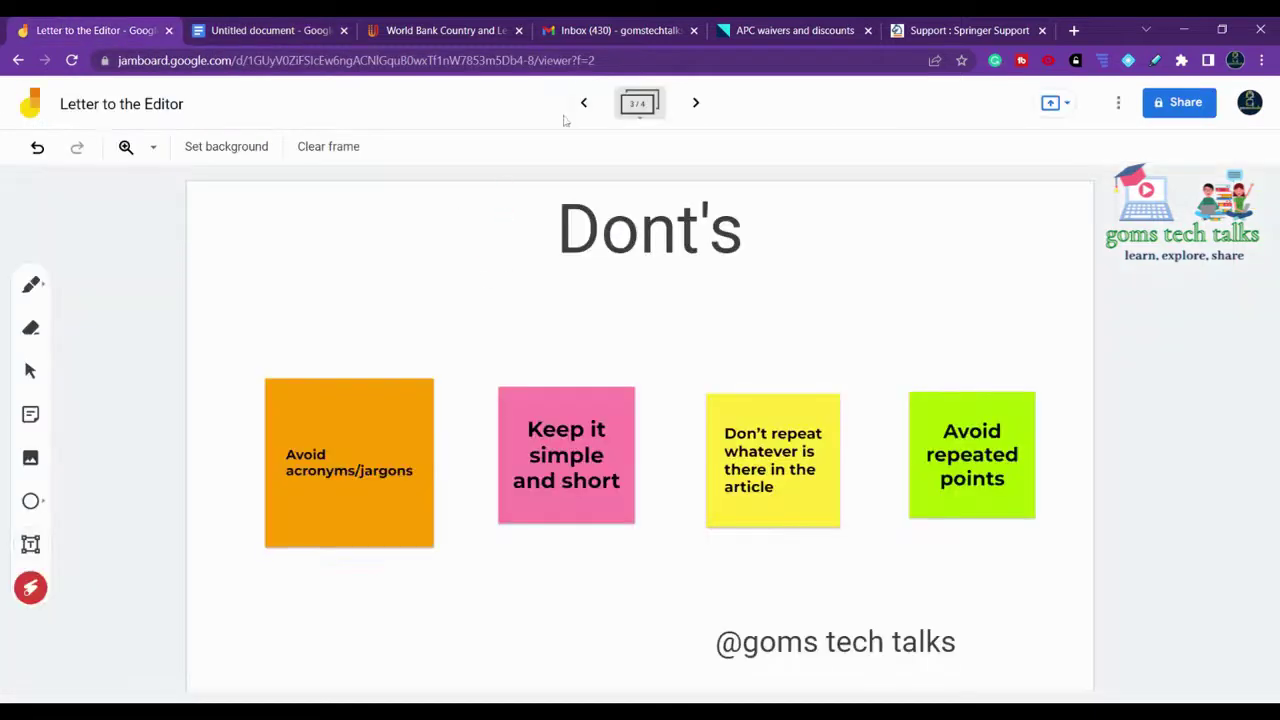
pyautogui.click(583, 102)
pyautogui.moveTo(301, 353); pyautogui.dragTo(385, 354)
pyautogui.moveTo(500, 366); pyautogui.dragTo(562, 371)
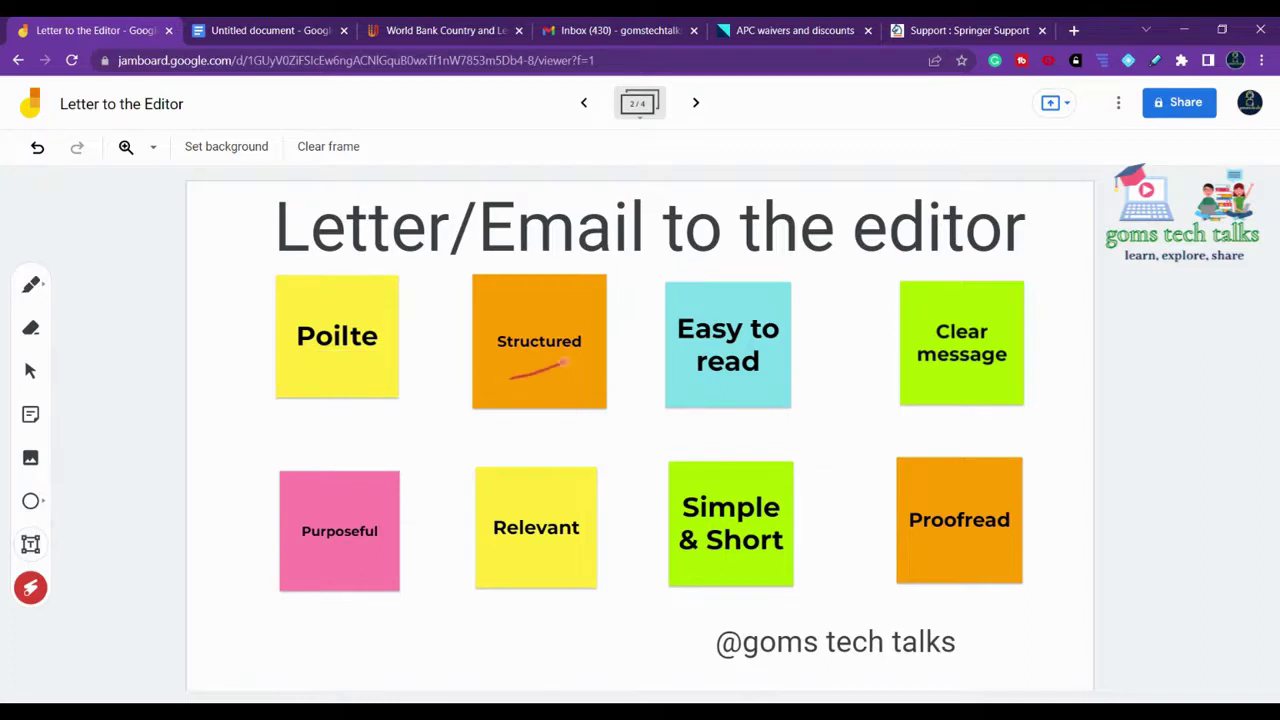
pyautogui.click(255, 30)
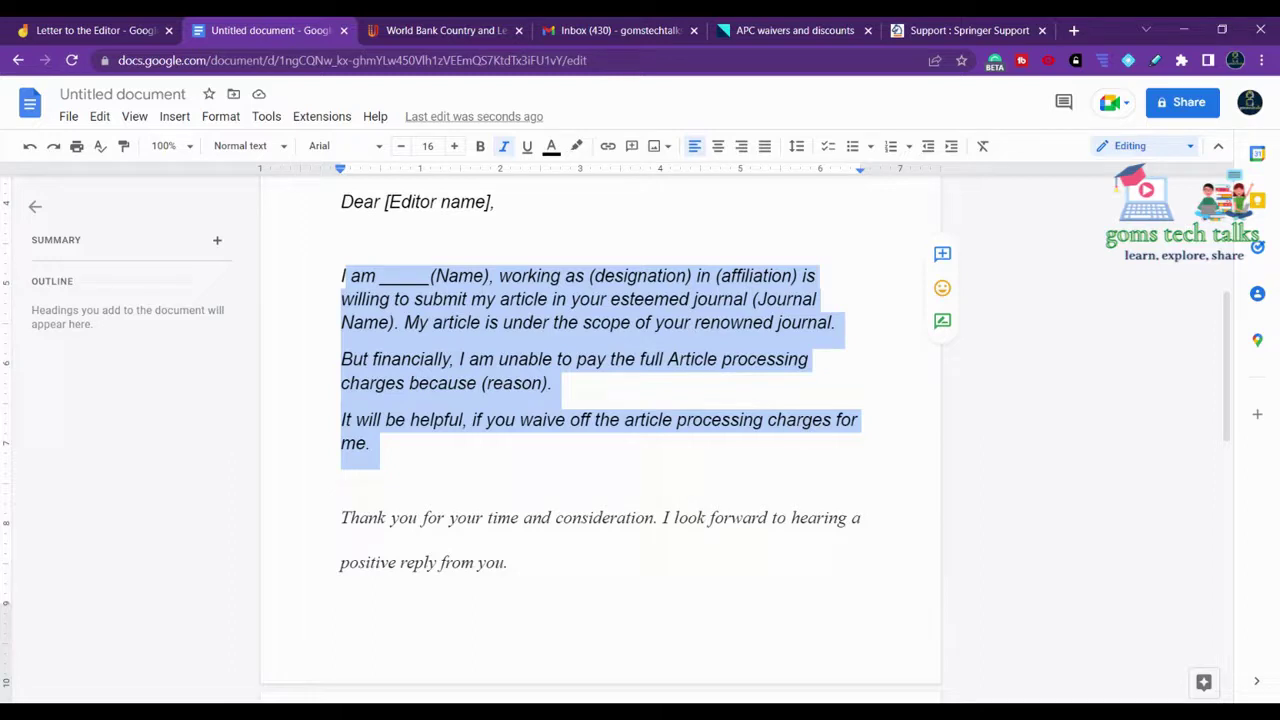
# Step: Mark the Simple & Short, Clear message and Relevant notes in Jamboard, and view the author details placeholder at the letter's end
pyautogui.hotkey('ctrl', 'shift', 'Tab')
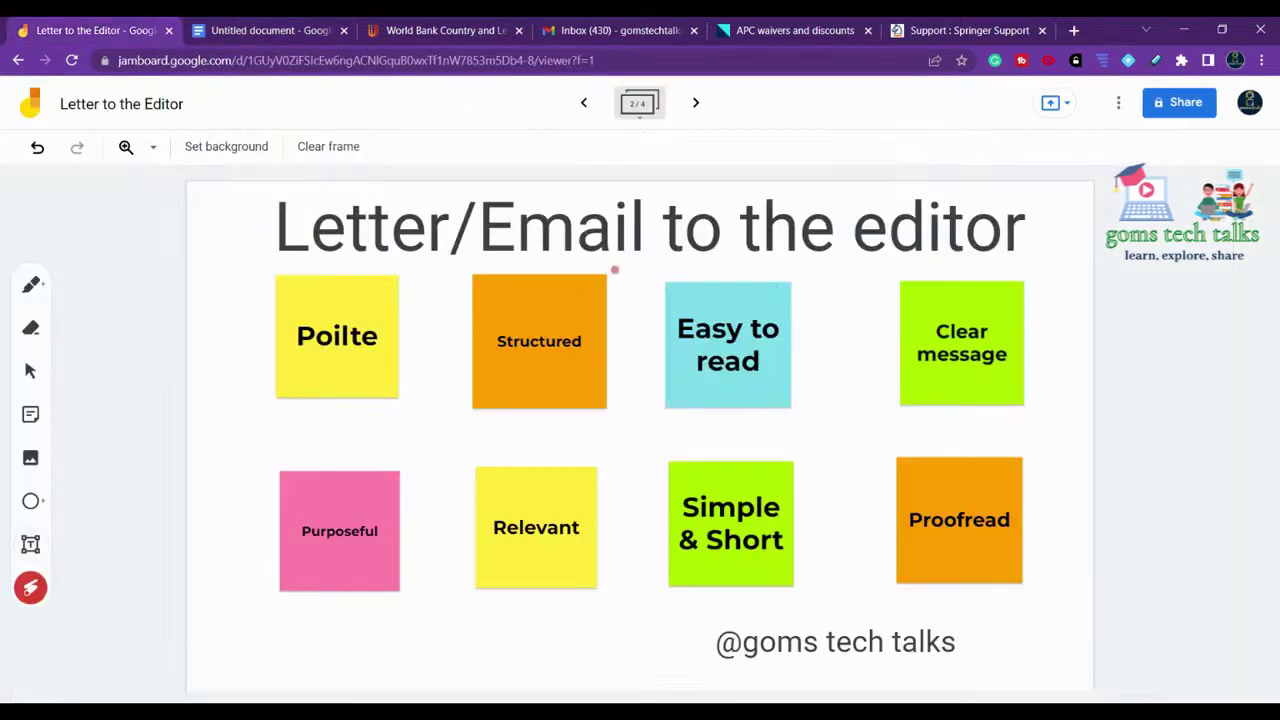
pyautogui.moveTo(719, 561); pyautogui.dragTo(848, 508)
pyautogui.moveTo(1000, 376); pyautogui.dragTo(1078, 296)
pyautogui.moveTo(521, 568); pyautogui.dragTo(731, 446)
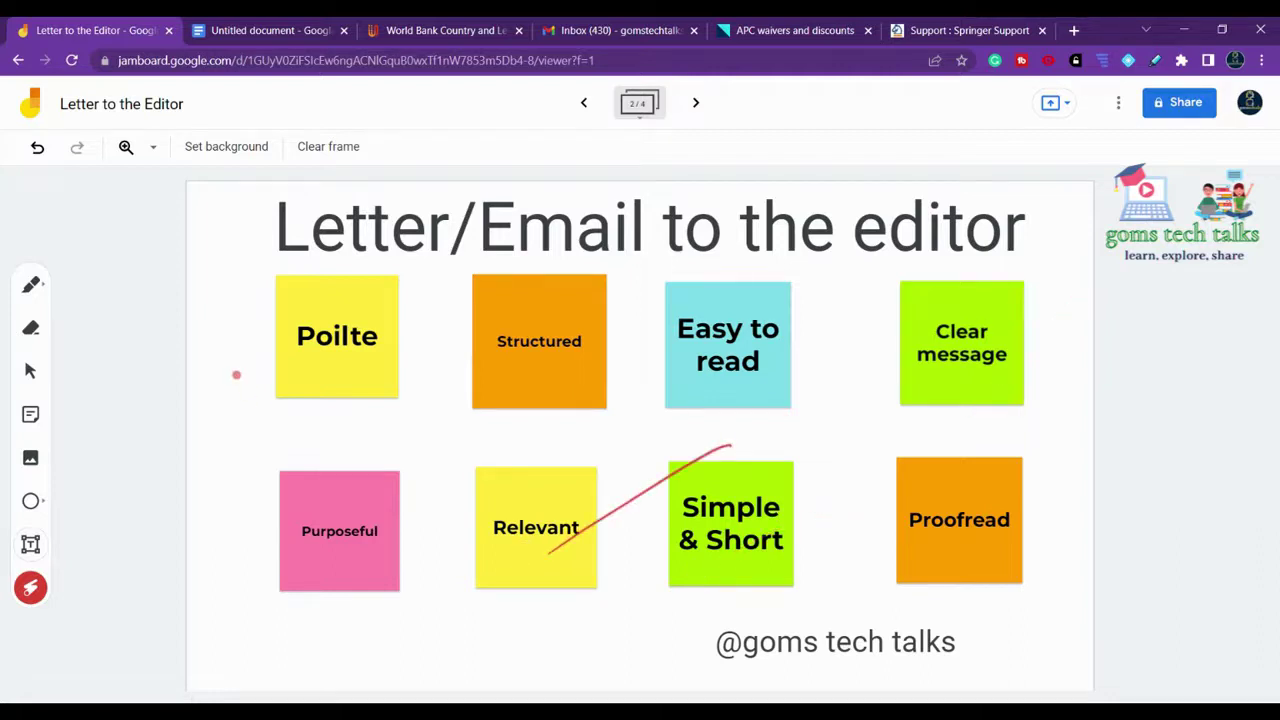
pyautogui.click(305, 22)
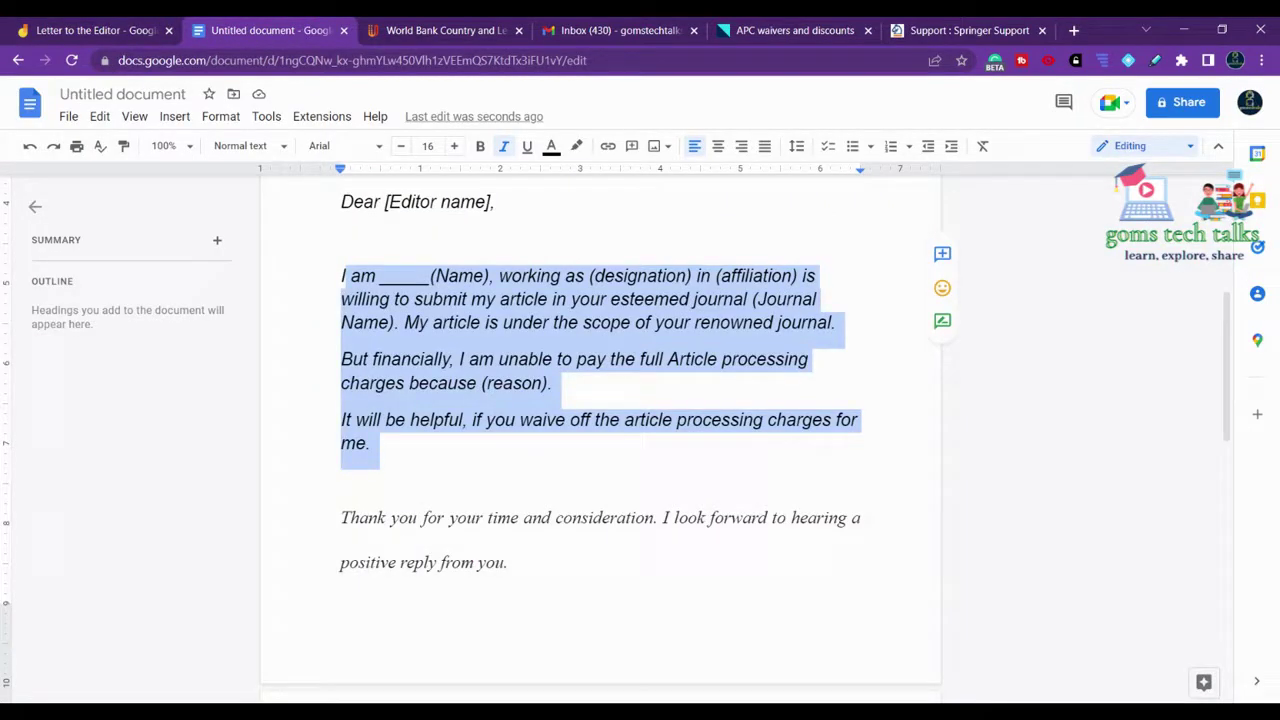
pyautogui.moveTo(1238, 372); pyautogui.dragTo(1247, 526)
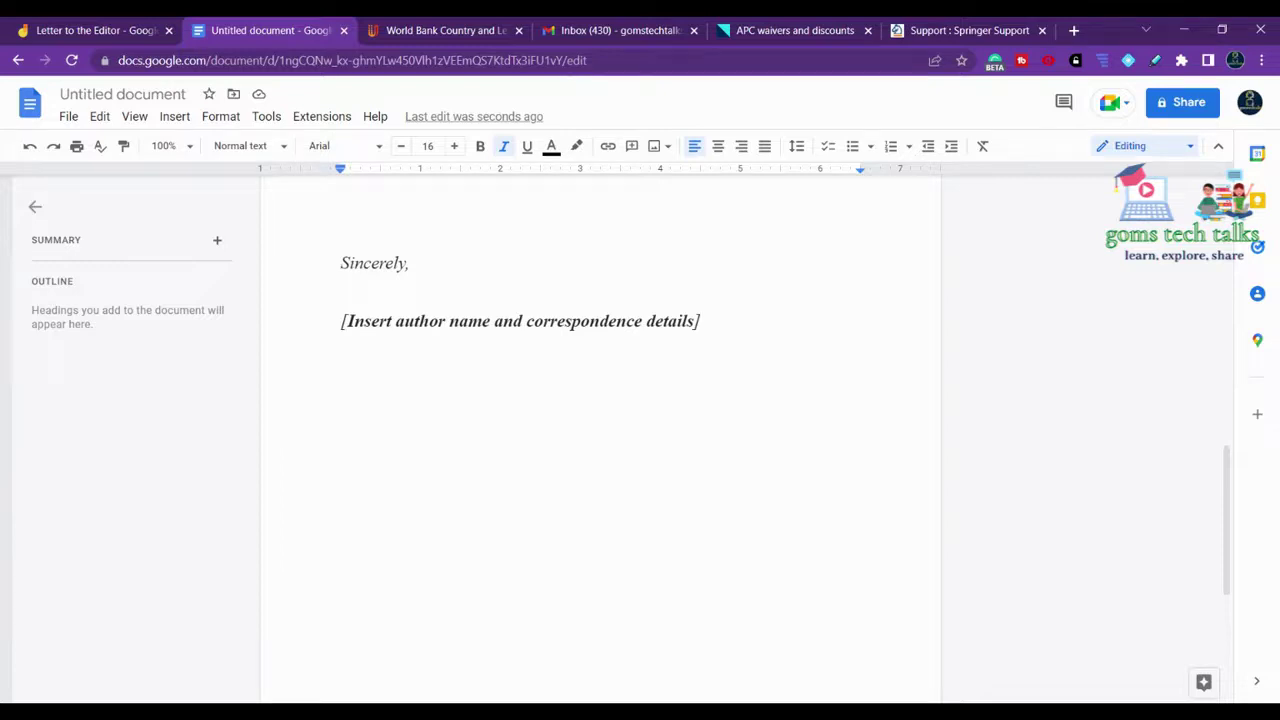
# Step: Copy the submission enquiries contact's e-mail from the Data Mining and Knowledge Discovery contact page and paste it as the Gmail draft's recipient
pyautogui.click(666, 24)
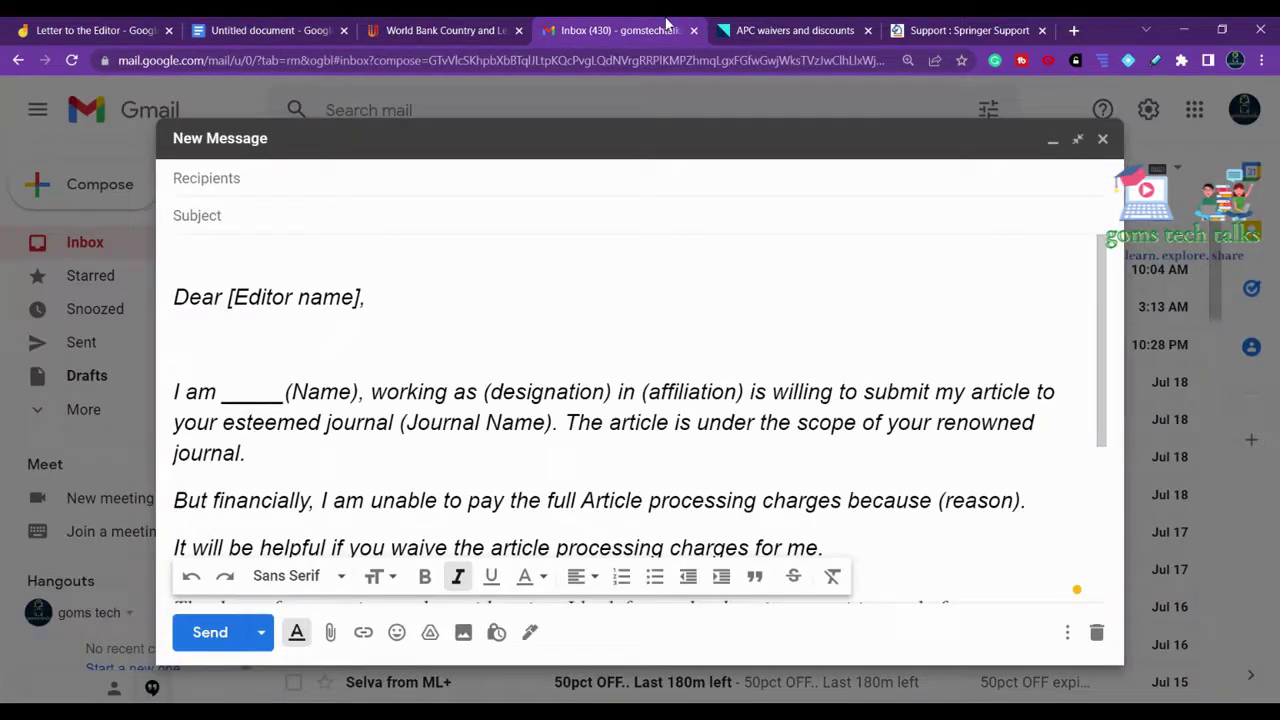
pyautogui.click(205, 178)
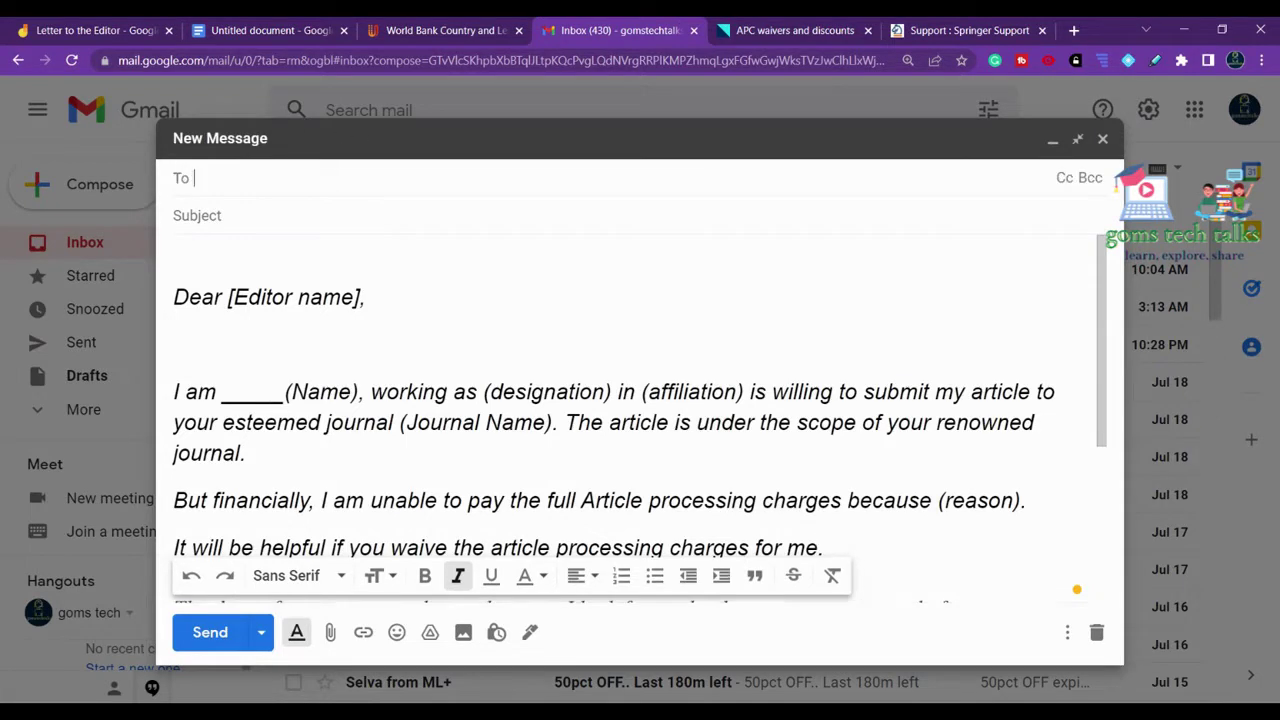
pyautogui.click(921, 30)
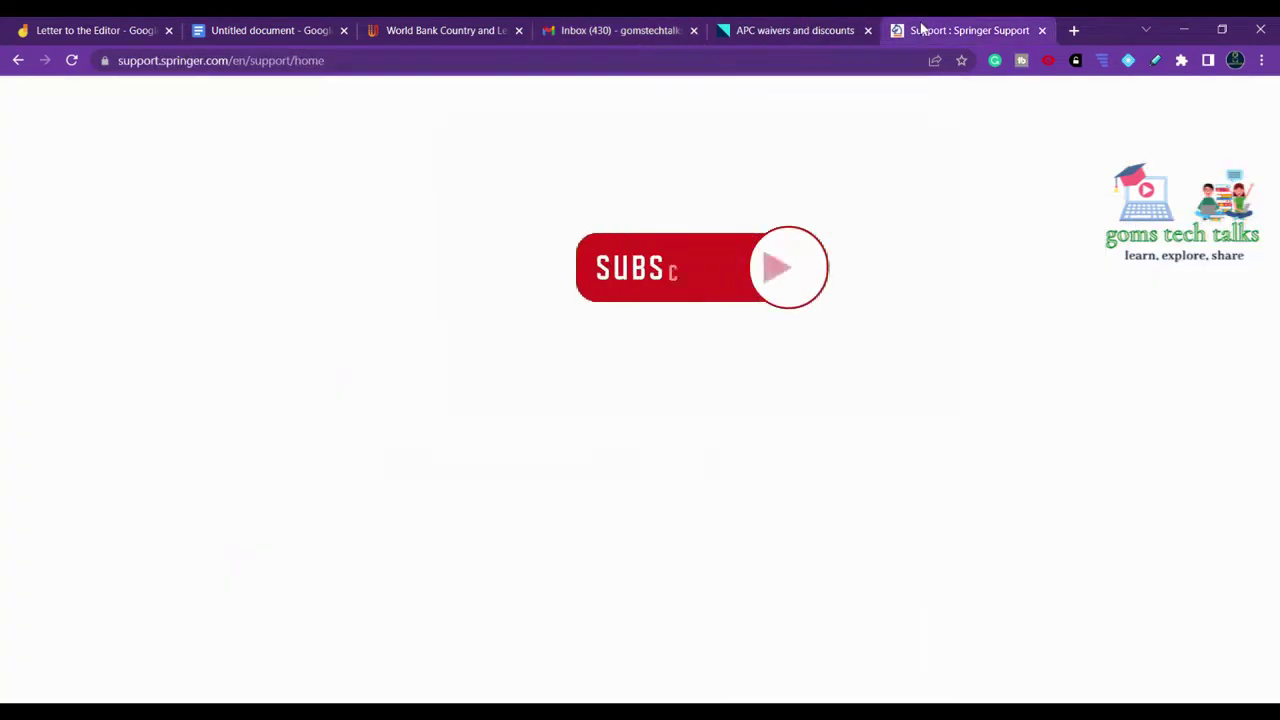
pyautogui.scroll(-3, 726, 408)
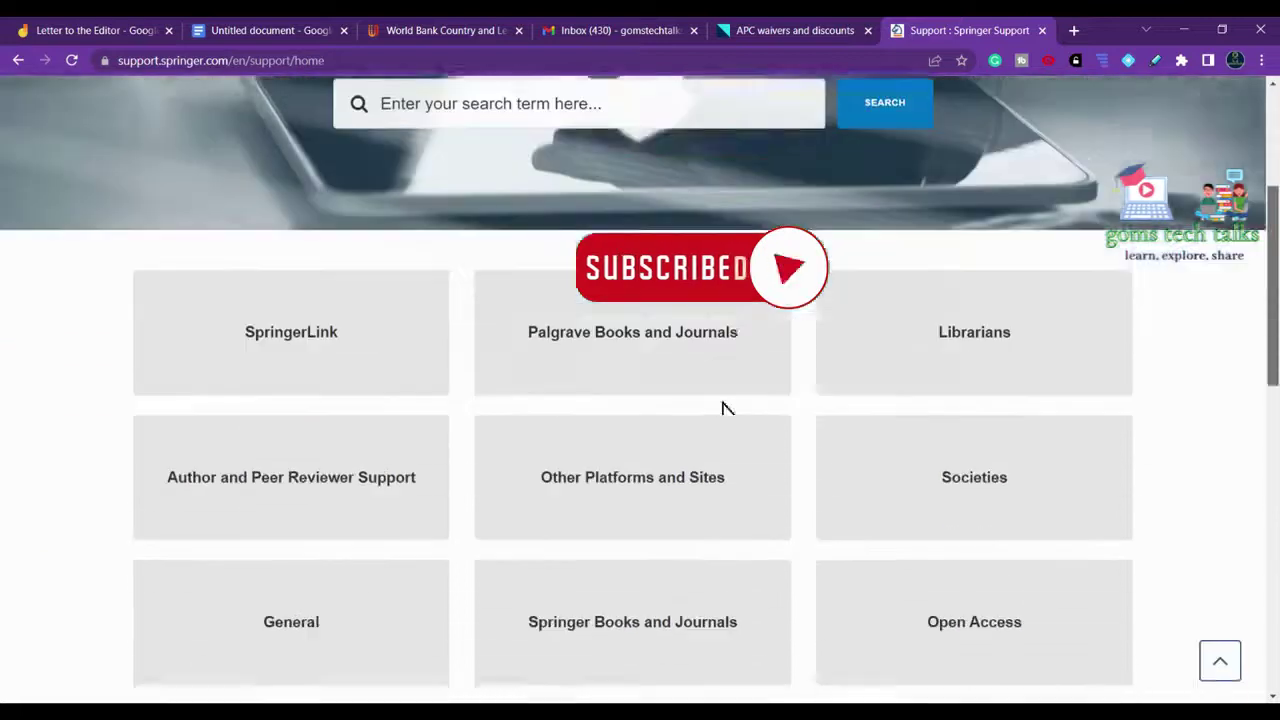
pyautogui.scroll(-3, 726, 408)
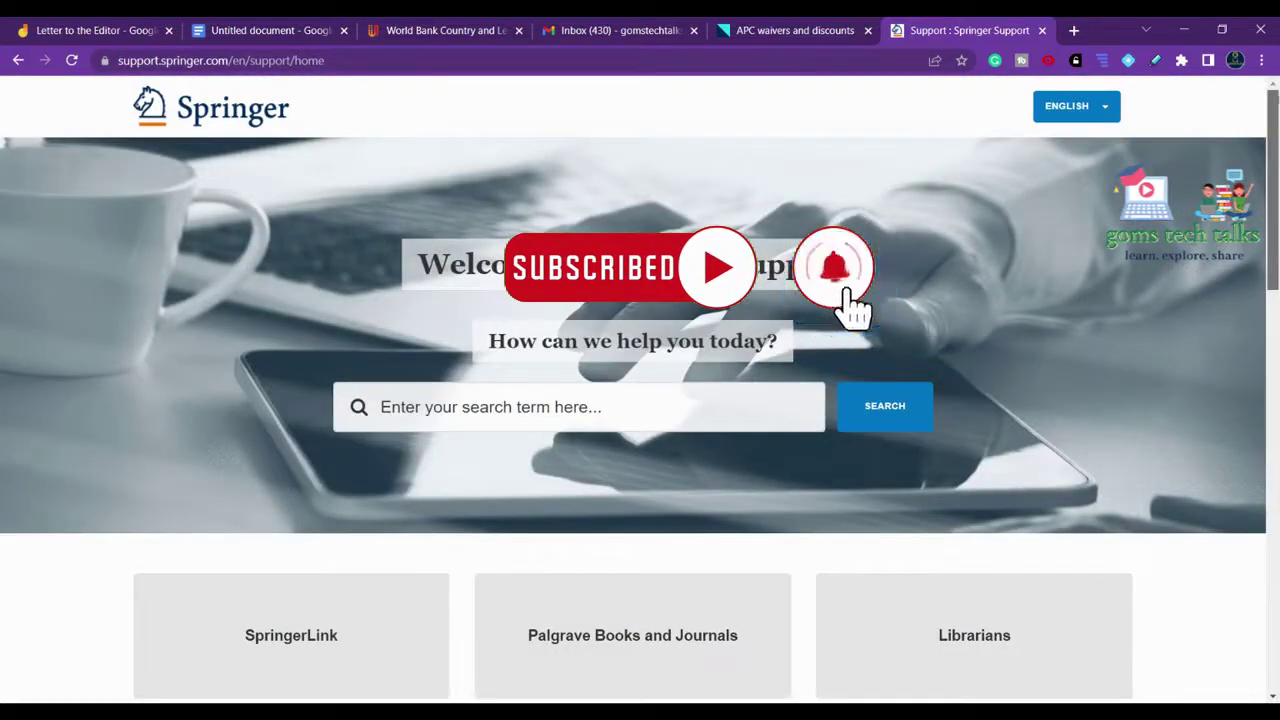
pyautogui.click(18, 60)
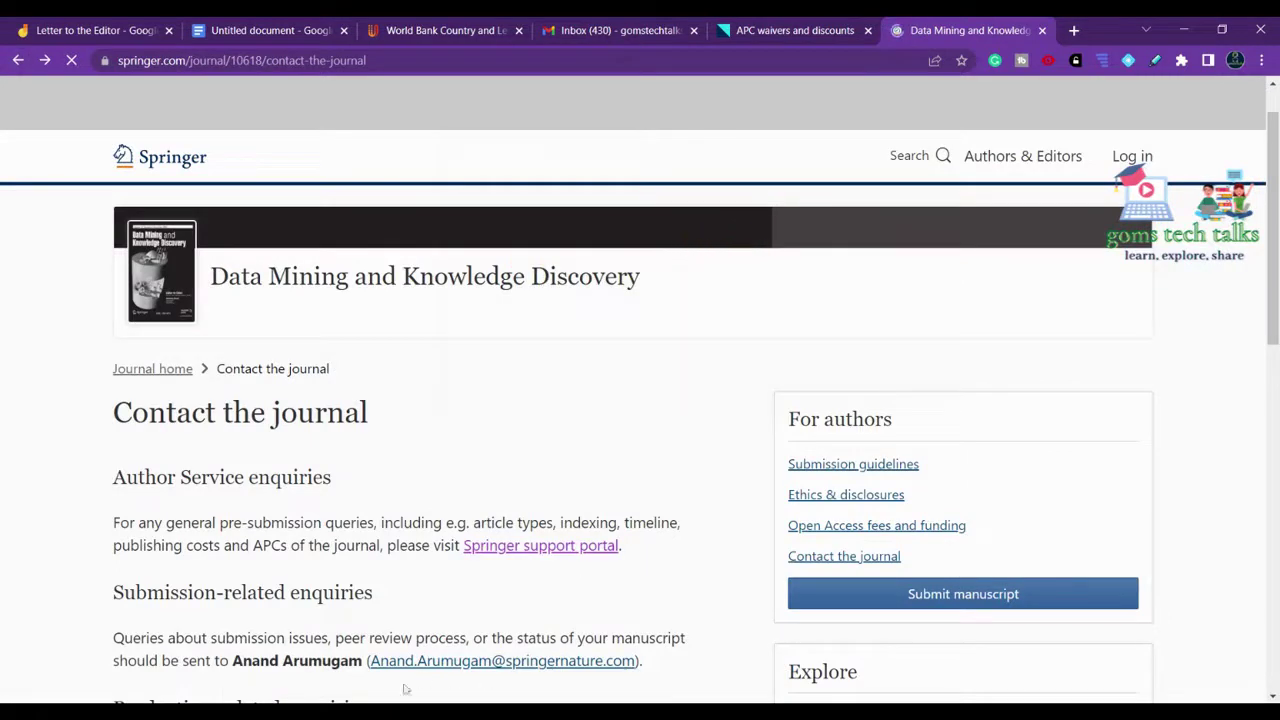
pyautogui.moveTo(368, 661); pyautogui.dragTo(636, 661)
pyautogui.hotkey('ctrl', 'c')
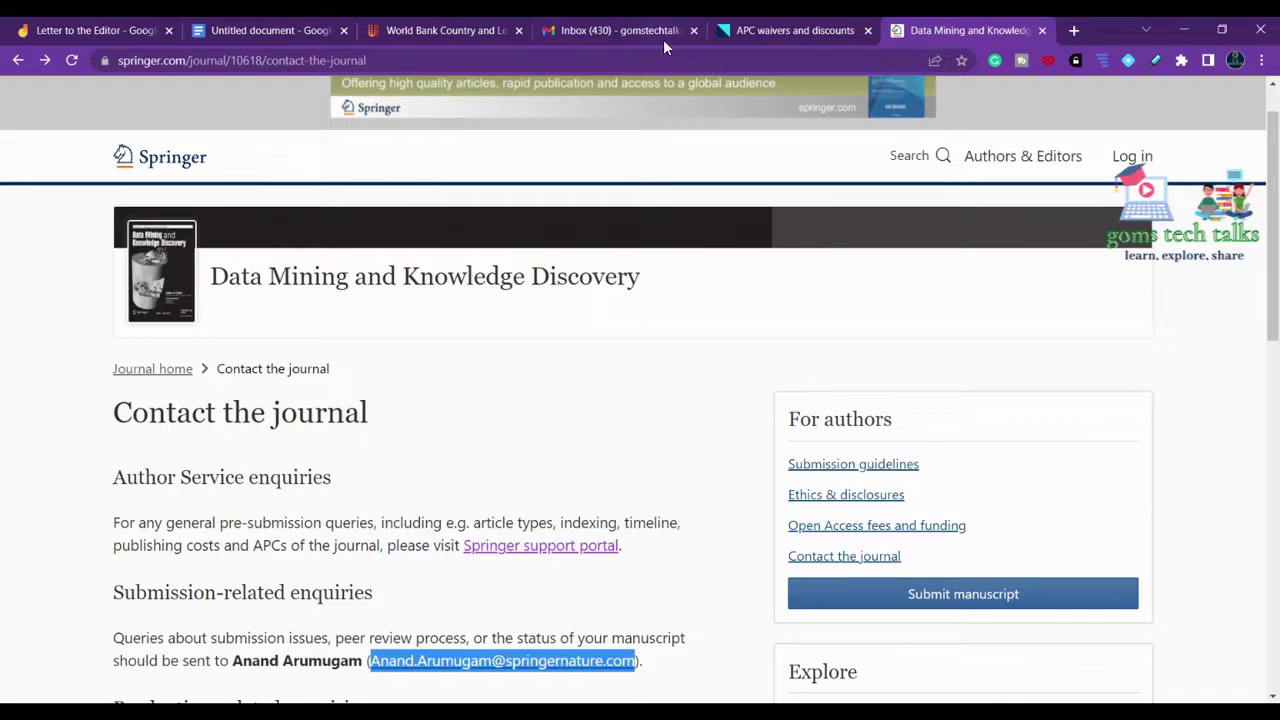
pyautogui.click(573, 30)
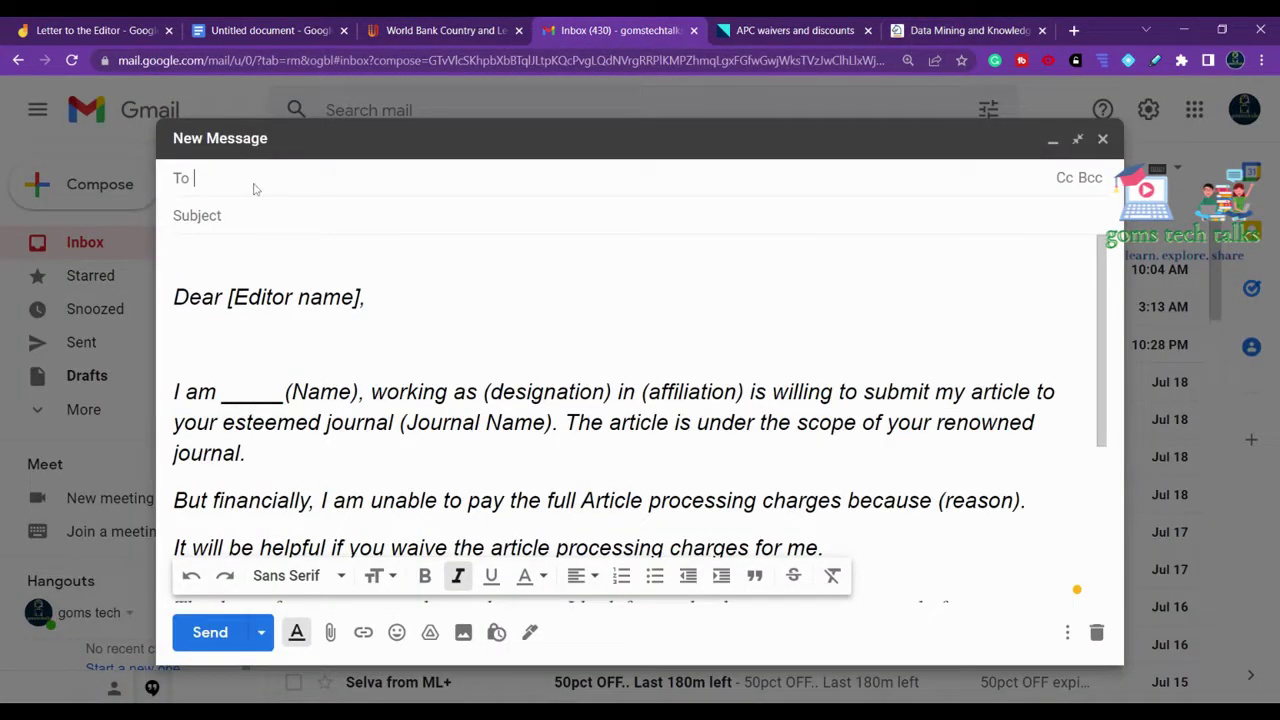
pyautogui.hotkey('ctrl', 'v')
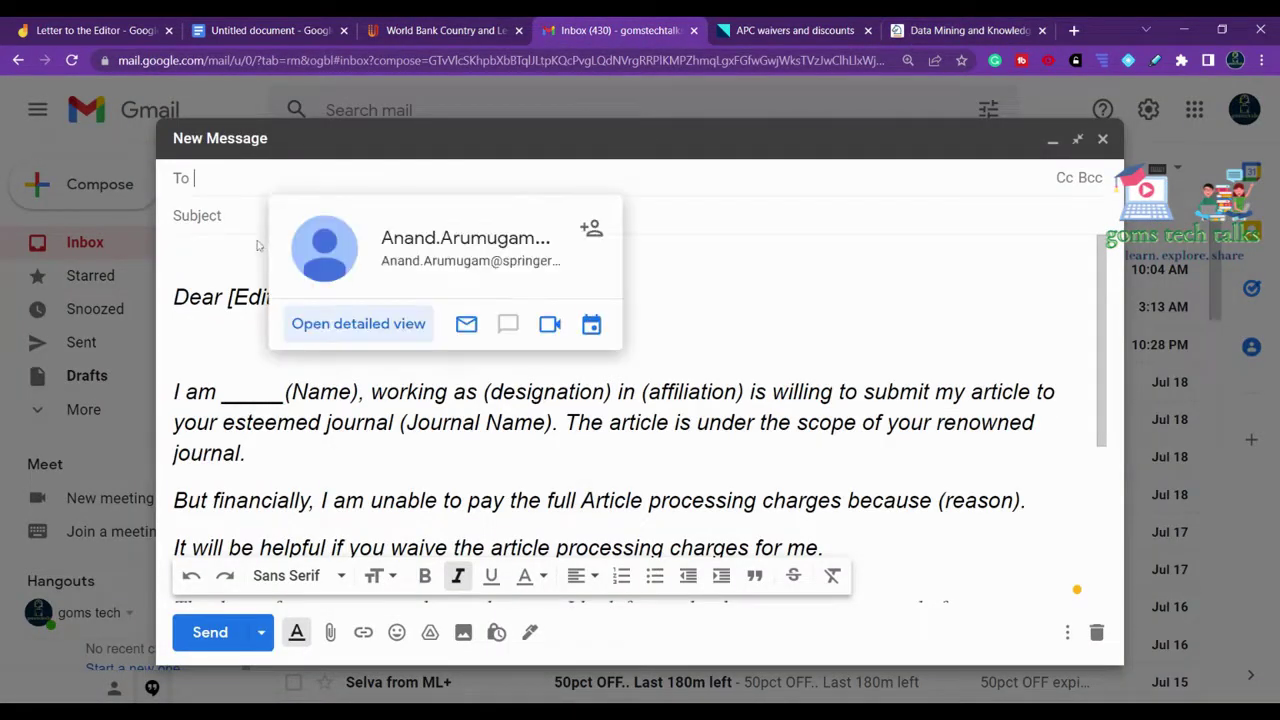
# Step: Set the e-mail draft's subject to "Request to waive off Article processing charges"
pyautogui.press('Tab')
pyautogui.write('Article Processing Charges')
pyautogui.write('quest t')
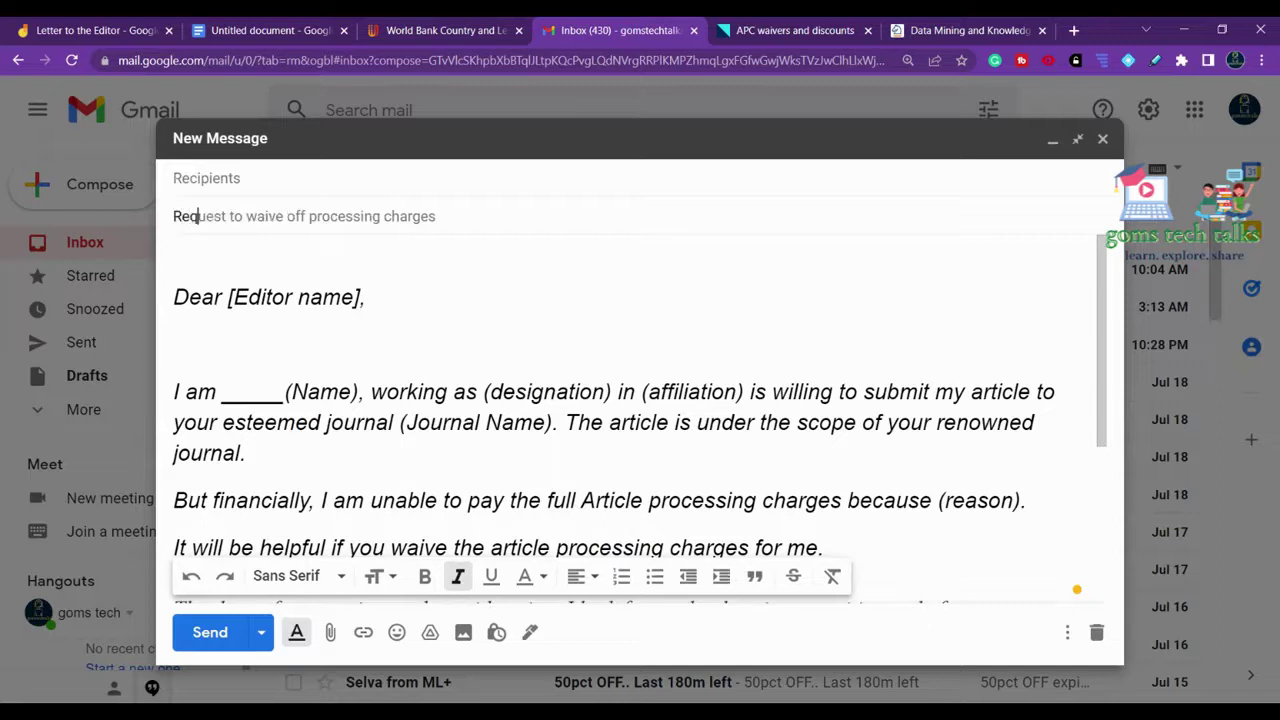
pyautogui.press('Tab')
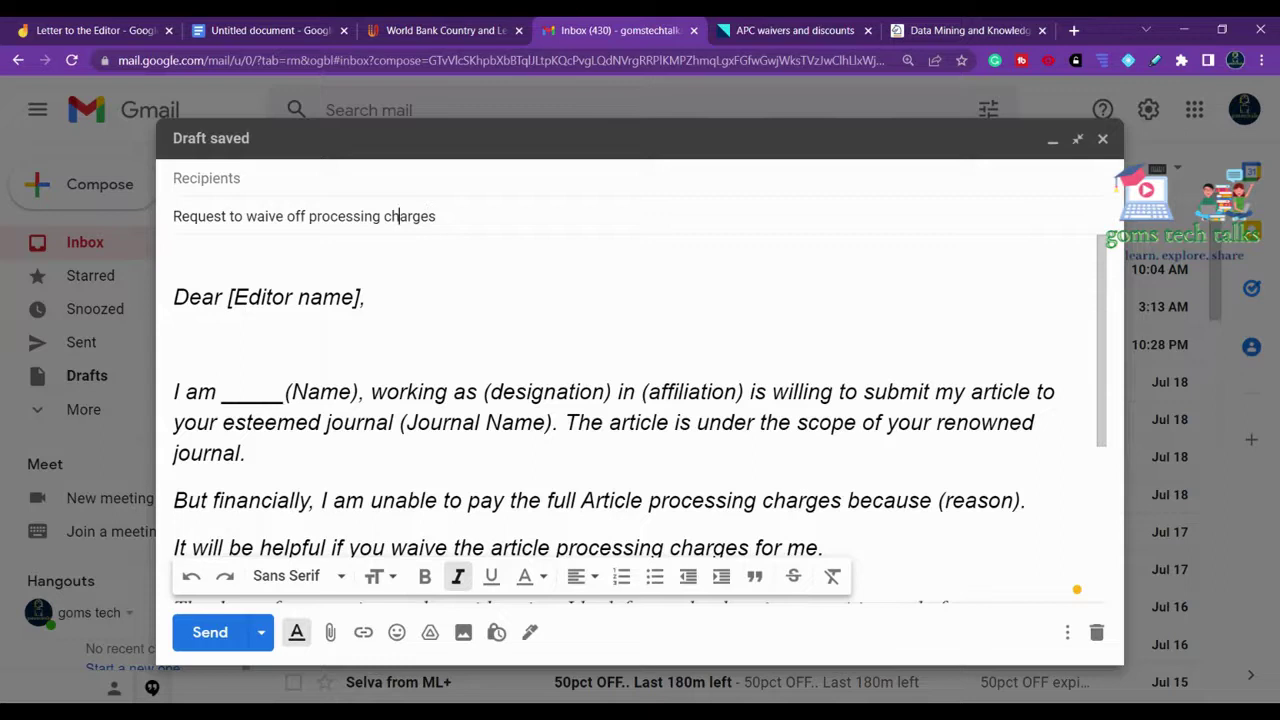
pyautogui.write('Article')
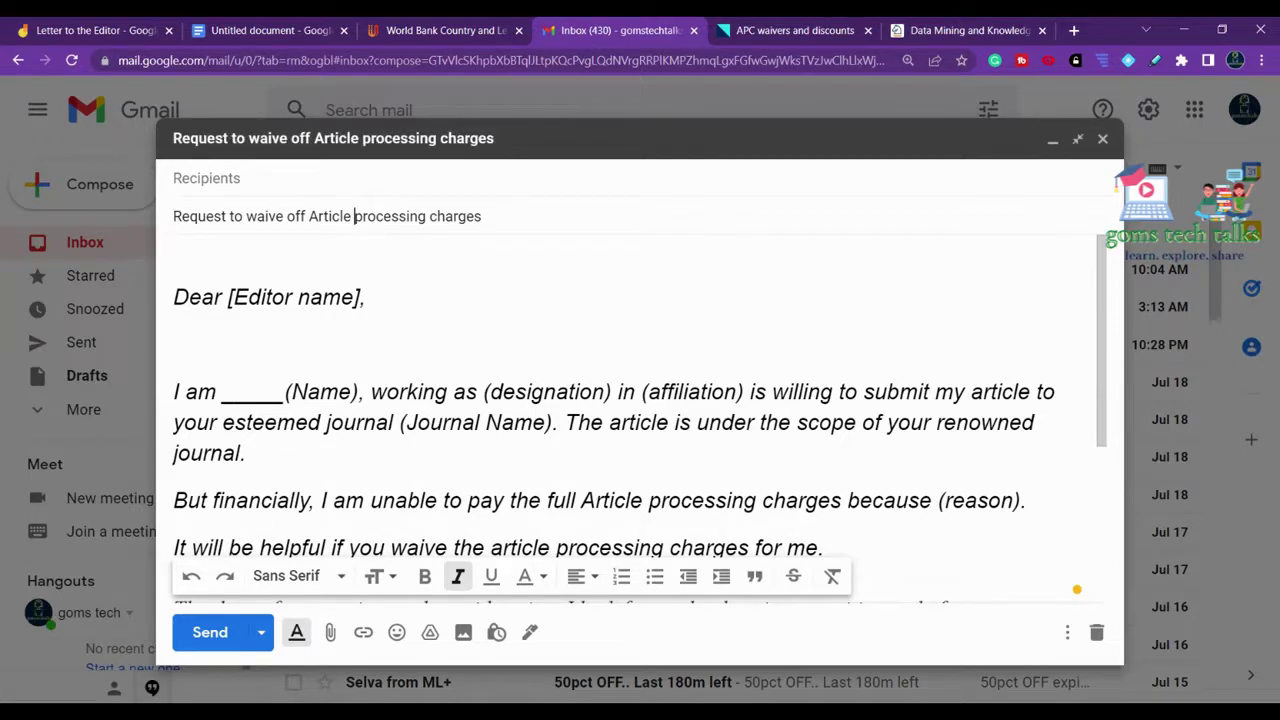
# Step: Remove the blank space between the salutation and the first paragraph of the e-mail draft
pyautogui.click(201, 297)
pyautogui.click(179, 344)
pyautogui.press('Delete')
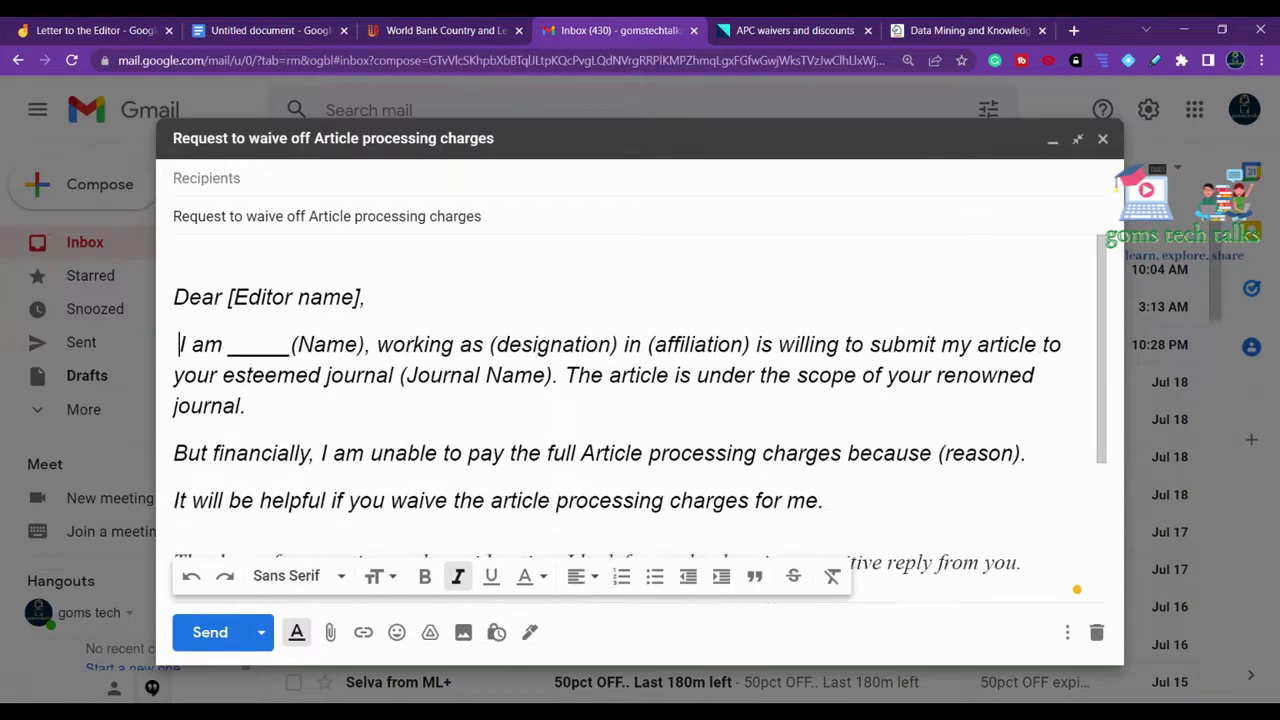
# Step: Highlight the name and journal name placeholders in the e-mail draft's first paragraph
pyautogui.moveTo(297, 344); pyautogui.dragTo(345, 344)
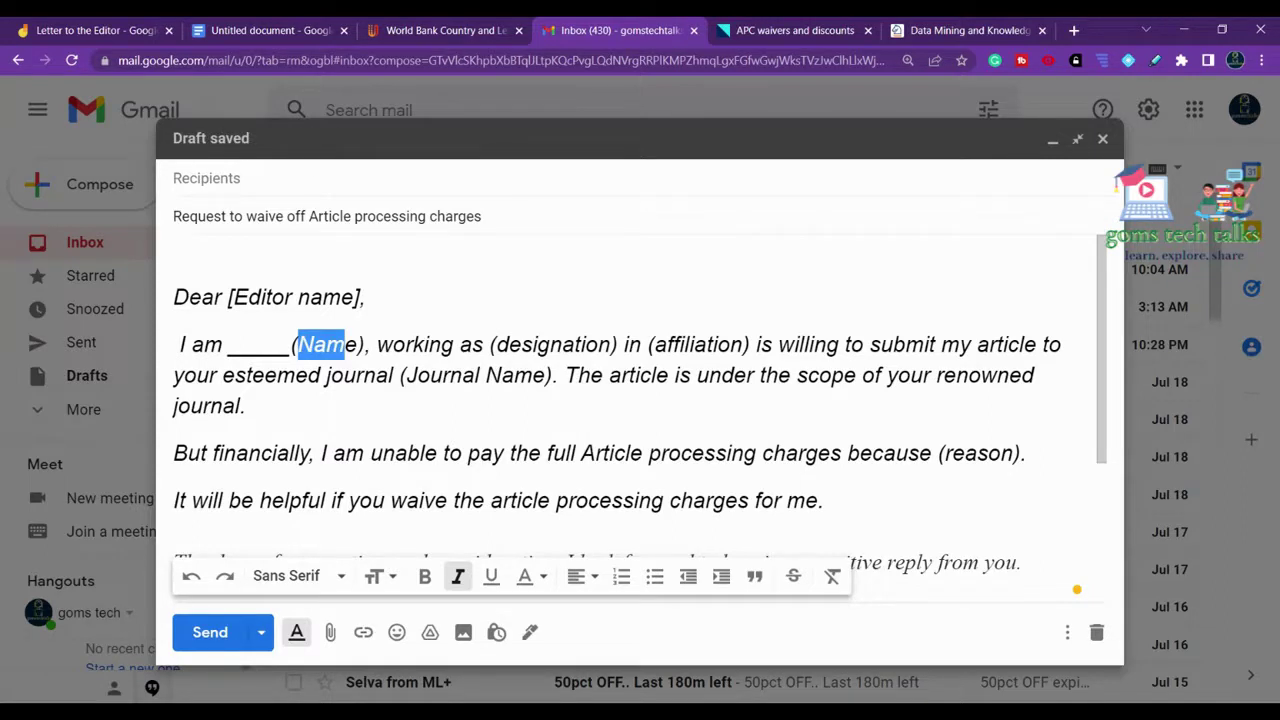
pyautogui.moveTo(404, 375); pyautogui.dragTo(533, 375)
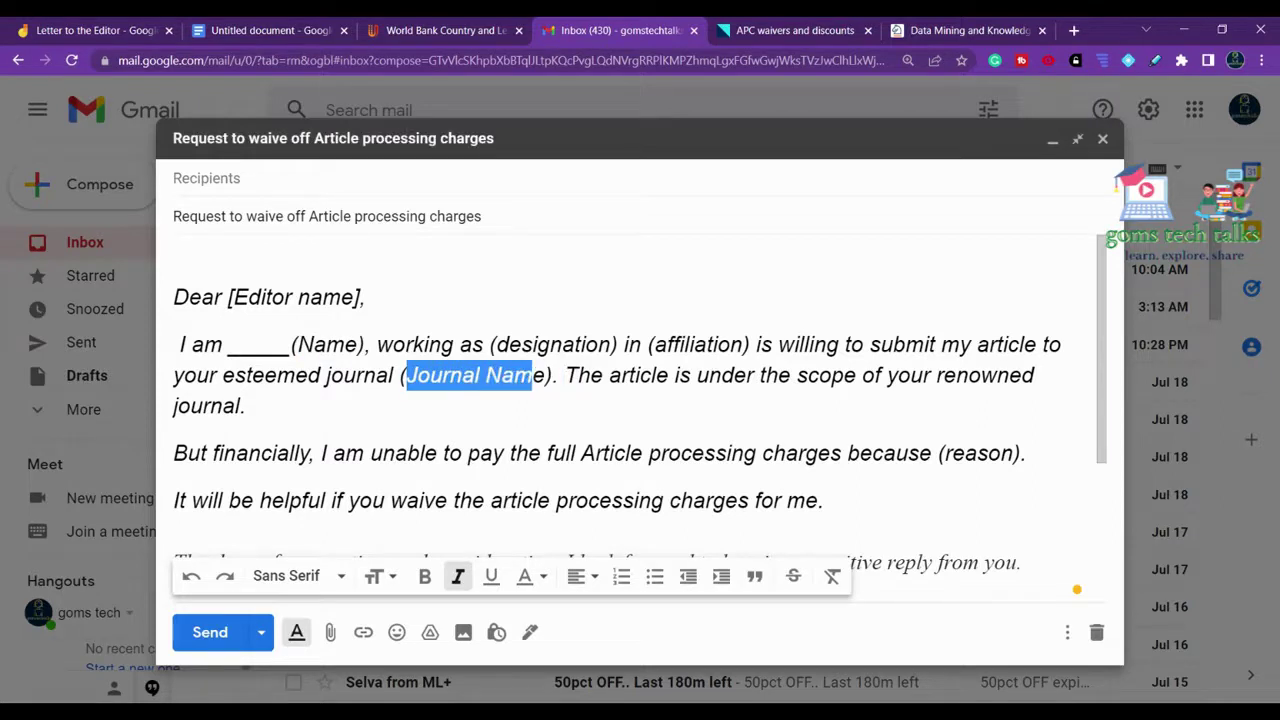
pyautogui.click(298, 344)
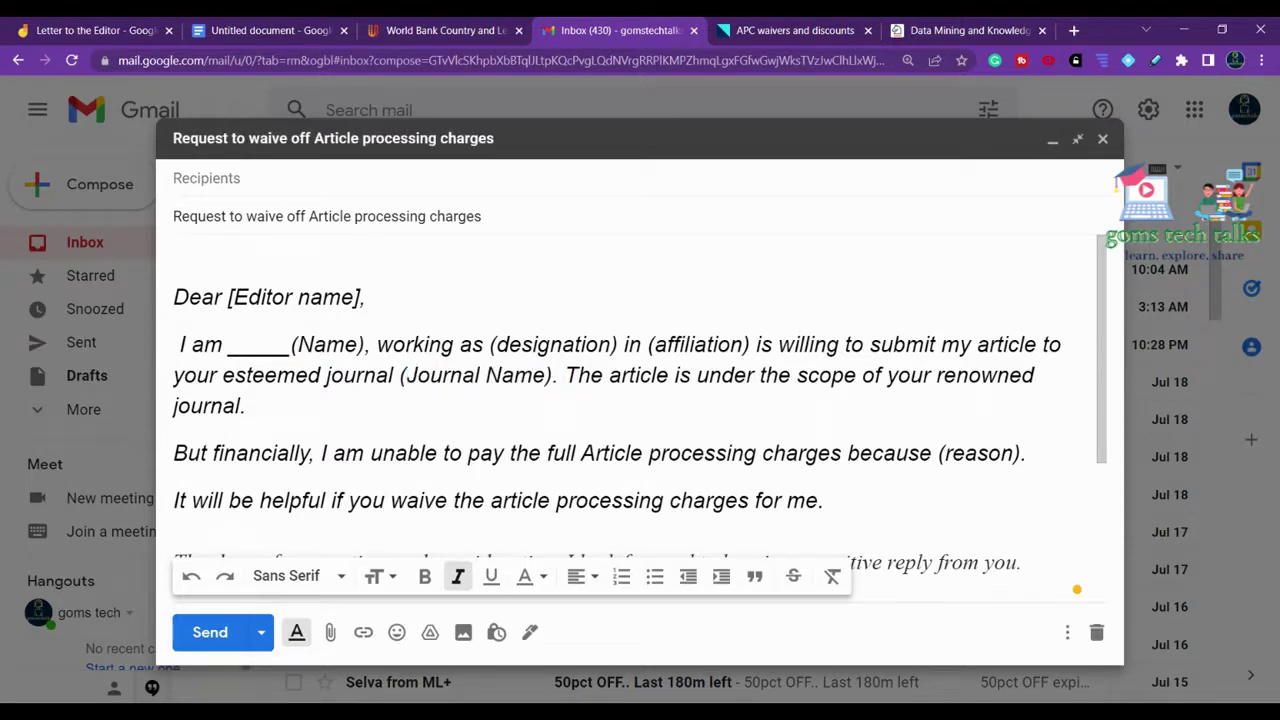
# Step: Replace the name placeholder in the e-mail's first paragraph with the author's titled name and the designation placeholder with "Sr Tech Lead"
pyautogui.moveTo(298, 344); pyautogui.dragTo(357, 344)
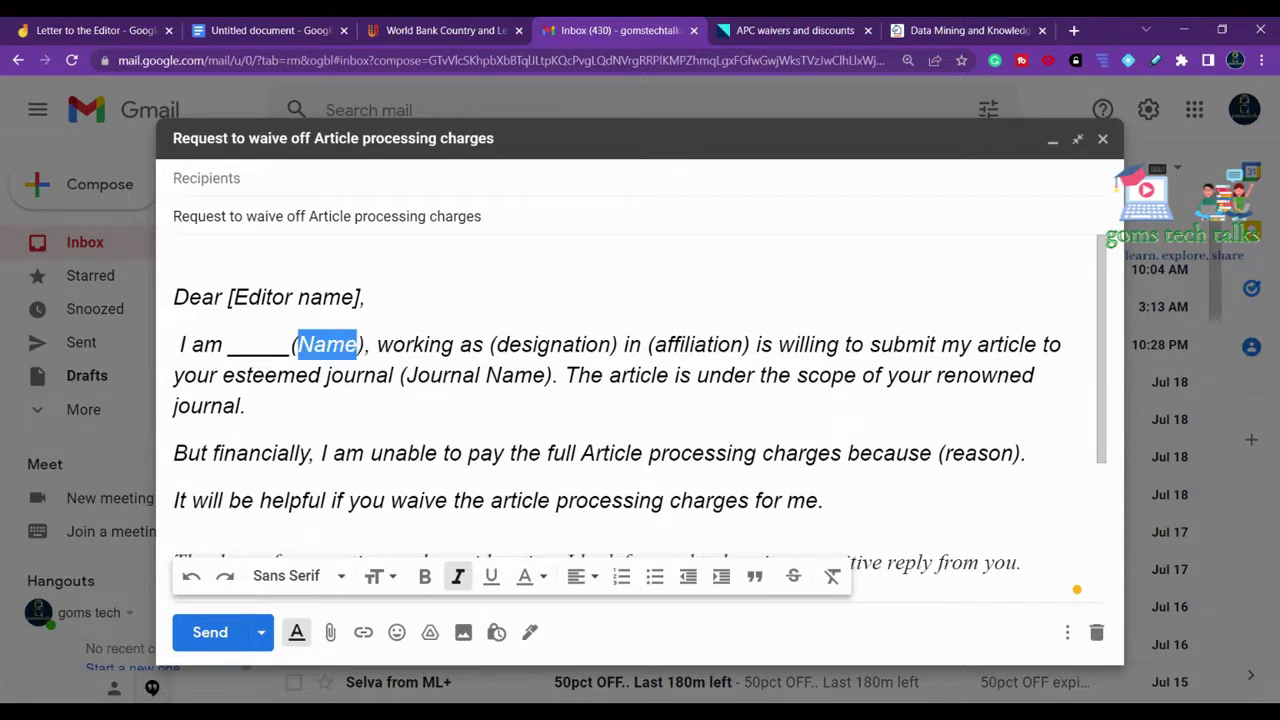
pyautogui.moveTo(228, 344); pyautogui.dragTo(366, 344)
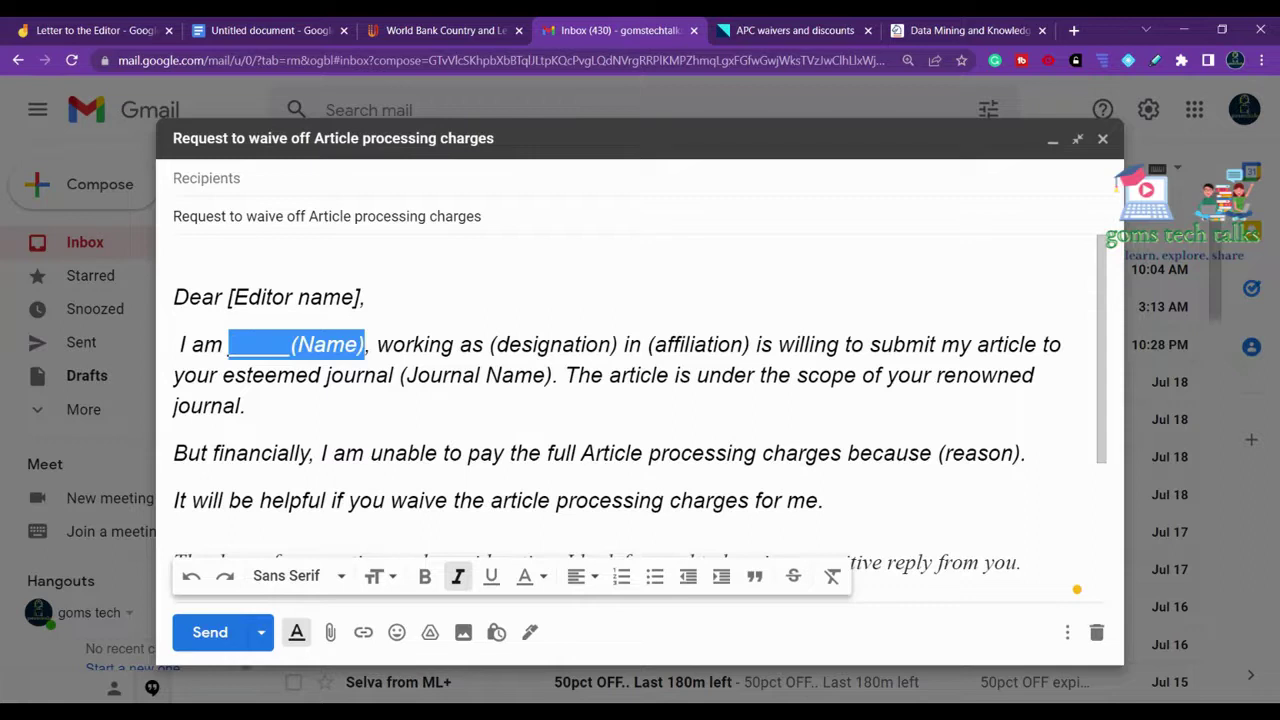
pyautogui.write('Dr. S.')
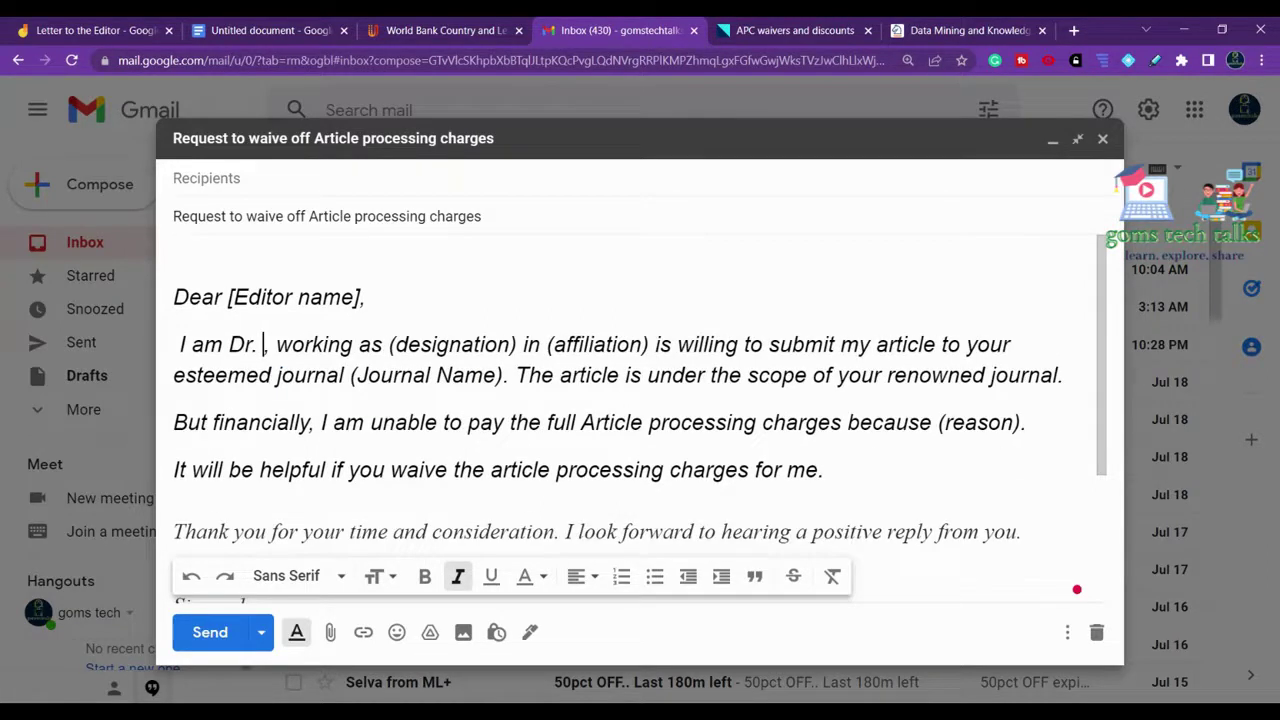
pyautogui.write(' Gomathi')
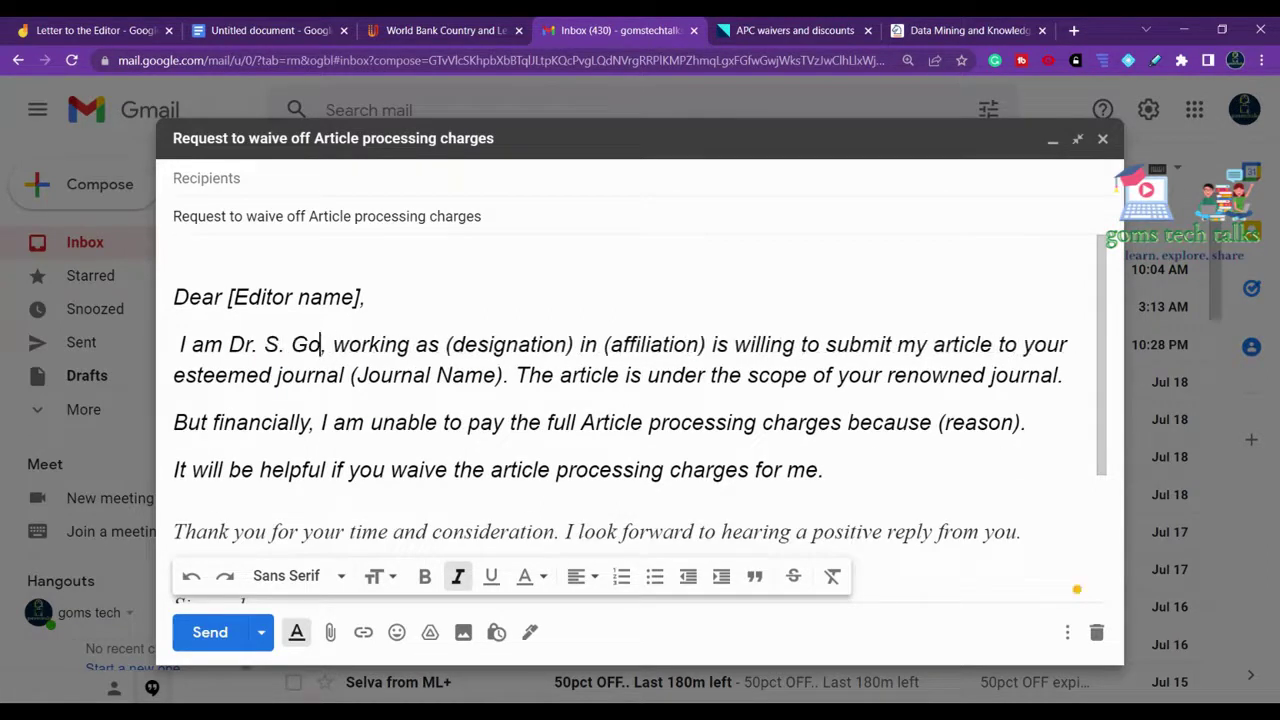
pyautogui.moveTo(499, 344); pyautogui.dragTo(628, 344)
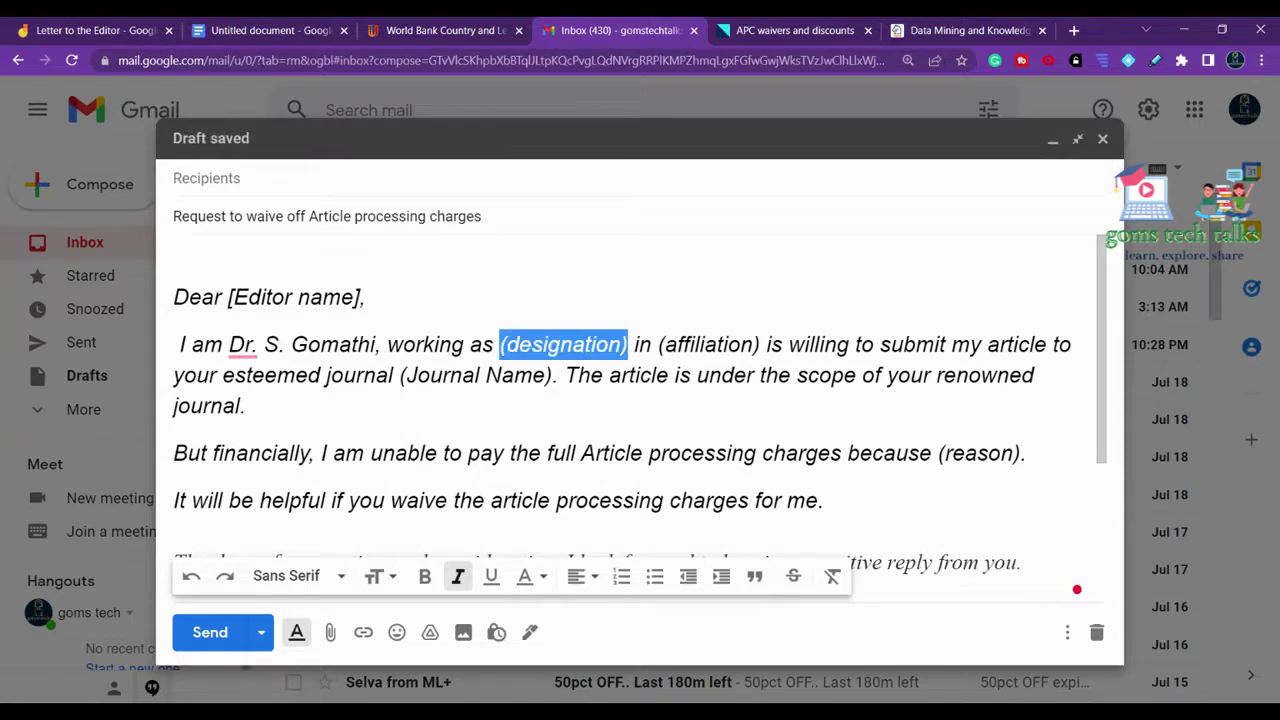
pyautogui.write('Sr Tech Lead')
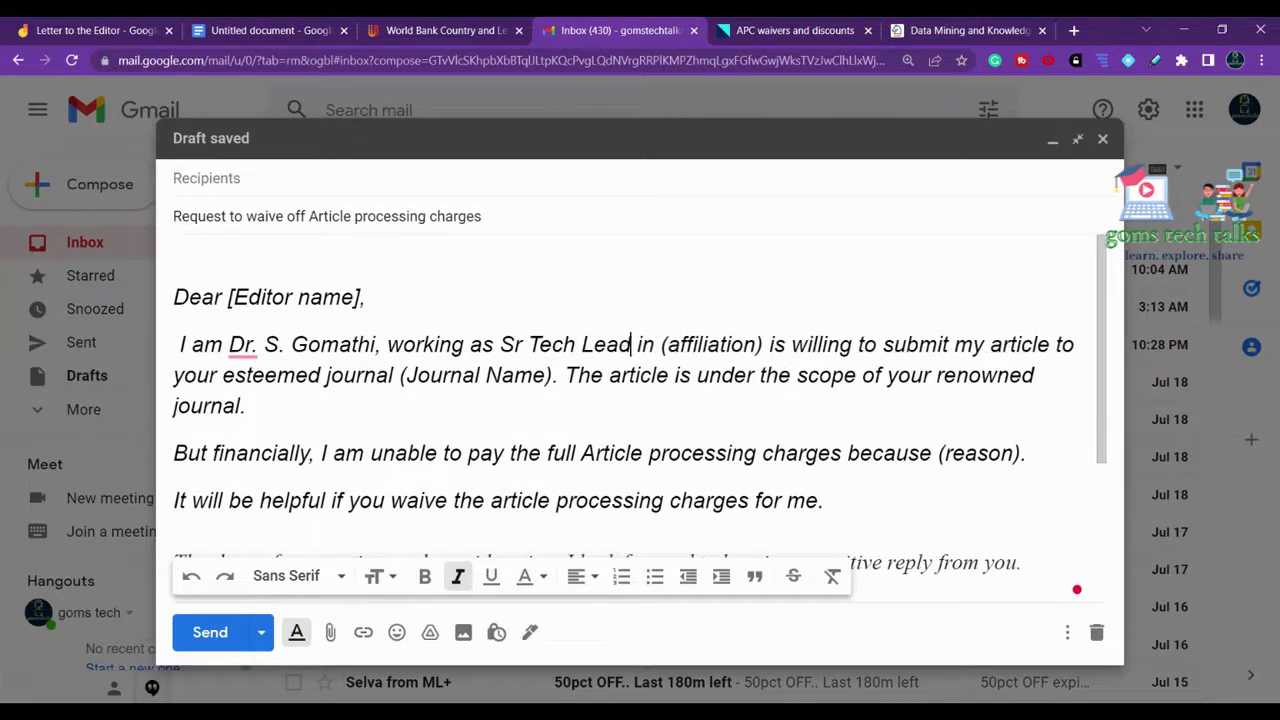
# Step: Delete the "(affiliation)" placeholder from the e-mail's first paragraph
pyautogui.press('Right')
pyautogui.press('Right')
pyautogui.press('Right')
pyautogui.press('Right')
pyautogui.hotkey('shift', 'Right')
pyautogui.hotkey('shift', 'Right')
pyautogui.hotkey('shift', 'Right')
pyautogui.hotkey('shift', 'Right')
pyautogui.hotkey('shift', 'Right')
pyautogui.hotkey('shift', 'Right')
pyautogui.hotkey('shift', 'Right')
pyautogui.hotkey('shift', 'Right')
pyautogui.hotkey('shift', 'Right')
pyautogui.hotkey('shift', 'Right')
pyautogui.hotkey('shift', 'Right')
pyautogui.hotkey('shift', 'Right')
pyautogui.hotkey('shift', 'Right')
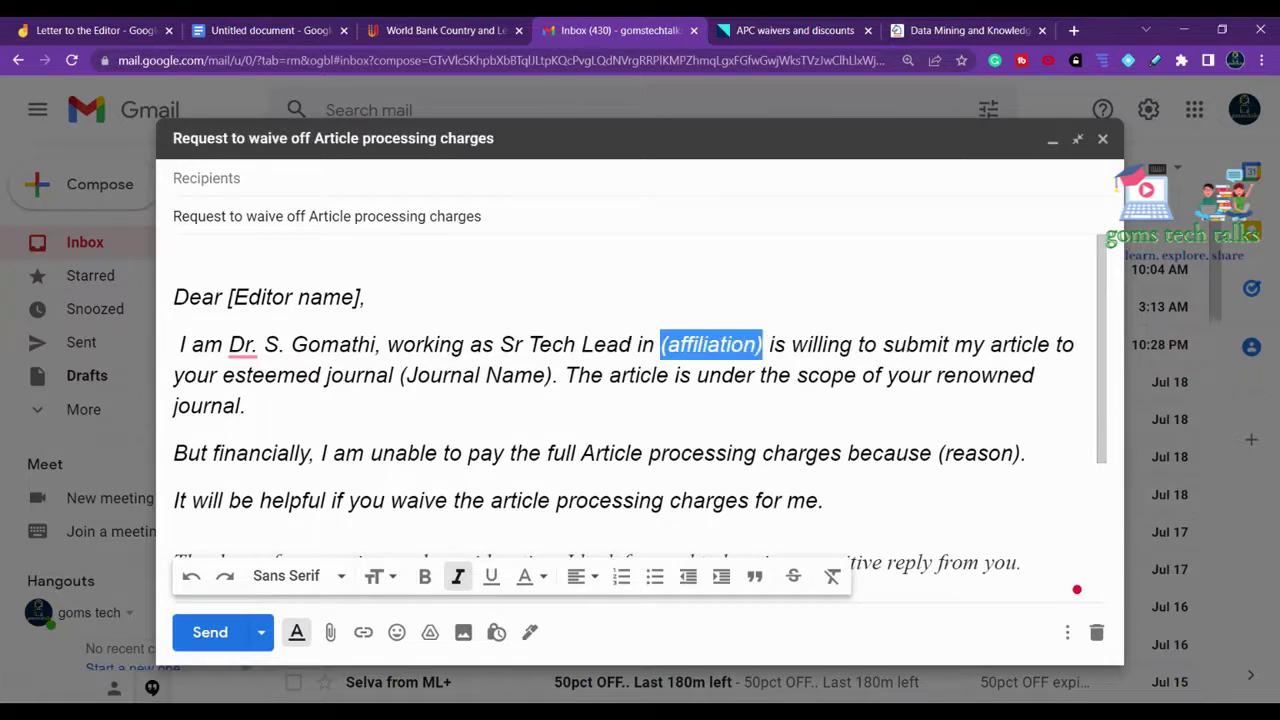
pyautogui.press('BackSpace')
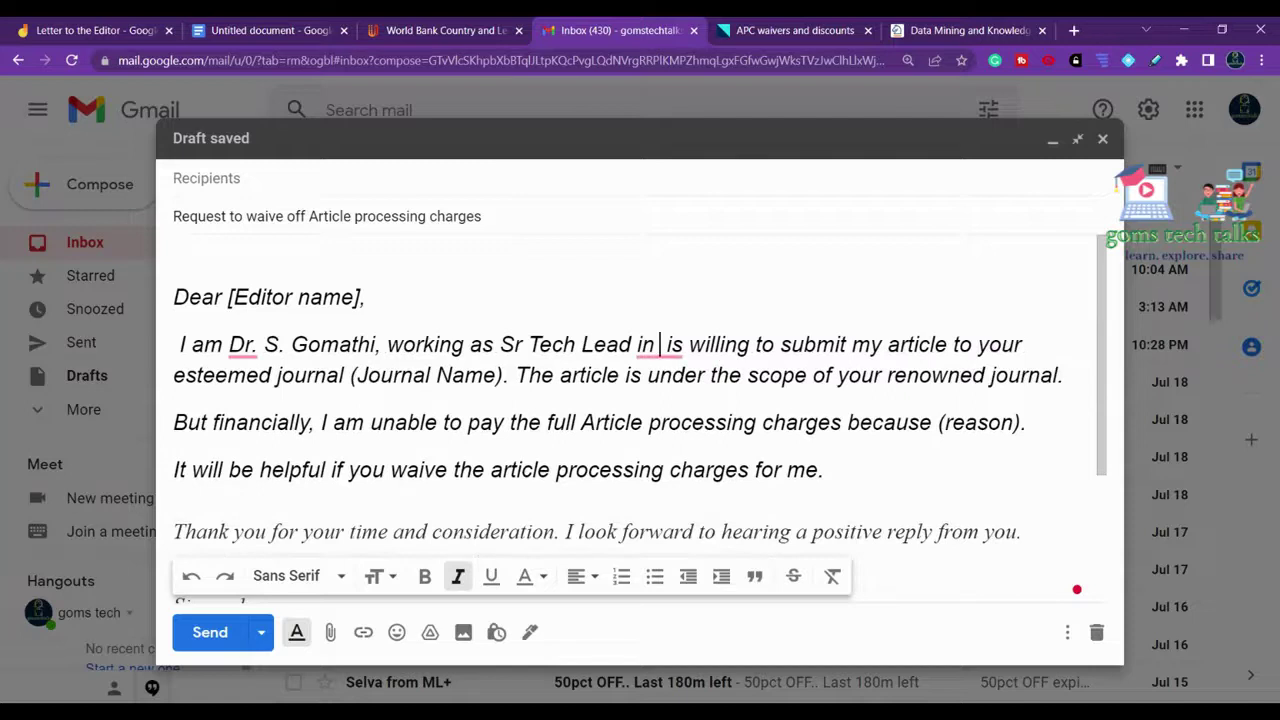
# Step: Replace the "(Journal Name)" placeholder in the first paragraph with "Data mining", leaving no space before the full stop
pyautogui.click(350, 375)
pyautogui.hotkey('shift', 'Right')
pyautogui.hotkey('shift', 'Right')
pyautogui.hotkey('shift', 'Right')
pyautogui.hotkey('shift', 'Right')
pyautogui.hotkey('shift', 'Right')
pyautogui.hotkey('shift', 'Right')
pyautogui.hotkey('shift', 'Right')
pyautogui.hotkey('shift', 'Right')
pyautogui.hotkey('shift', 'Right')
pyautogui.hotkey('shift', 'Right')
pyautogui.hotkey('shift', 'Right')
pyautogui.hotkey('shift', 'Right')
pyautogui.hotkey('shift', 'Right')
pyautogui.hotkey('shift', 'Right')
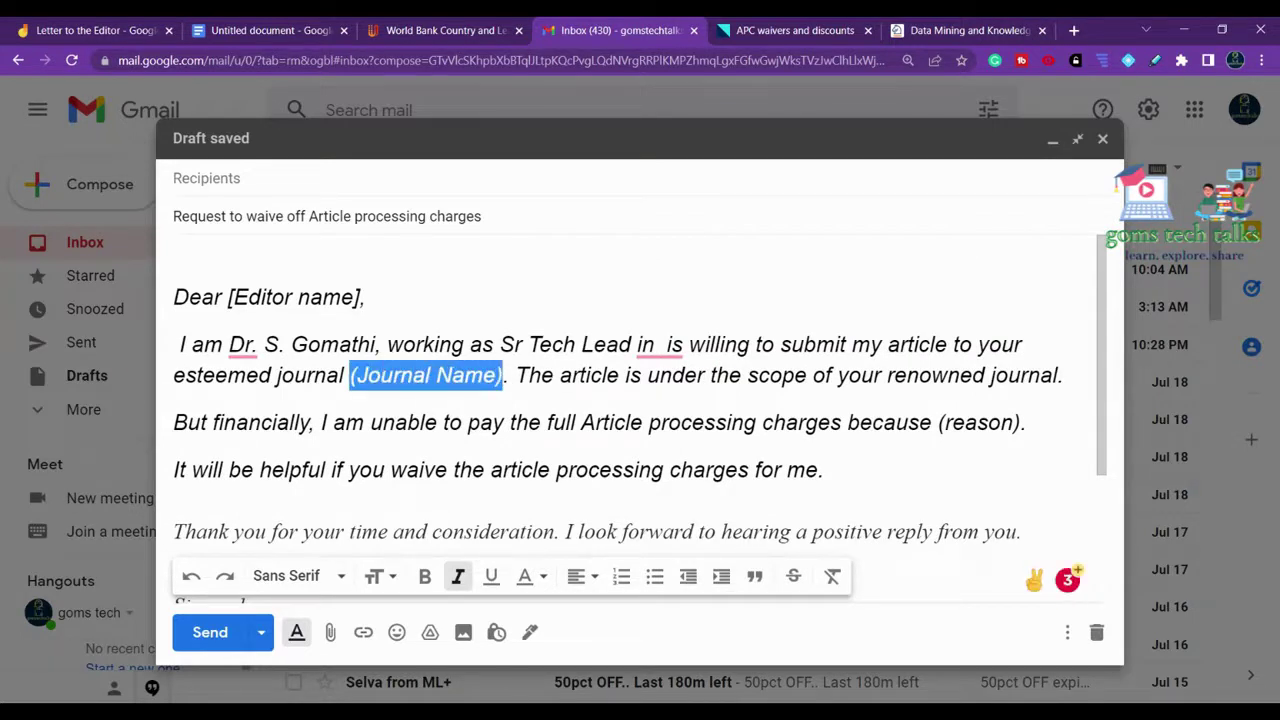
pyautogui.press('BackSpace')
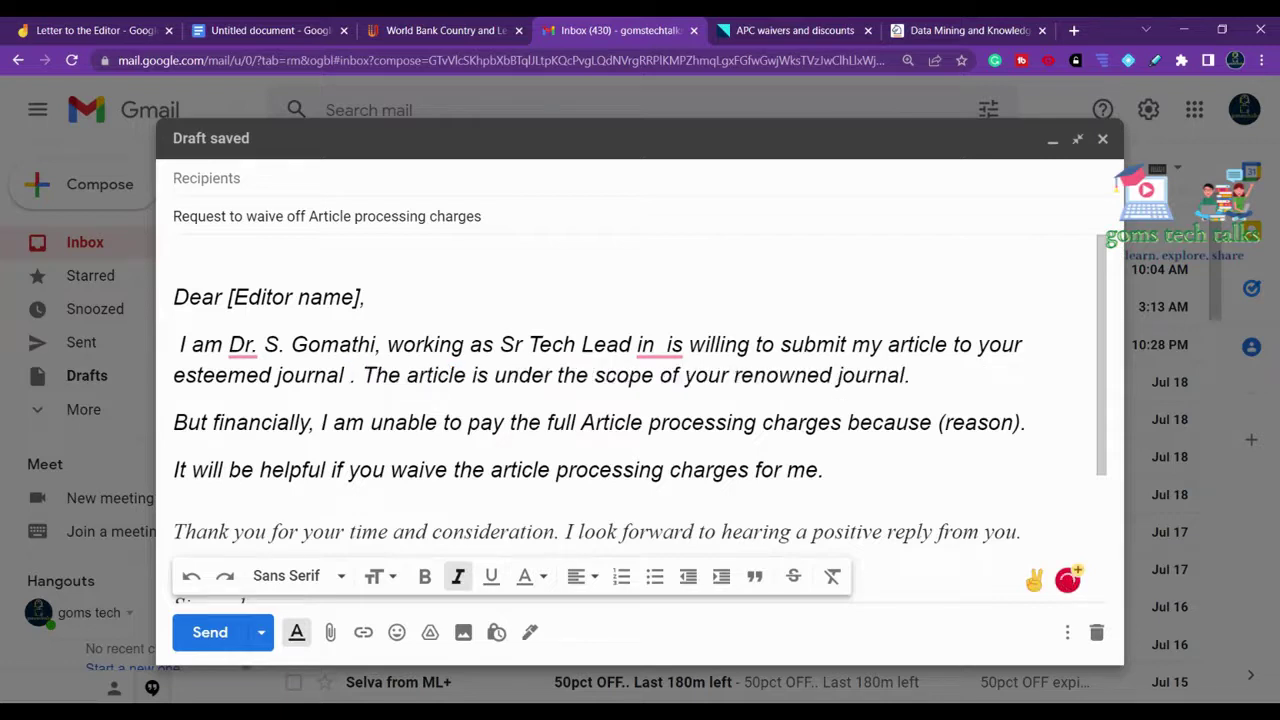
pyautogui.write('Data mining')
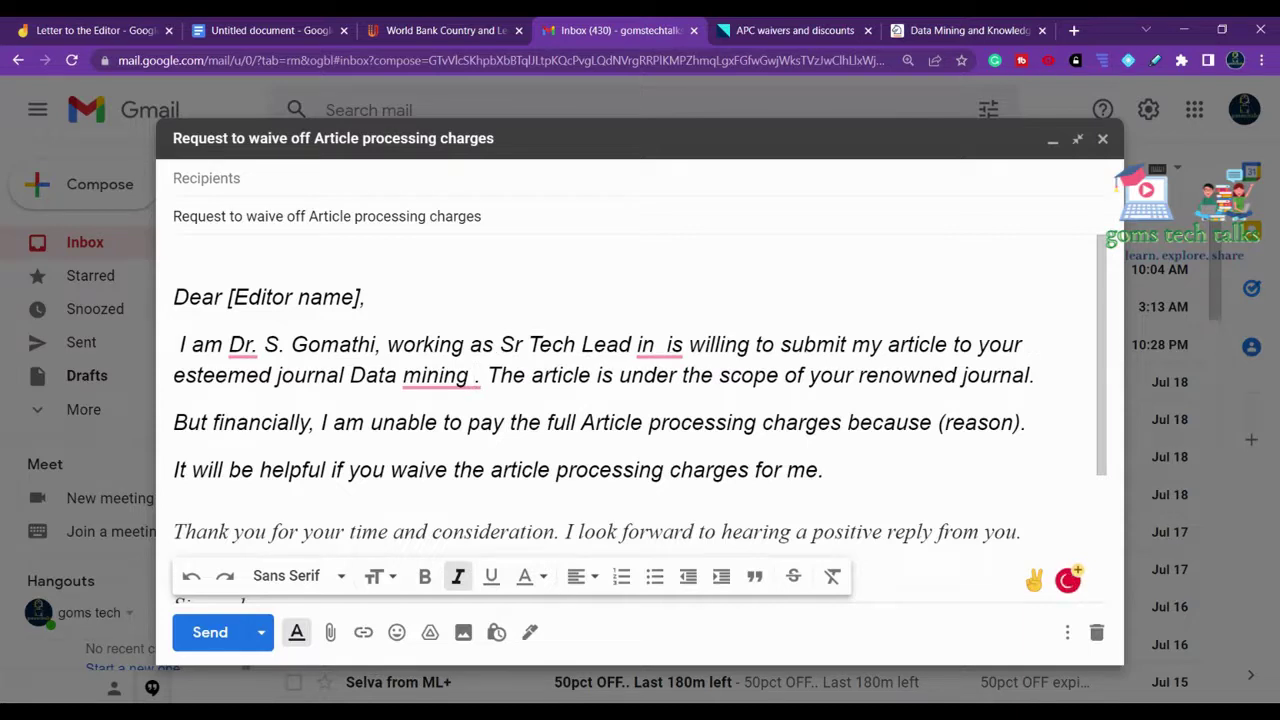
pyautogui.press('BackSpace')
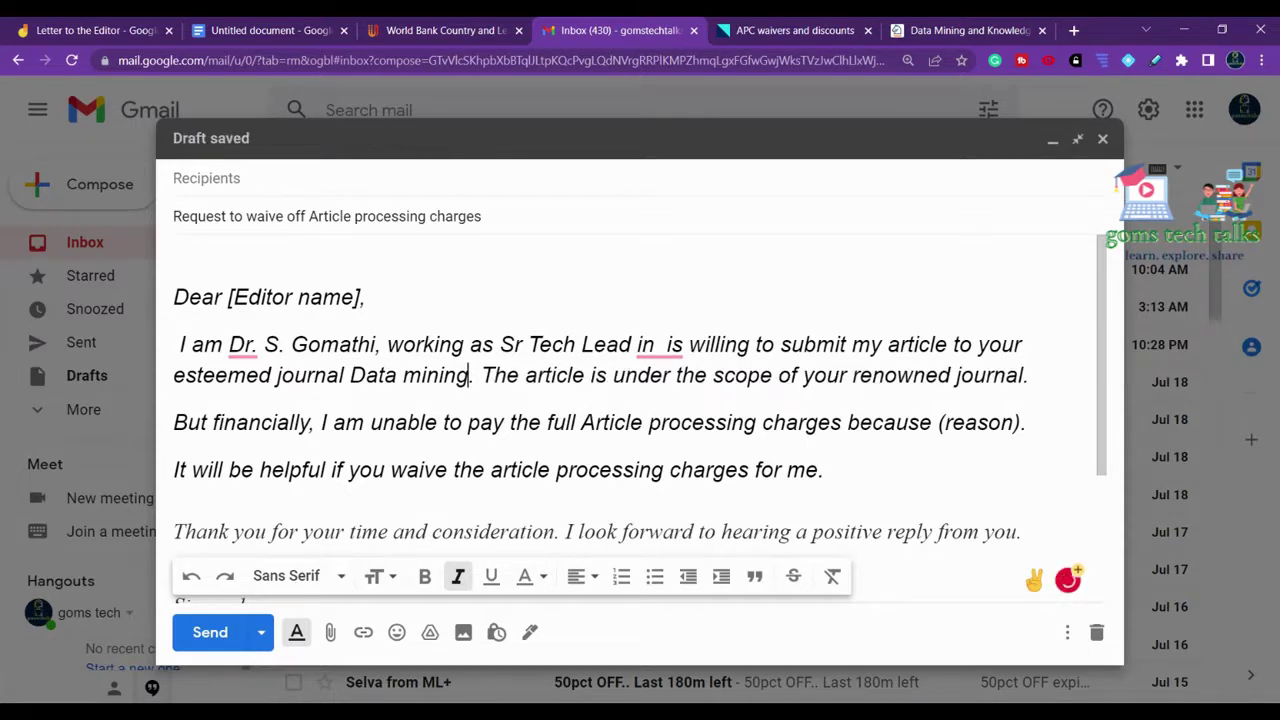
pyautogui.click(1028, 375)
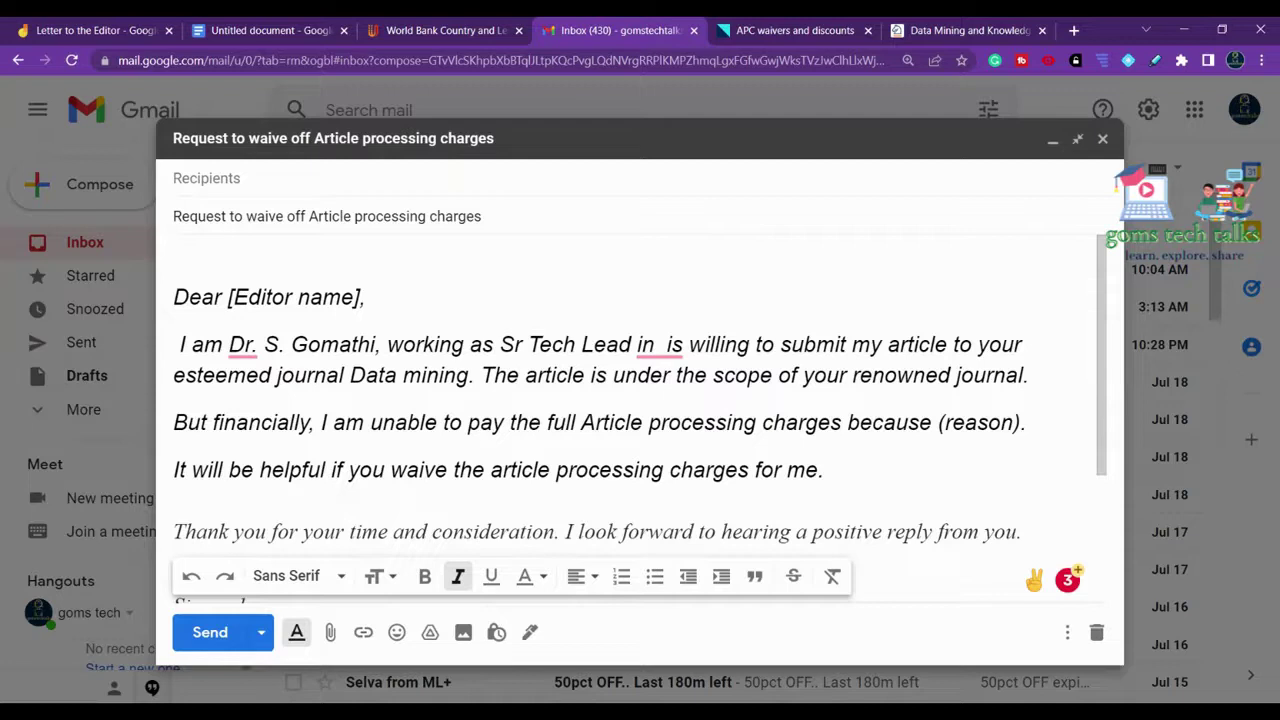
# Step: Delete the "(reason)" placeholder from the second paragraph and the author name and correspondence details placeholder below "Sincerely,"
pyautogui.moveTo(932, 422); pyautogui.dragTo(1020, 423)
pyautogui.press('BackSpace')
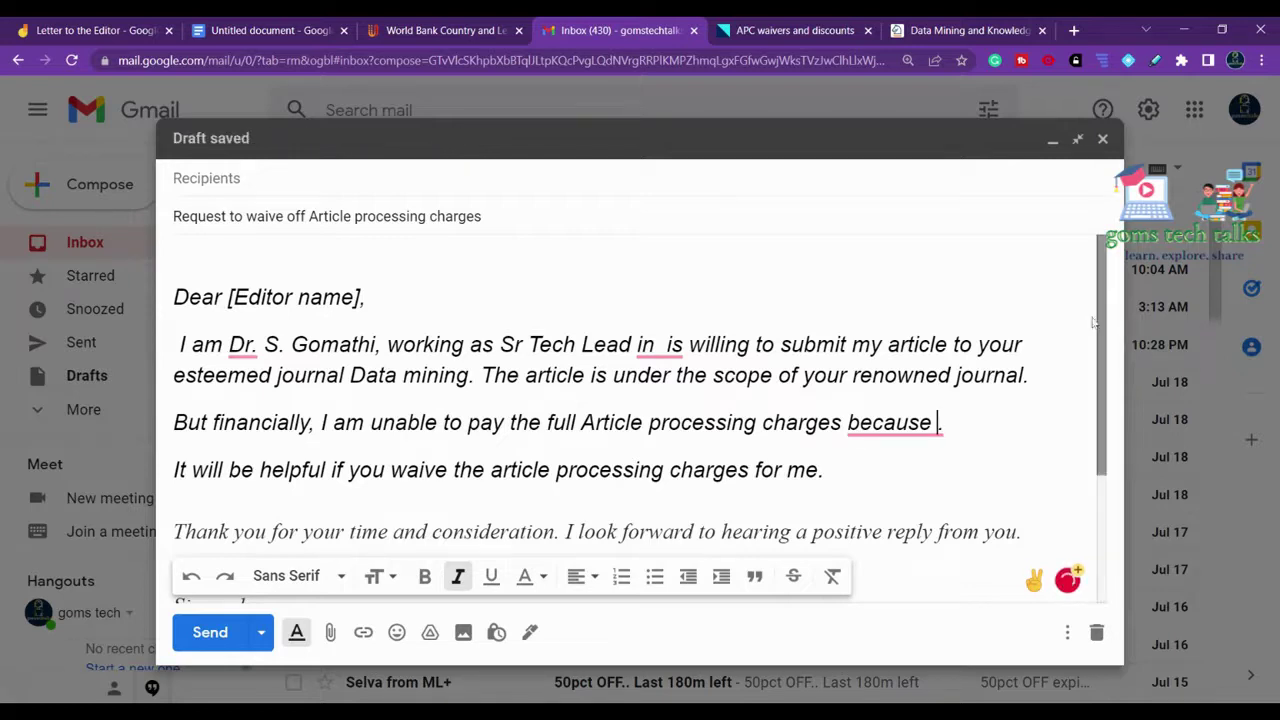
pyautogui.moveTo(1104, 326); pyautogui.dragTo(1098, 476)
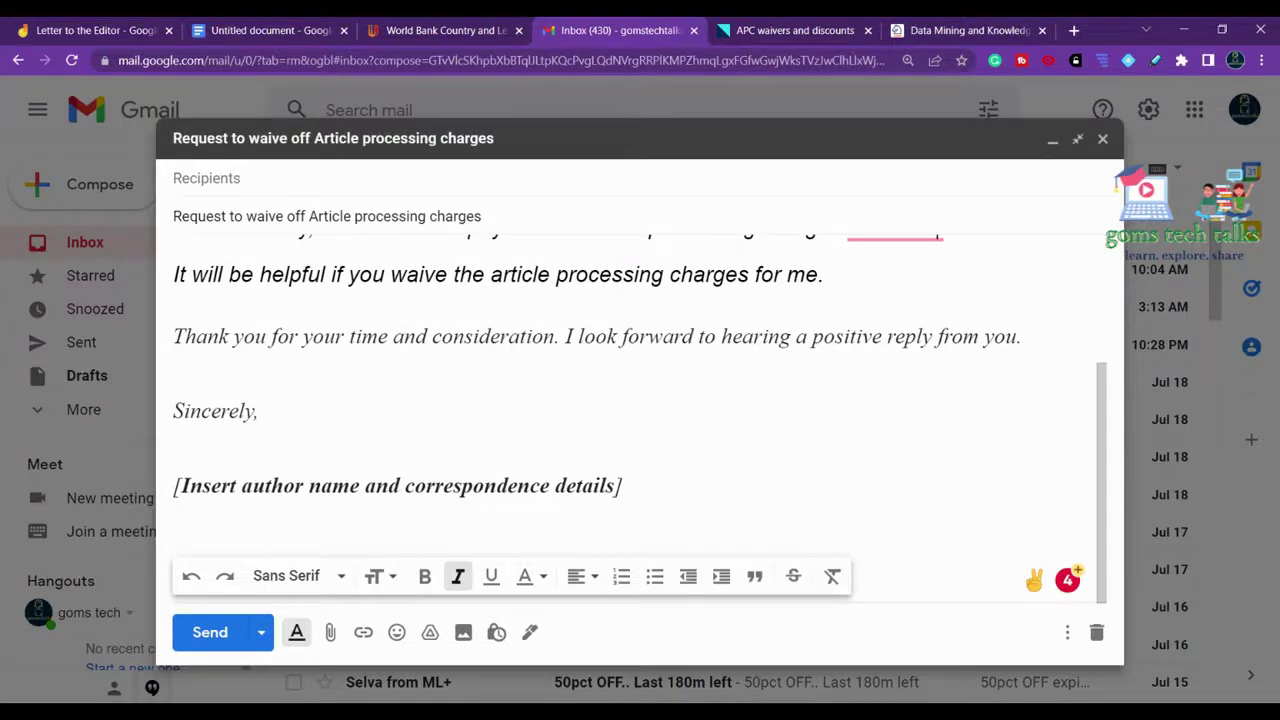
pyautogui.moveTo(622, 486); pyautogui.dragTo(116, 466)
pyautogui.press('BackSpace')
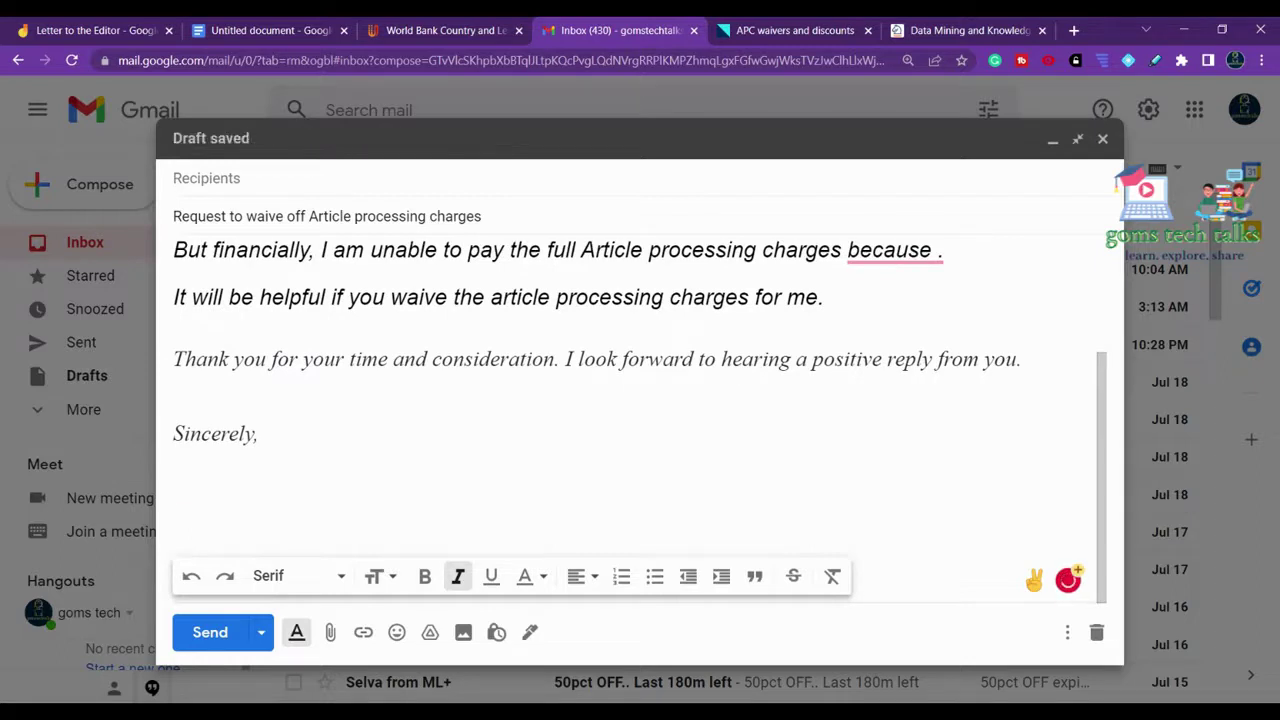
# Step: Format the whole e-mail body in Georgia at Normal size without italics
pyautogui.moveTo(1101, 483); pyautogui.dragTo(1101, 365)
pyautogui.hotkey('ctrl', 'a')
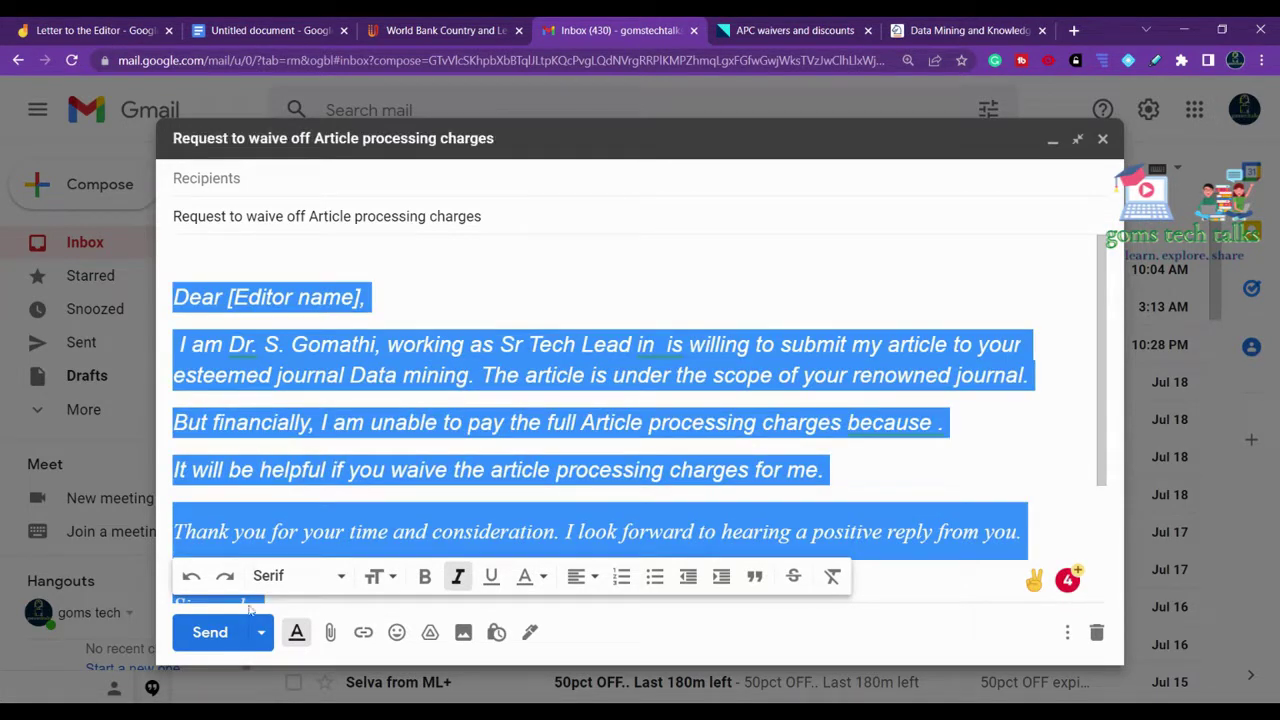
pyautogui.click(298, 576)
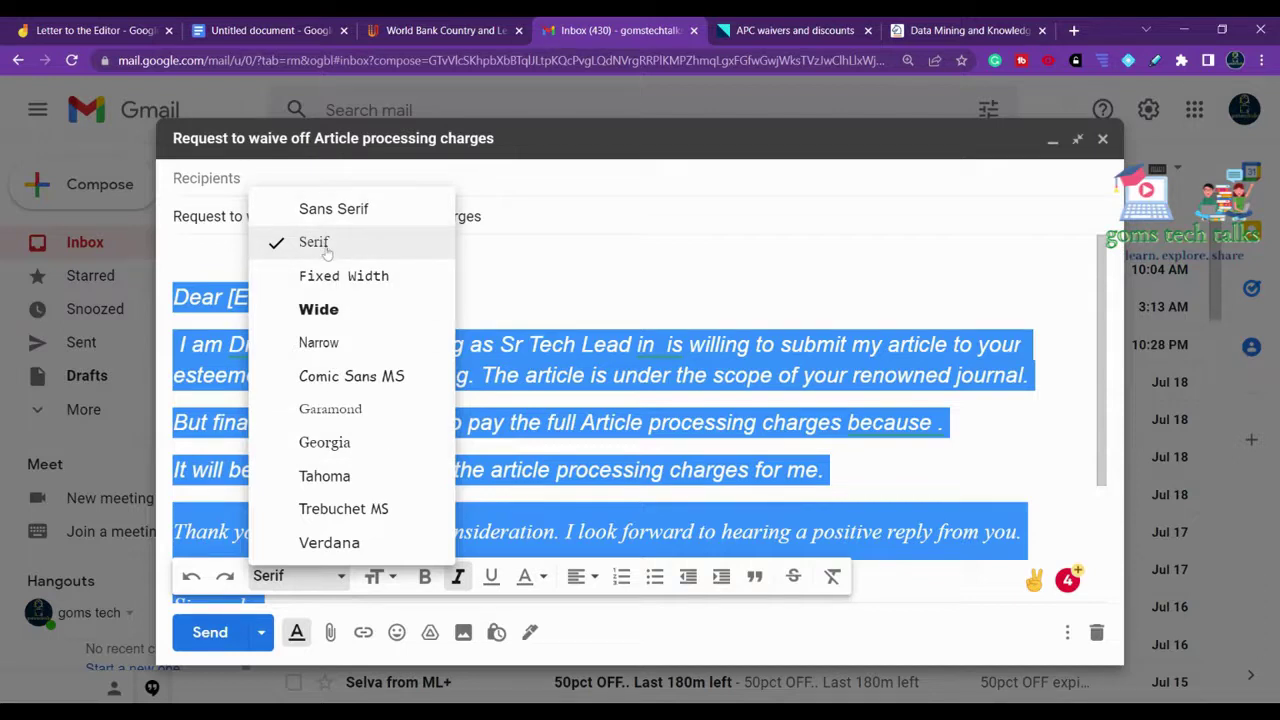
pyautogui.click(326, 443)
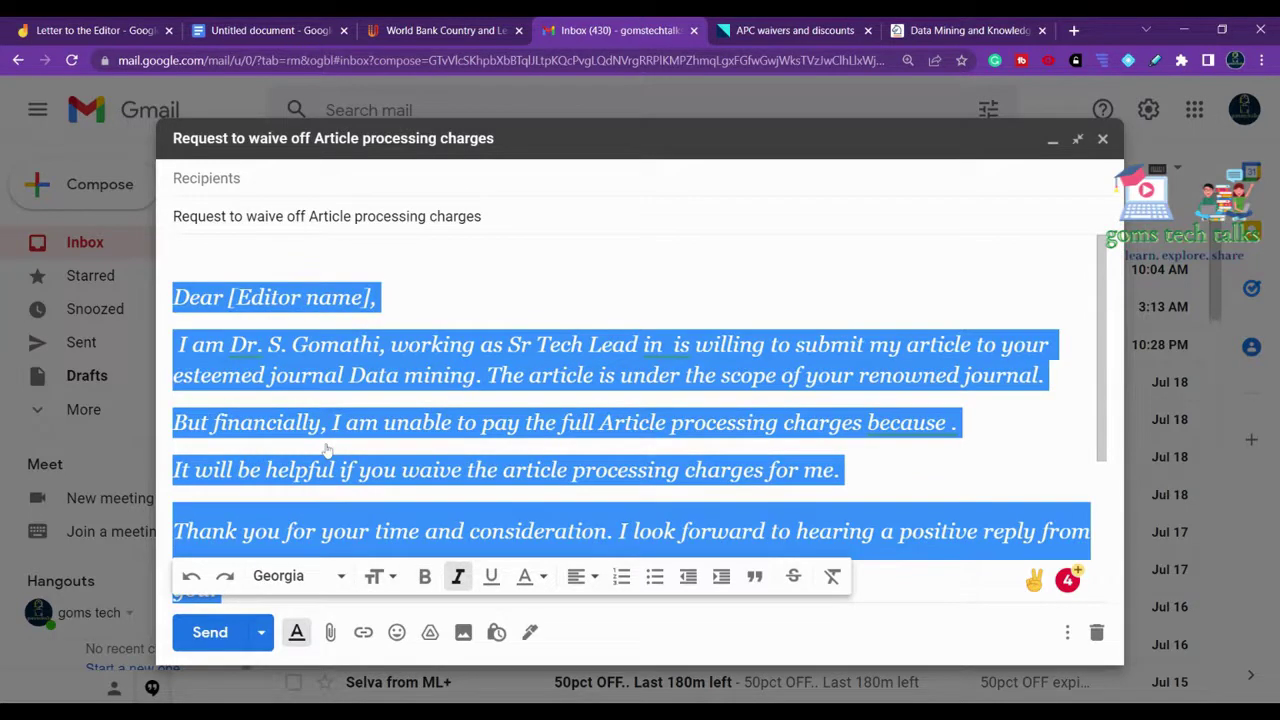
pyautogui.click(459, 578)
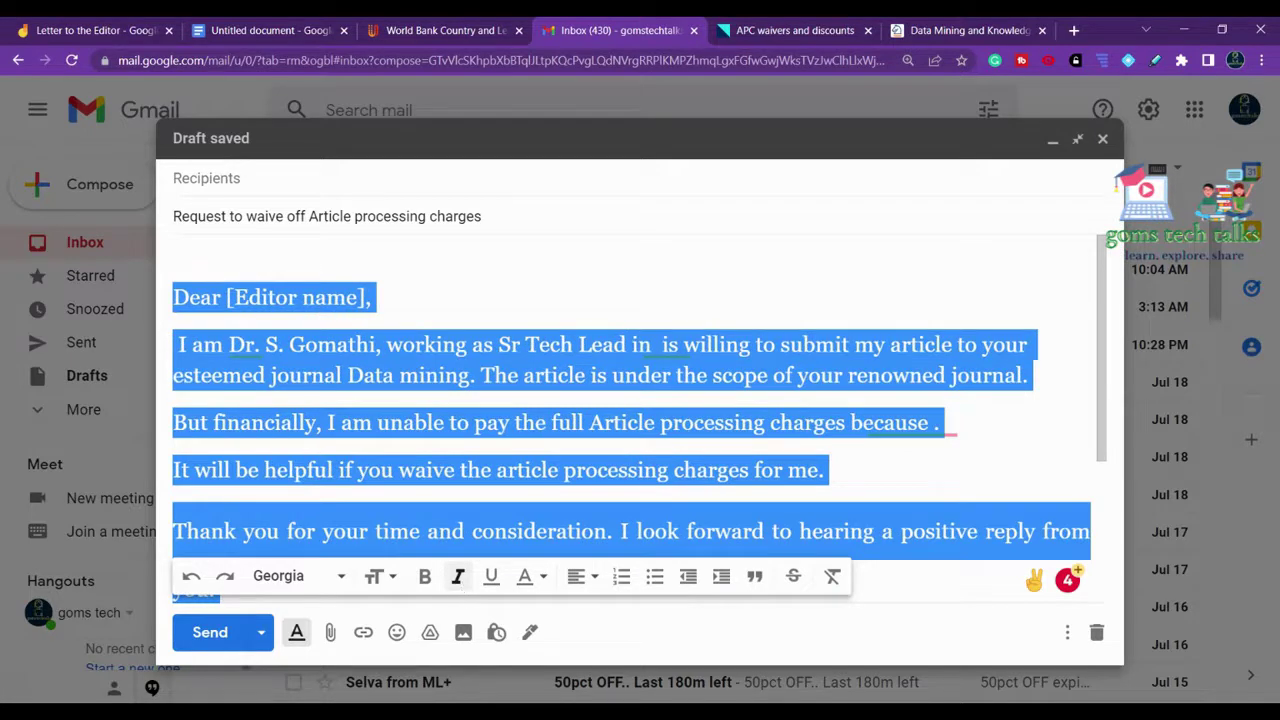
pyautogui.click(377, 576)
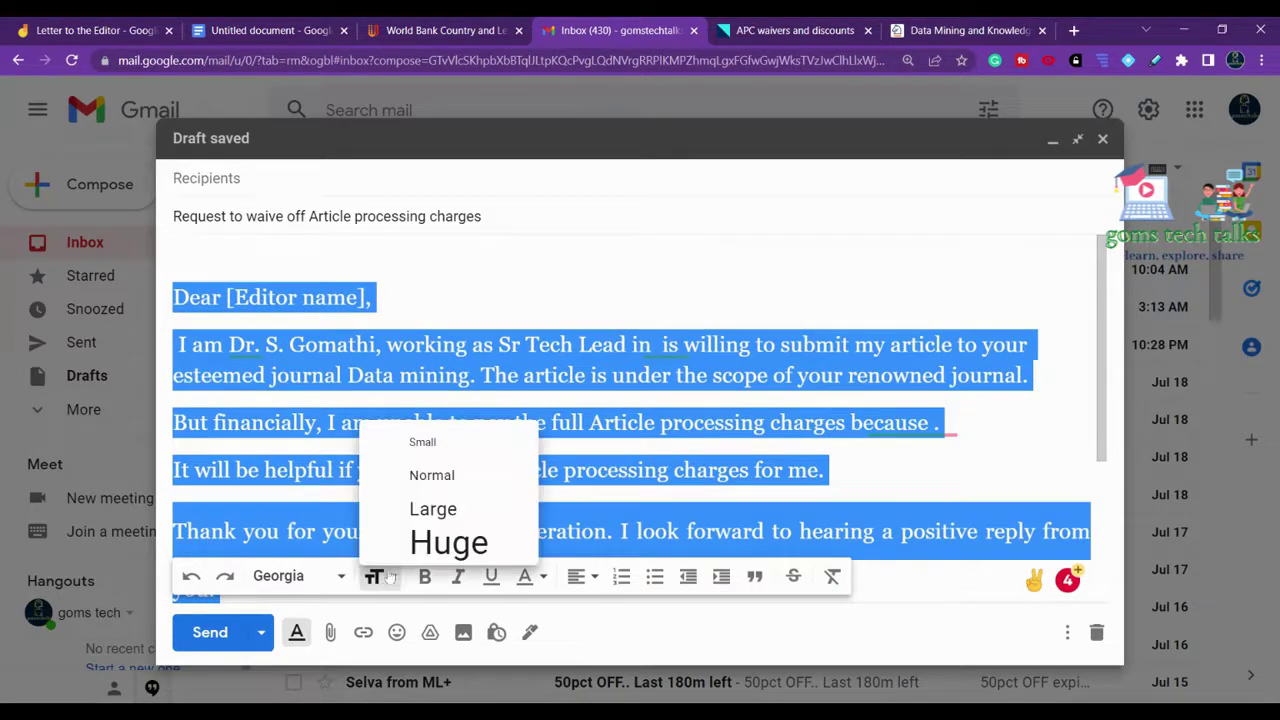
pyautogui.click(430, 475)
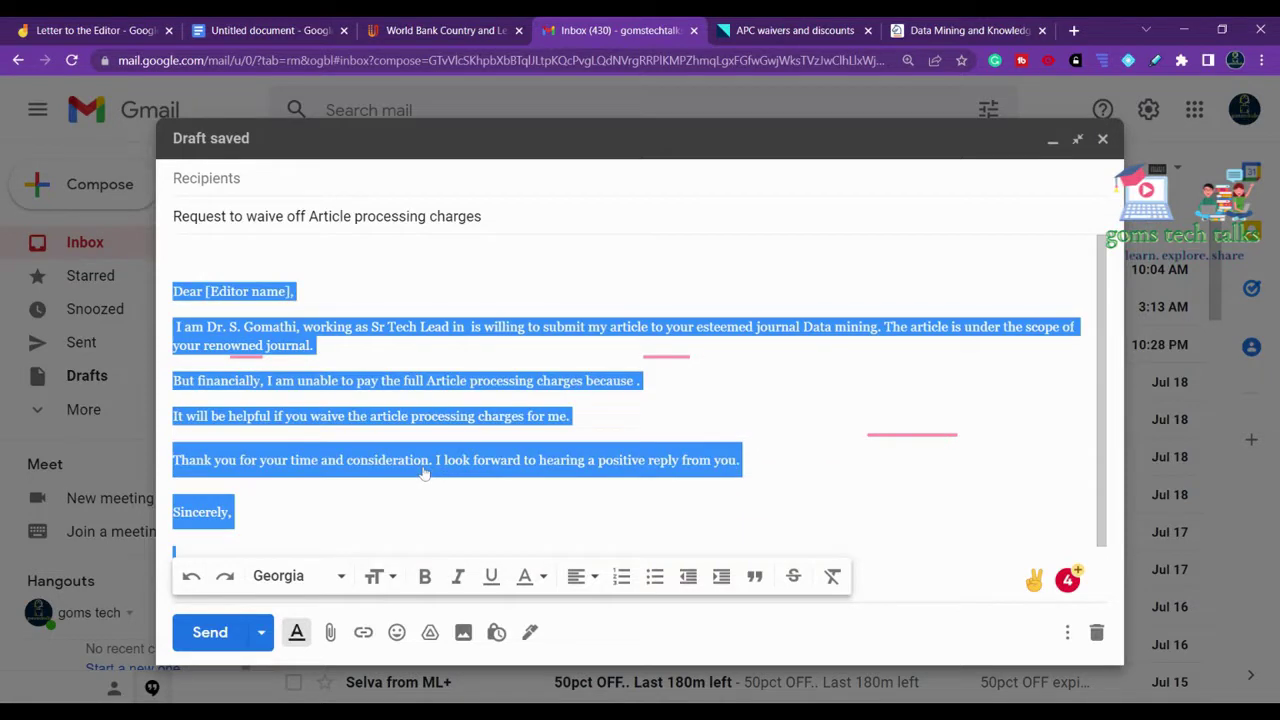
pyautogui.click(563, 380)
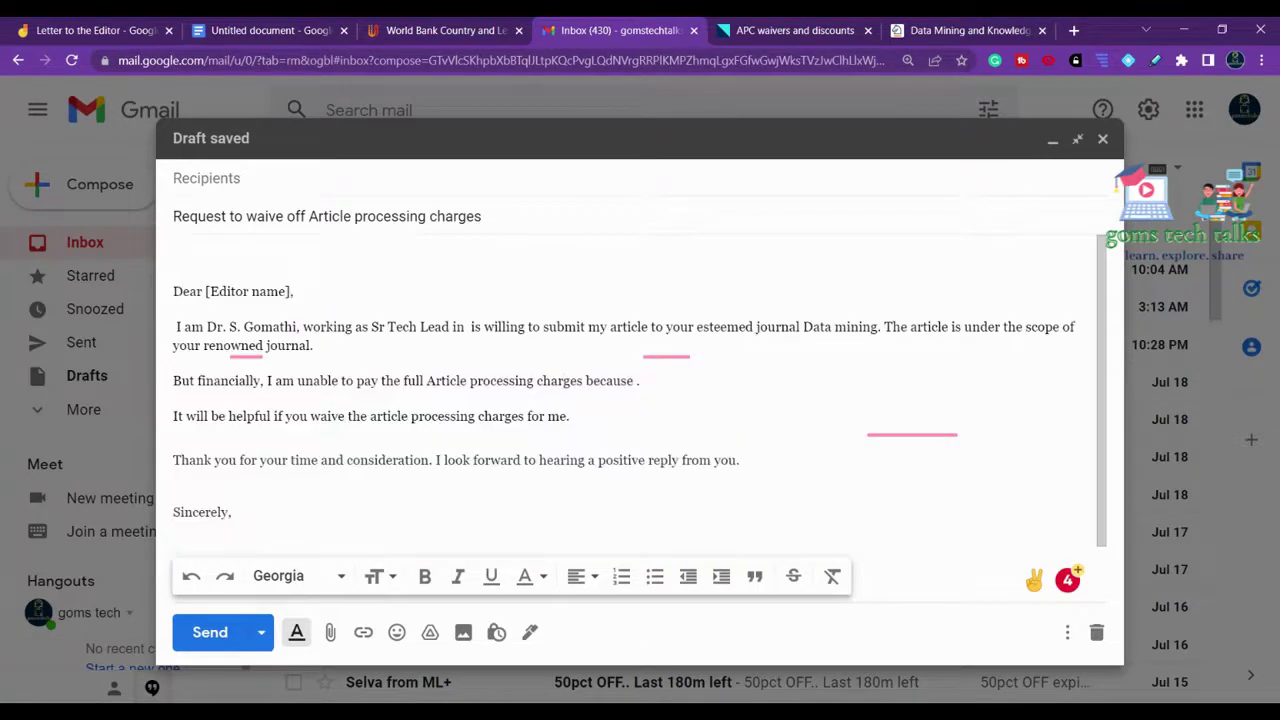
# Step: Apply the Grammarly corrections that remove the extra space between "in" and "is" and the space after "because"
pyautogui.moveTo(666, 353)
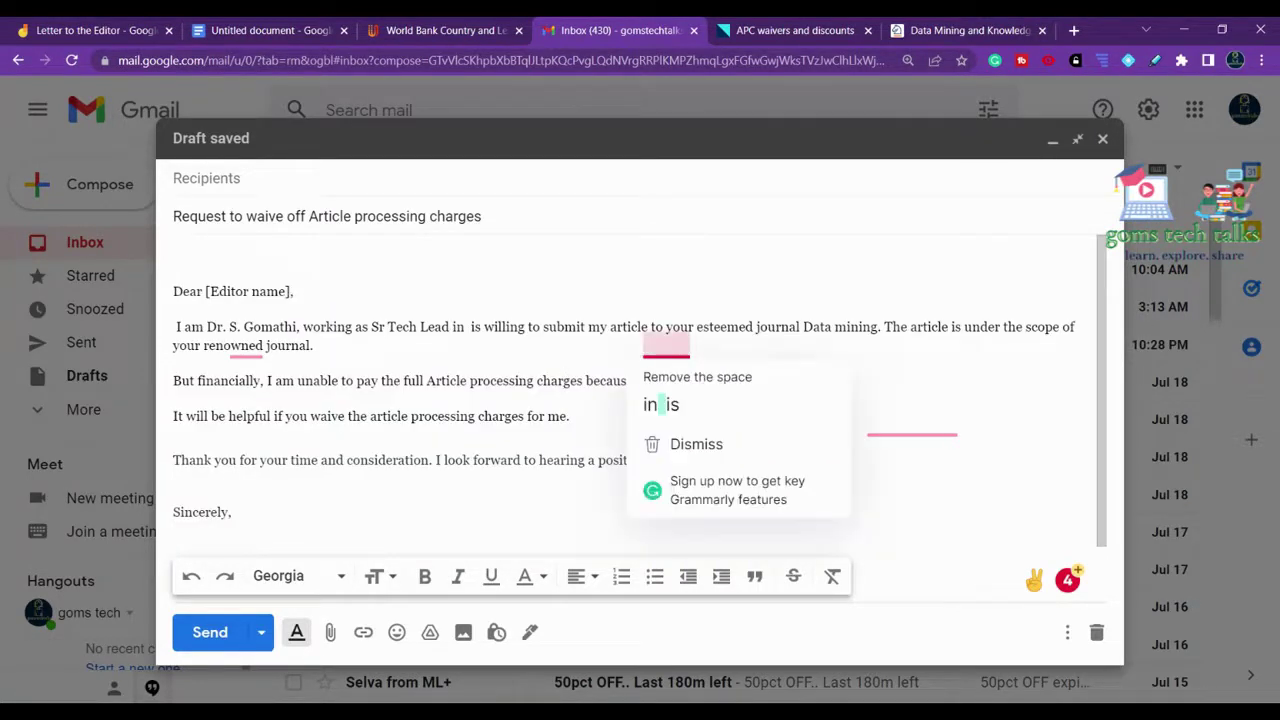
pyautogui.click(672, 404)
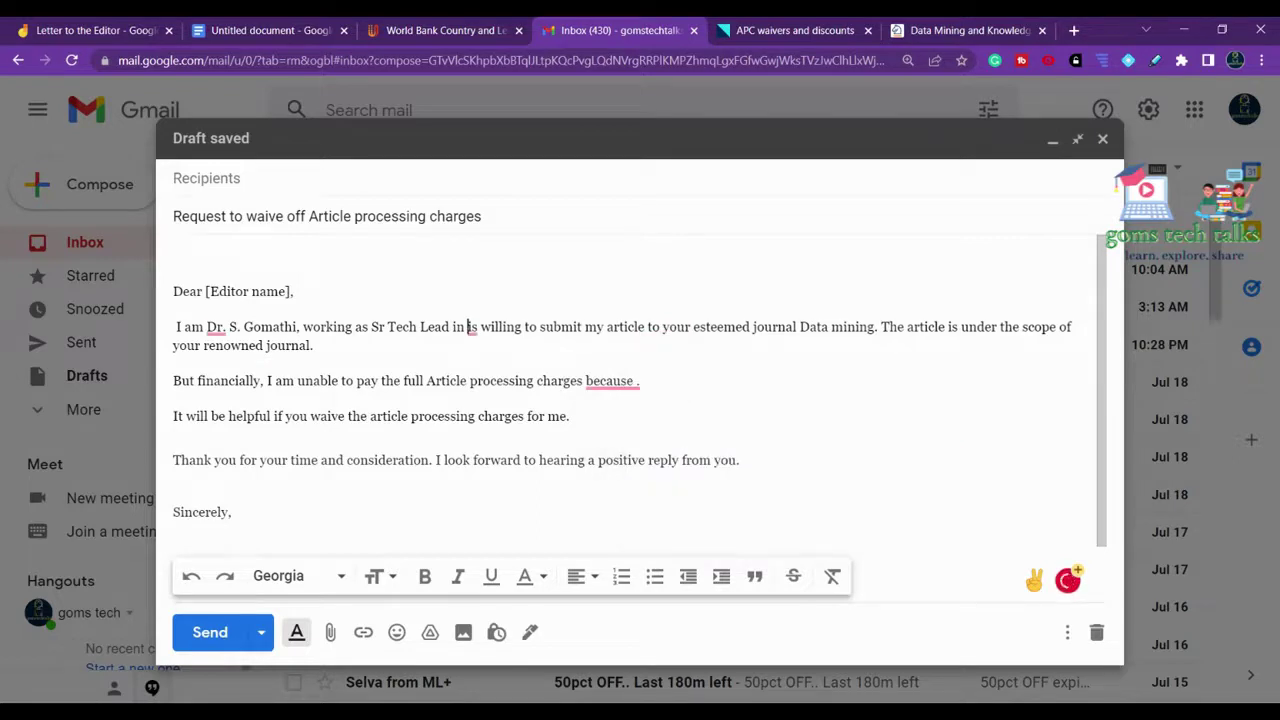
pyautogui.moveTo(213, 330)
pyautogui.click(218, 372)
pyautogui.moveTo(612, 382)
pyautogui.click(621, 436)
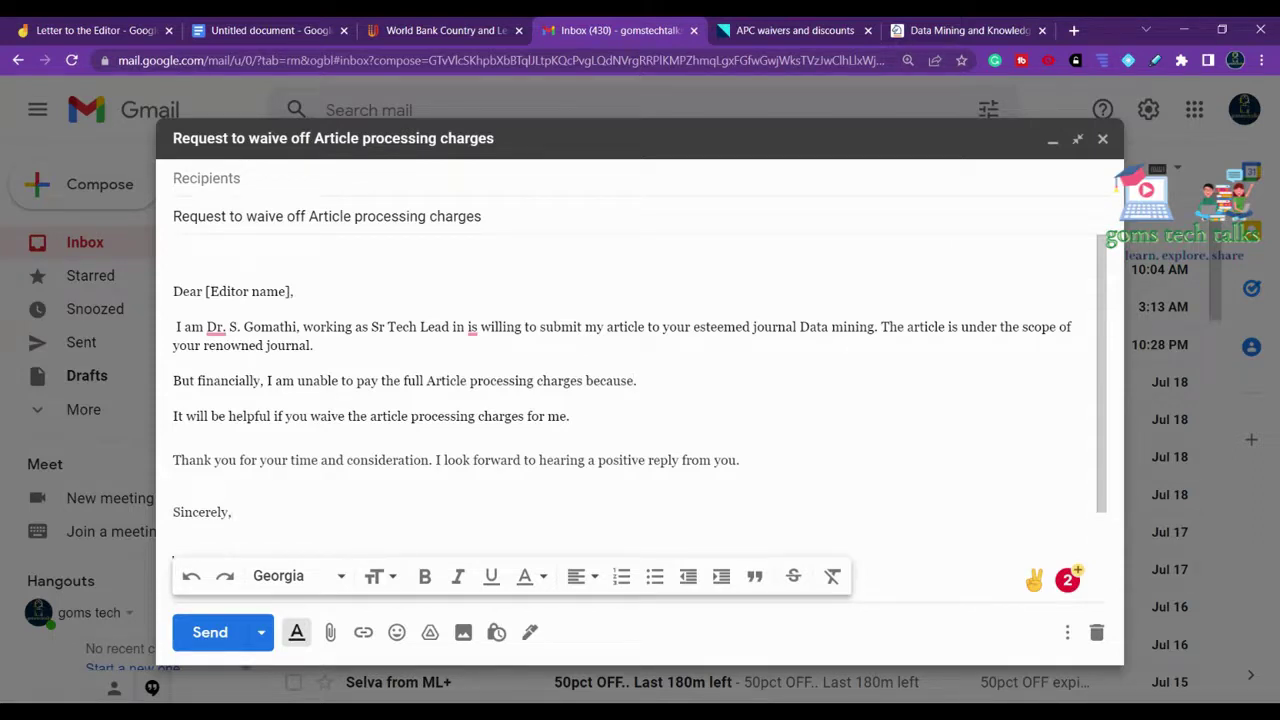
# Step: Sign the e-mail with the author's titled name below "Sincerely," and start a new line beneath it
pyautogui.press('Return')
pyautogui.press('Return')
pyautogui.write('Dr. Gomathi')
pyautogui.press('Return')
pyautogui.press('Return')
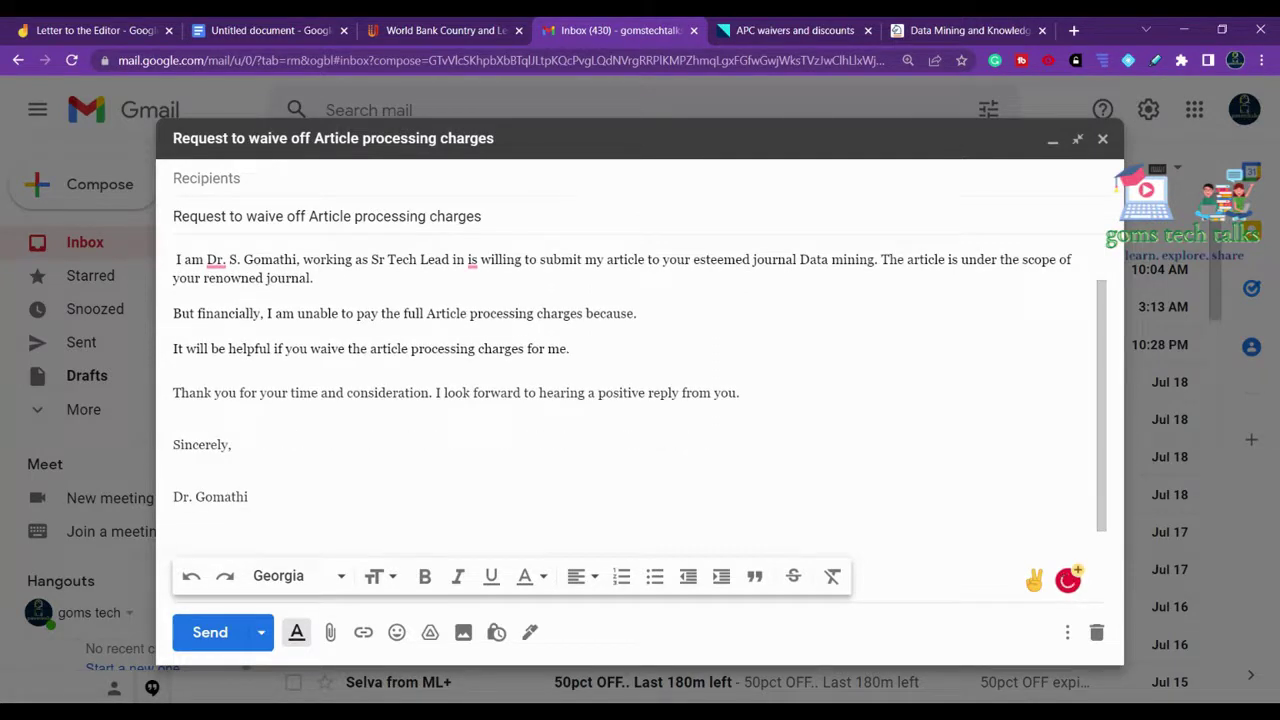
pyautogui.press('BackSpace')
pyautogui.press('BackSpace')
pyautogui.press('Return')
pyautogui.press('Return')
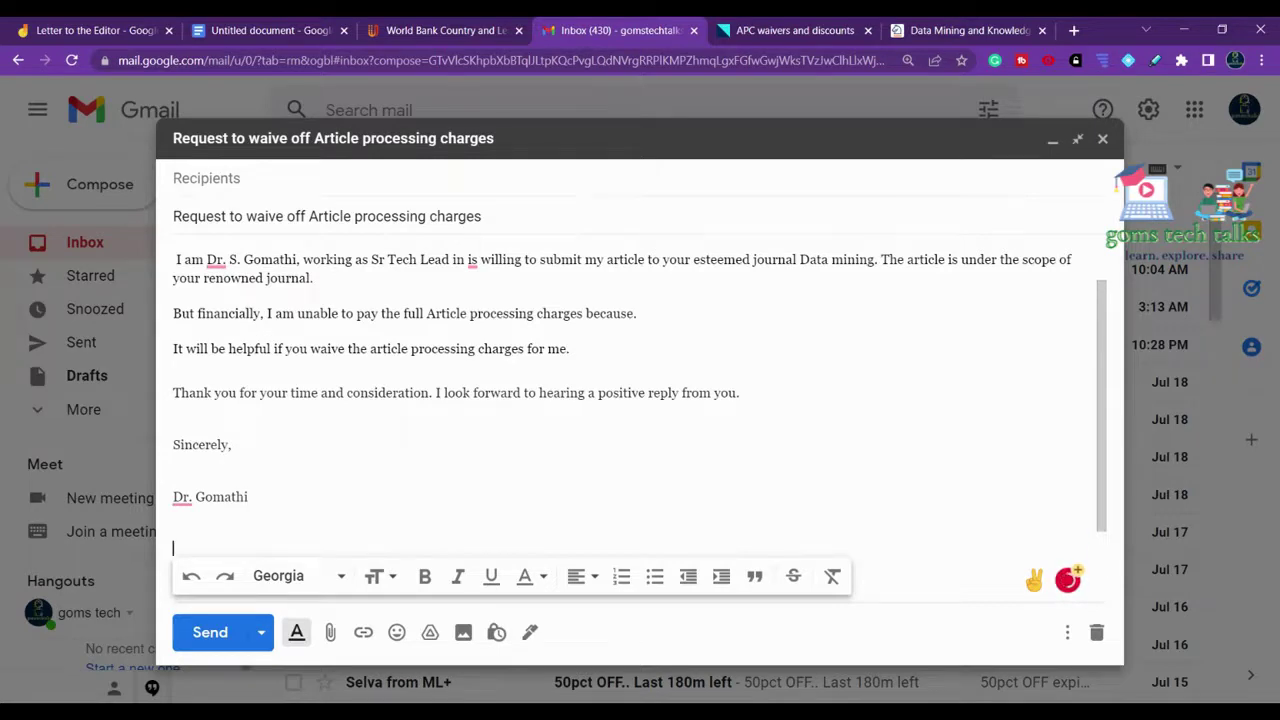